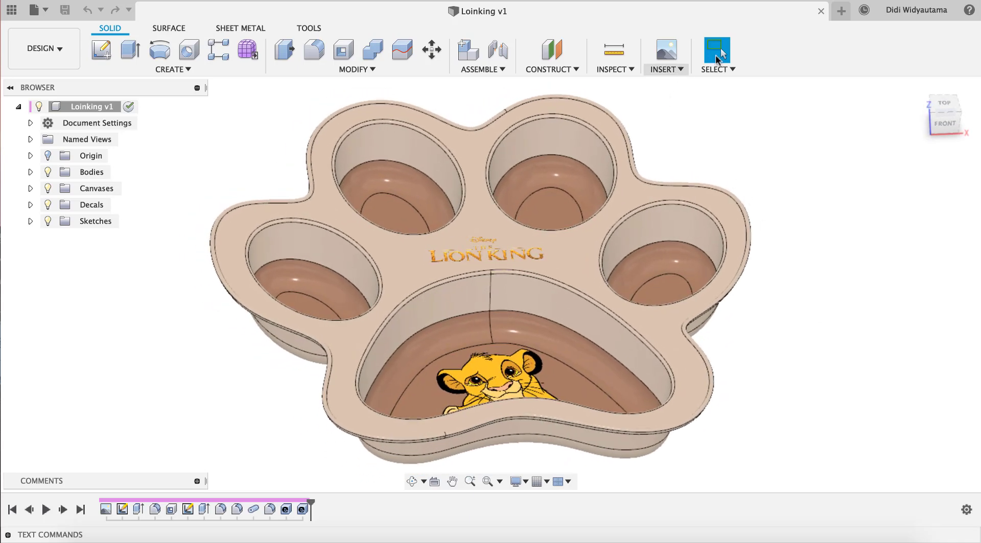
Start a new design and place the paw-print image from Downloads as a canvas on the XY plane.
click(841, 11)
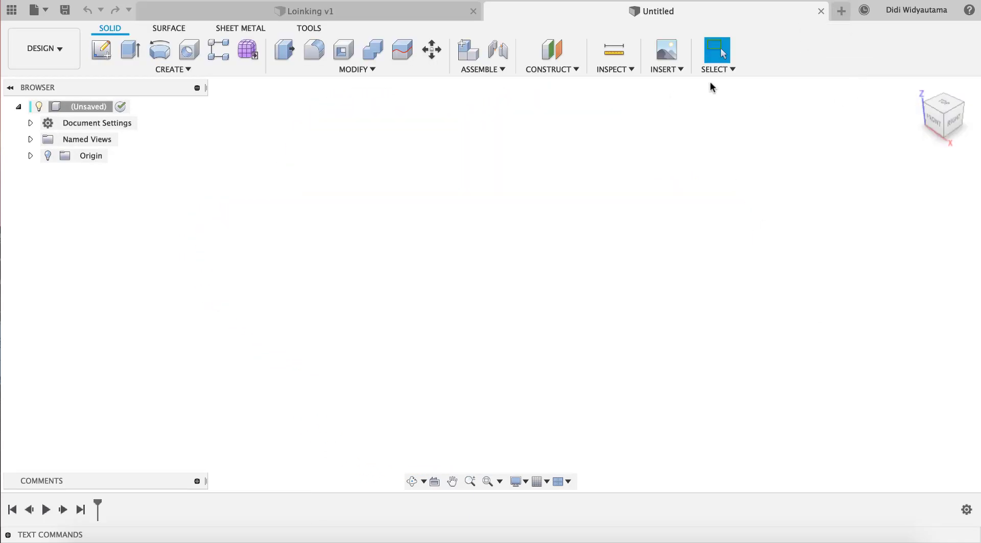
click(681, 69)
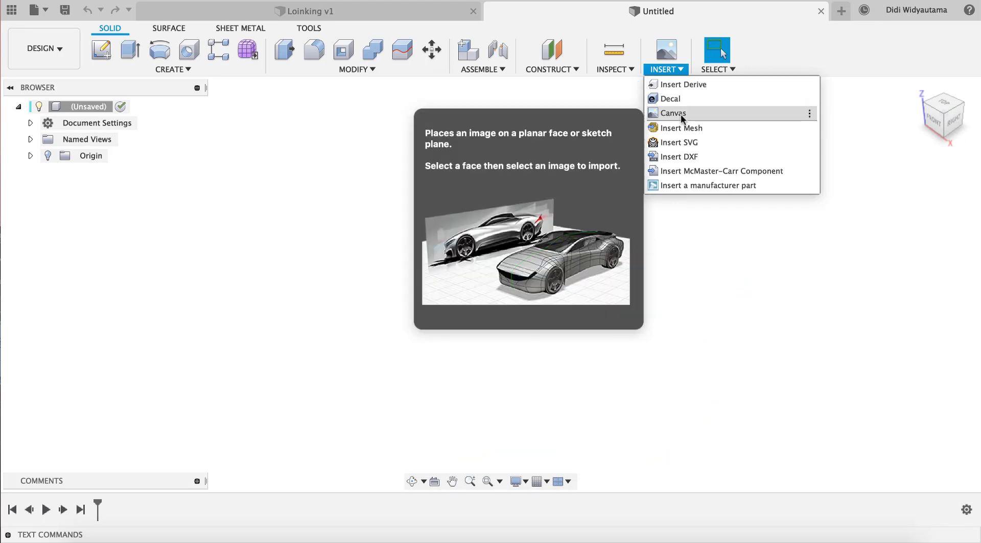
click(673, 113)
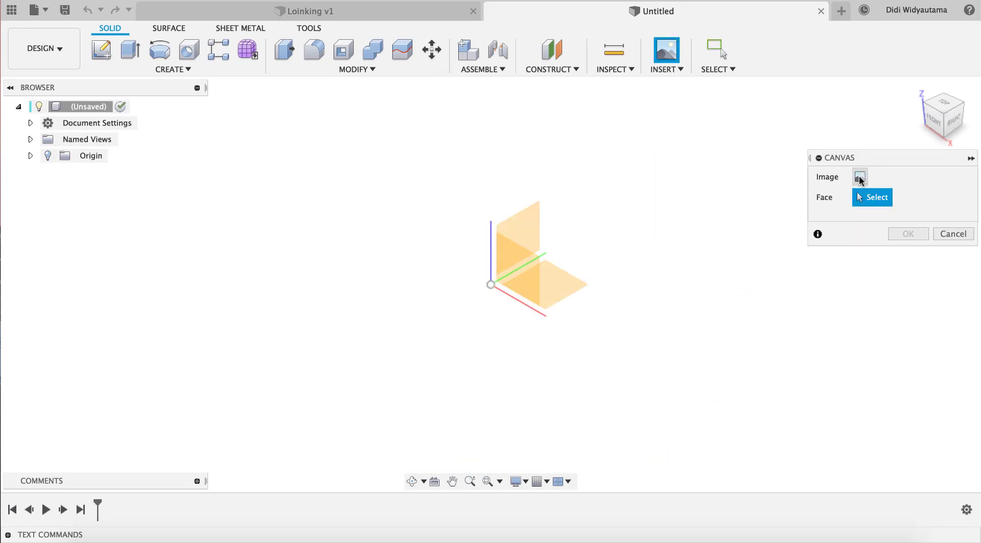
click(560, 291)
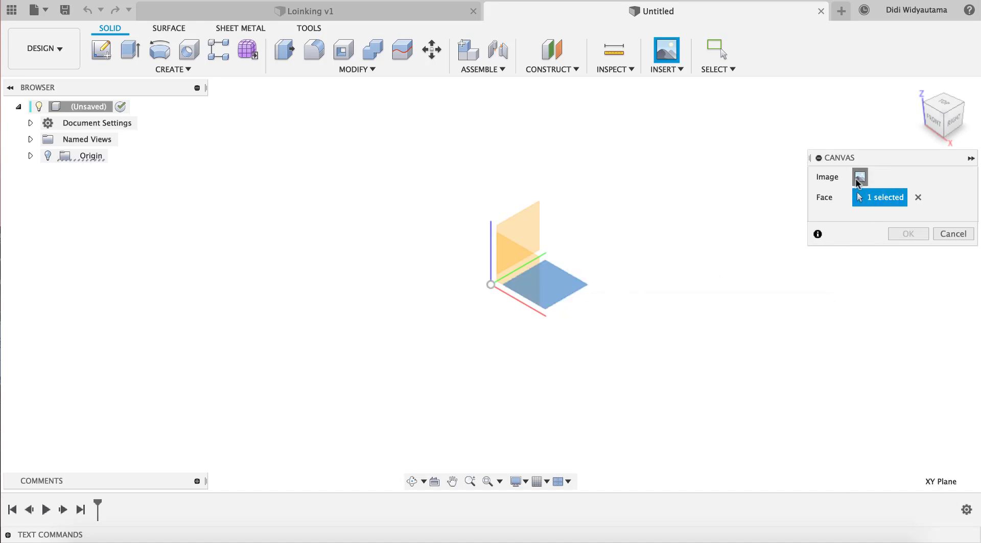
click(859, 177)
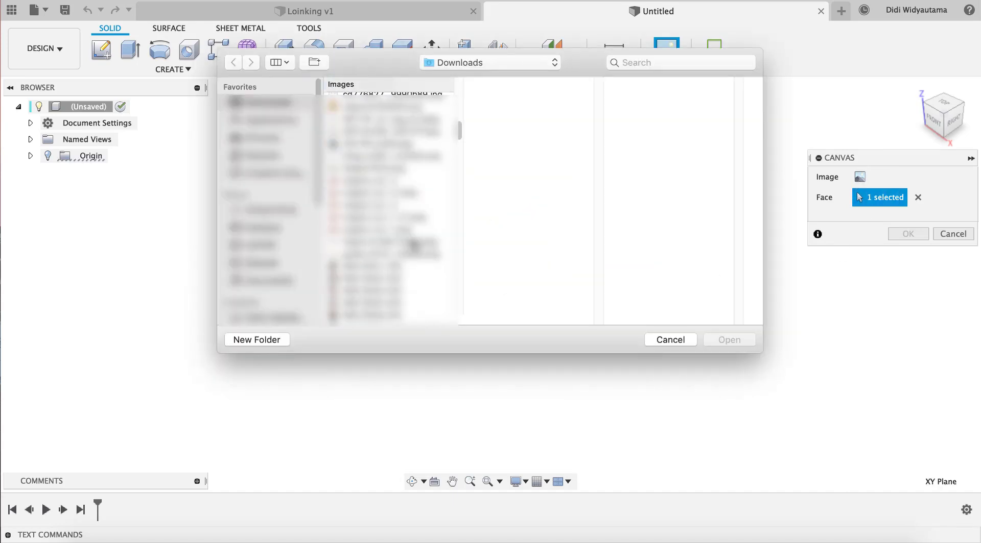
scroll(414, 244, down, 3)
scroll(413, 244, down, 10)
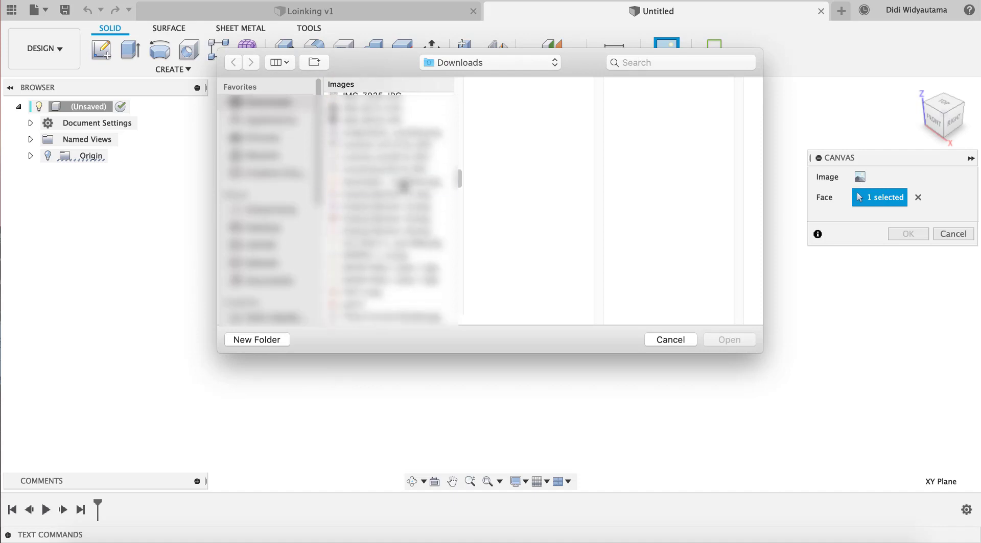
click(403, 185)
click(723, 339)
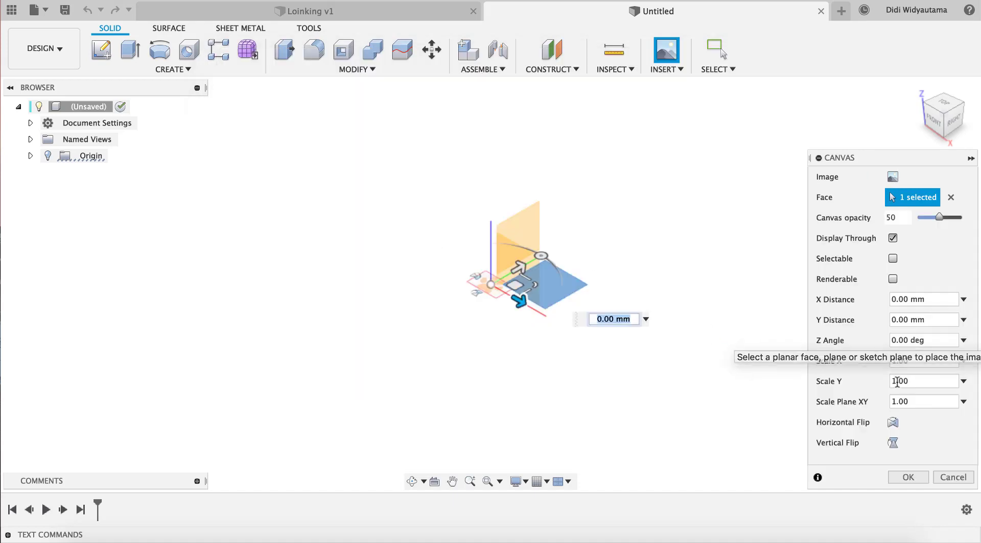
click(908, 477)
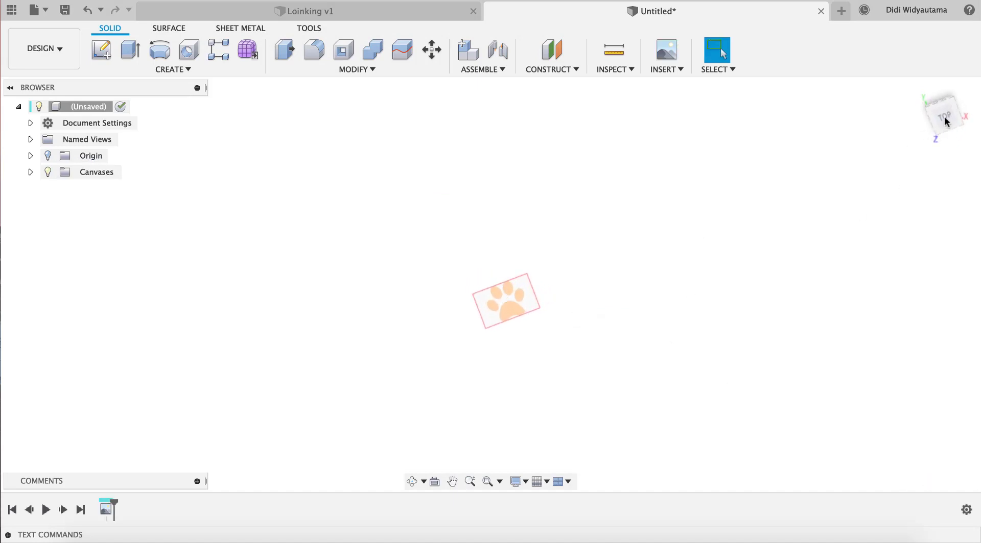
Begin calibrating the paw canvas from the top view, then cancel that first attempt.
drag(945, 122, 941, 119)
scroll(504, 324, up, 5)
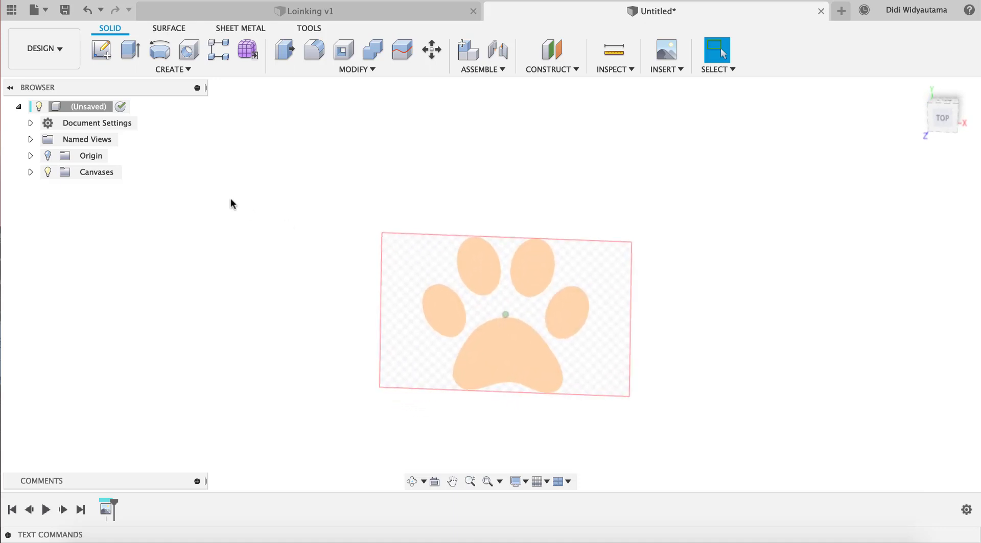
click(30, 173)
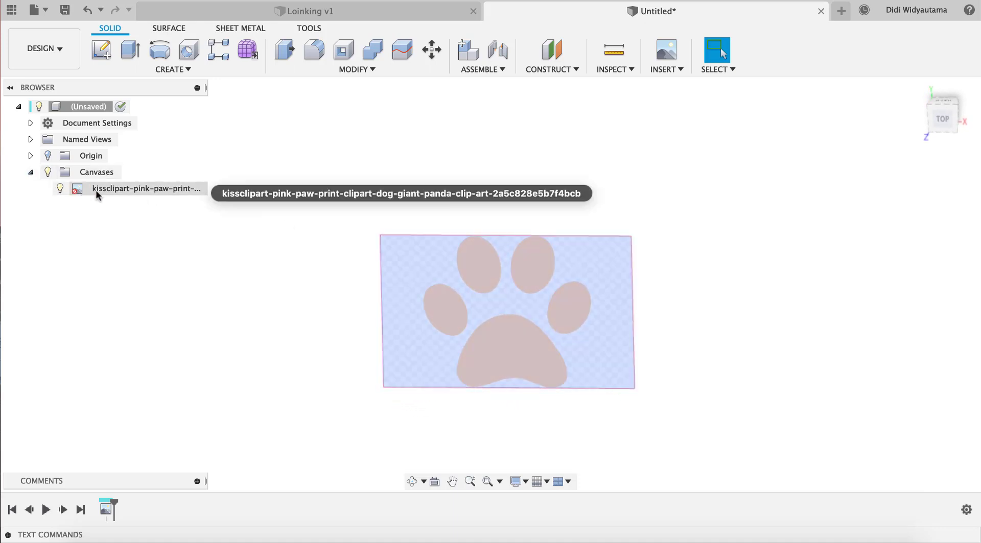
right_click(97, 193)
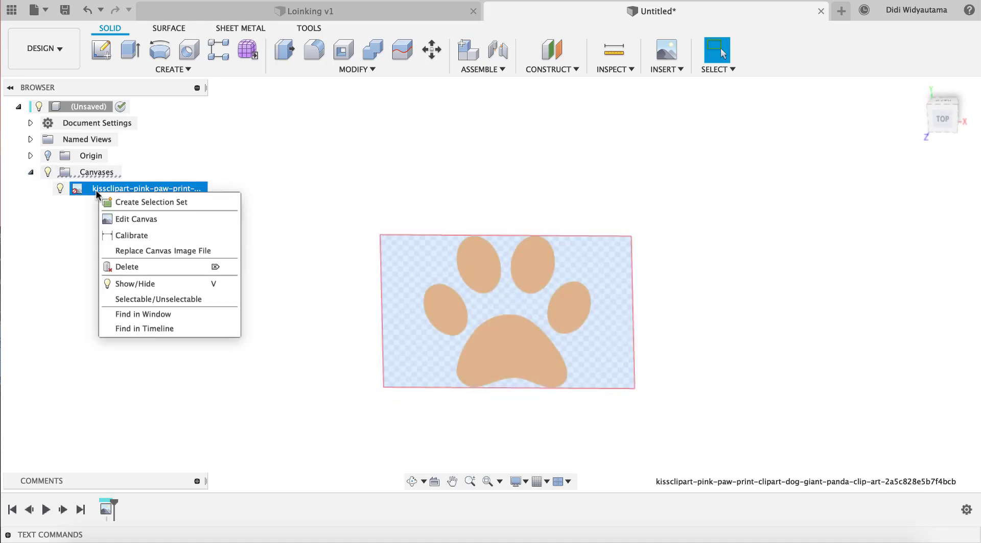
click(127, 236)
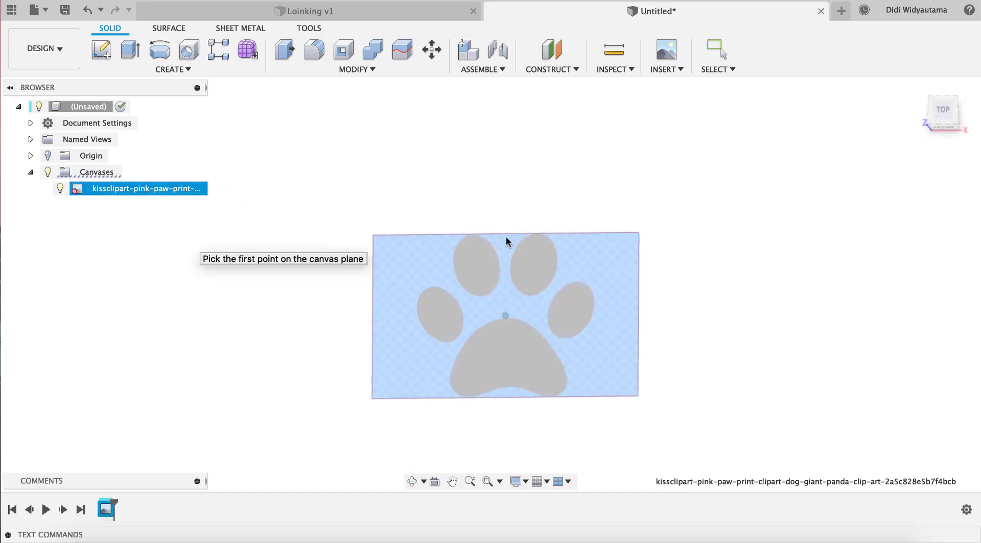
click(943, 114)
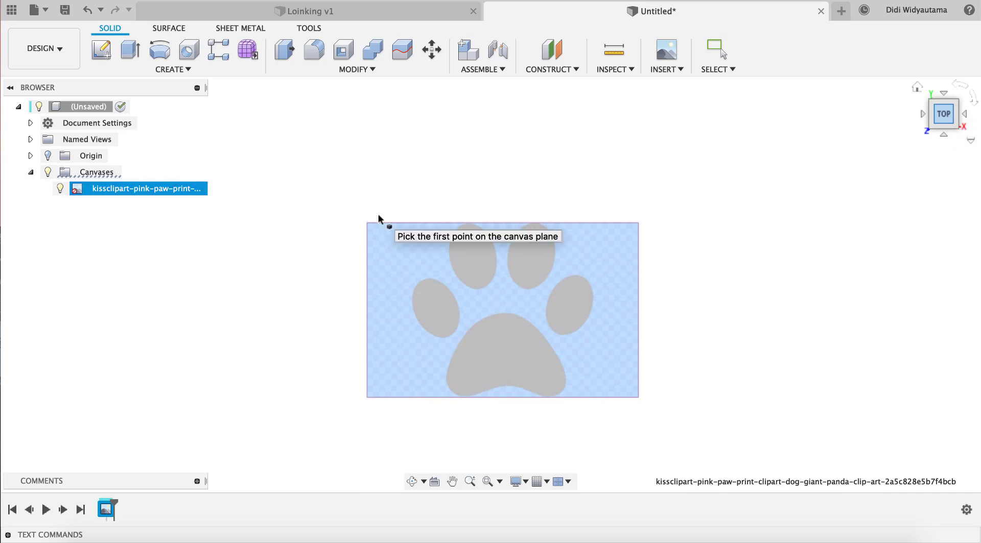
key(Escape)
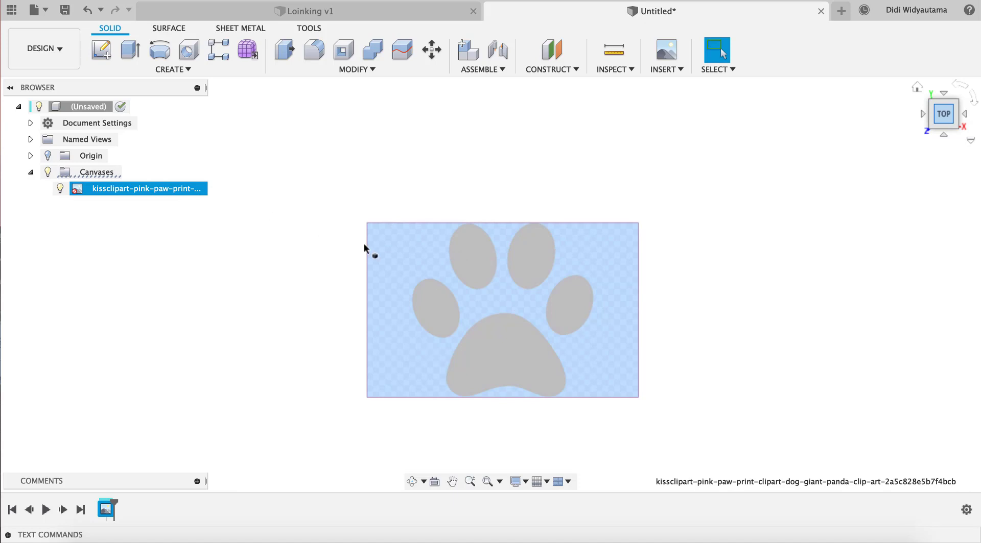
click(698, 268)
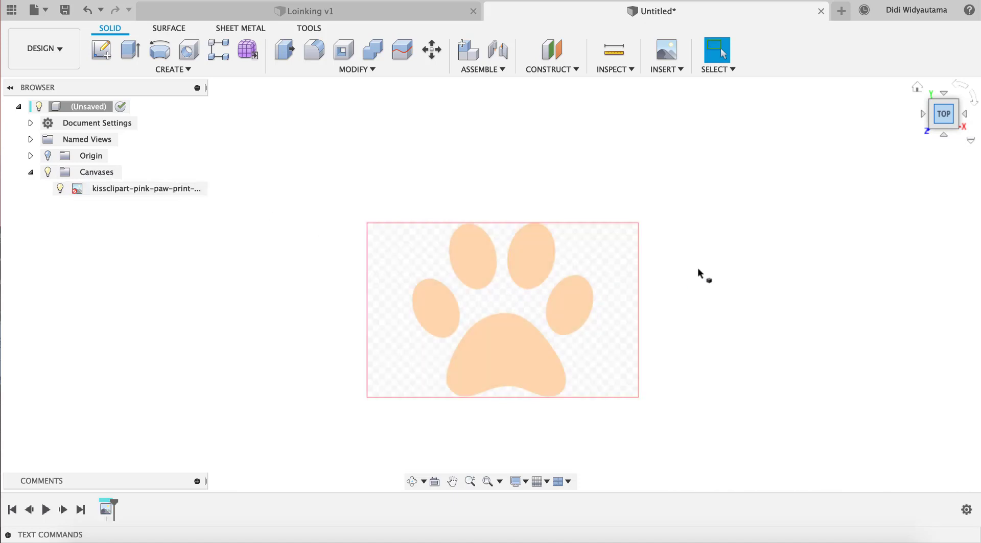
Calibrate the canvas between the paw's top and bottom edges to 150 mm.
right_click(160, 188)
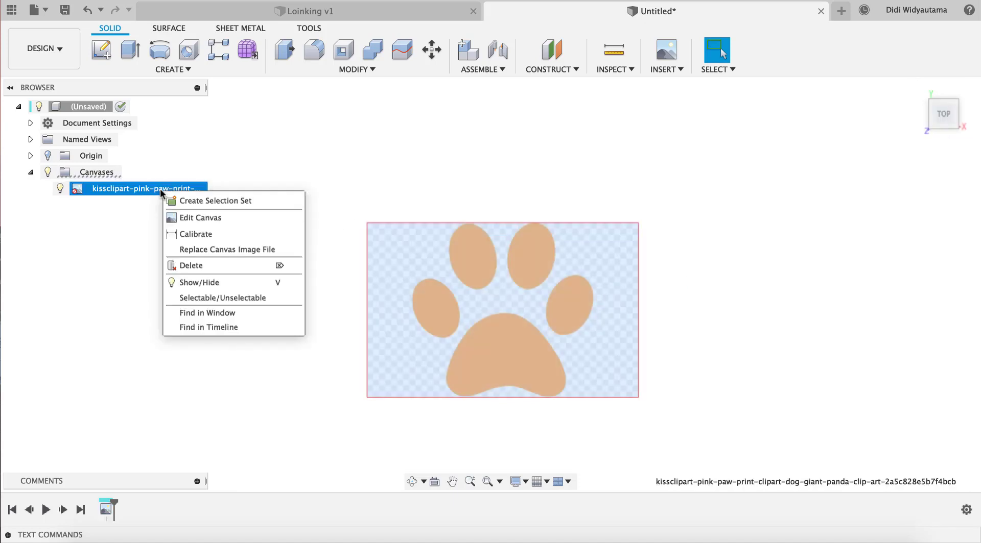
click(183, 233)
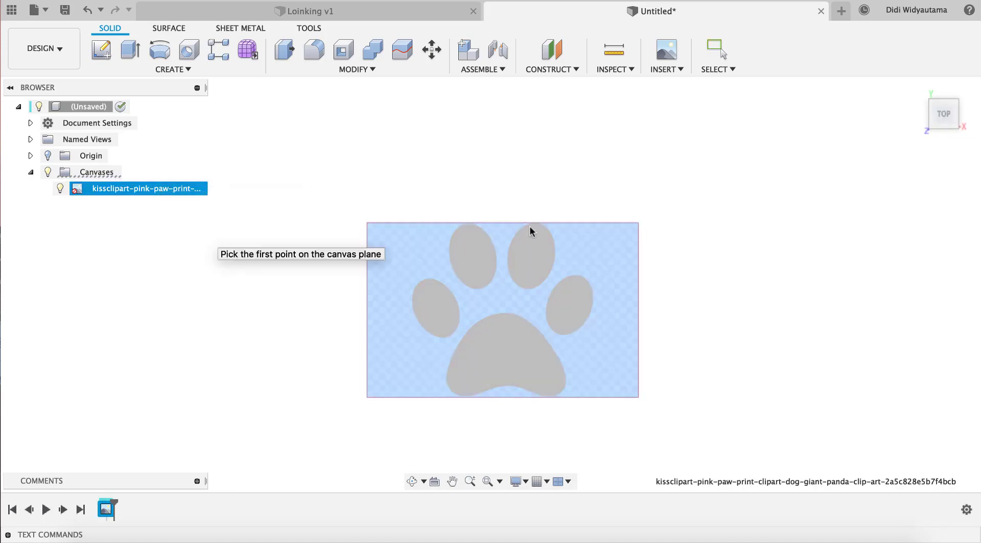
click(498, 225)
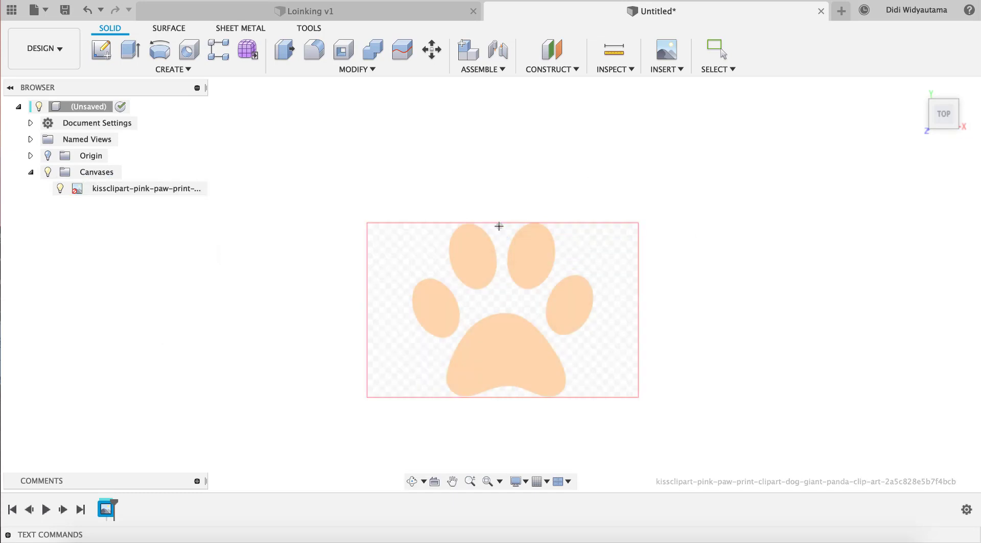
click(503, 397)
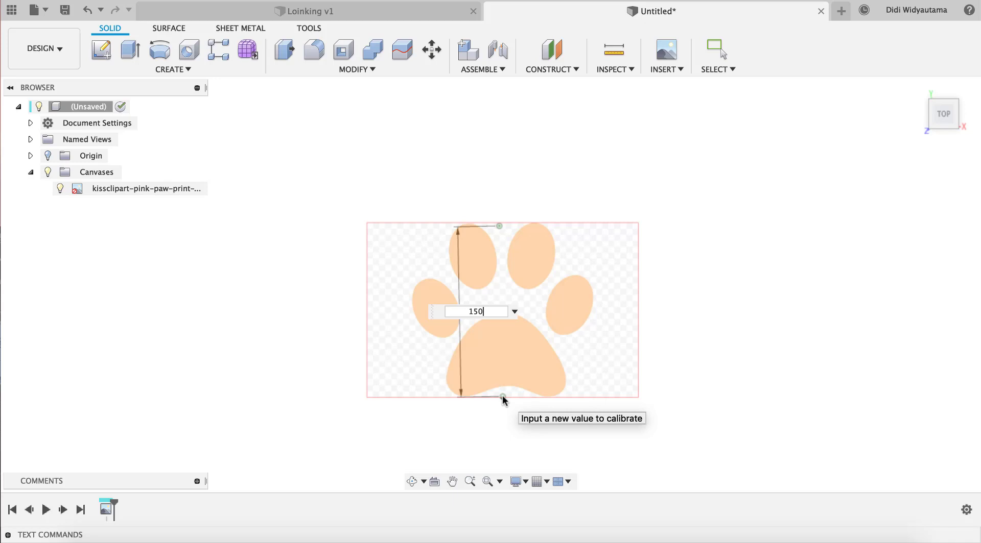
text(150)
key(Return)
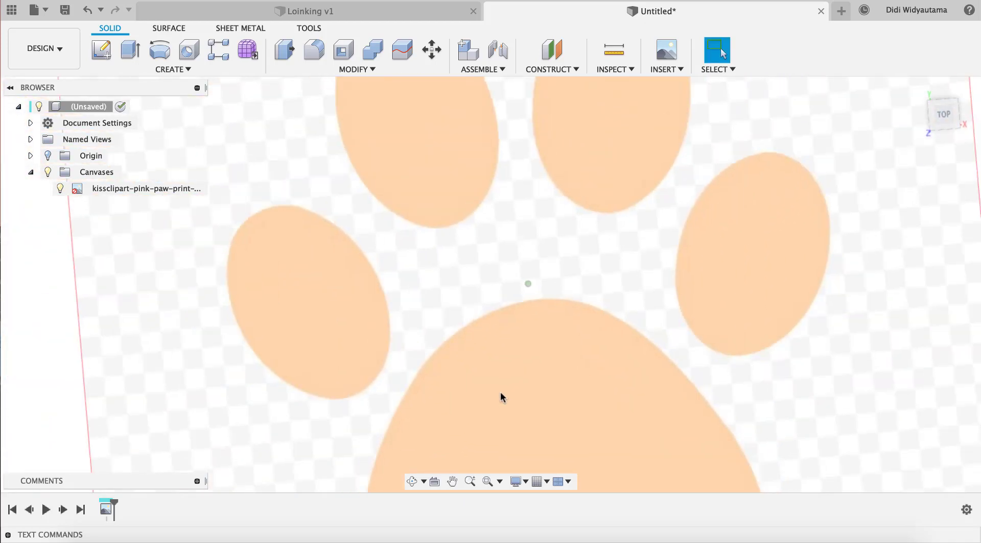
Start a sketch on the canvas plane with the Fit Point Spline tool, viewed from the top.
click(109, 55)
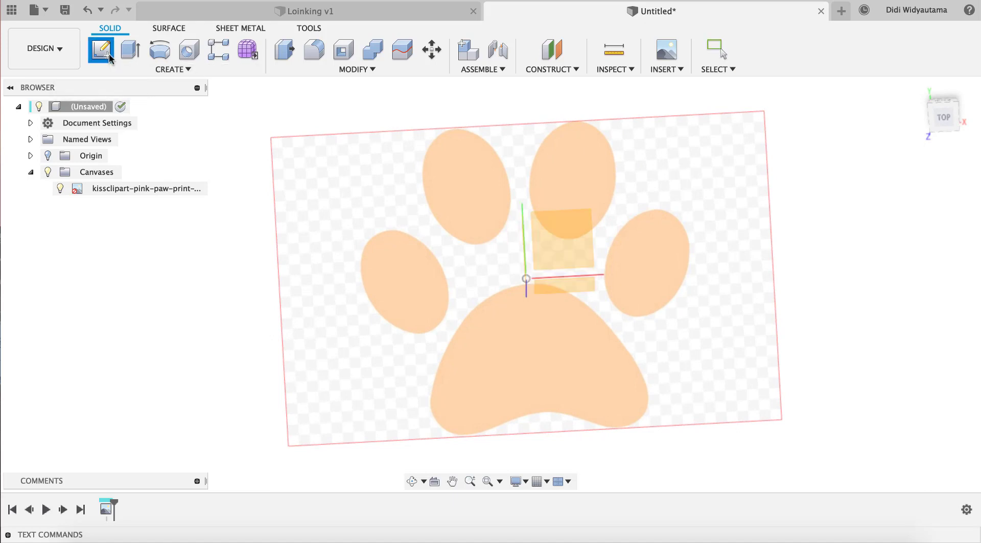
click(592, 243)
click(577, 241)
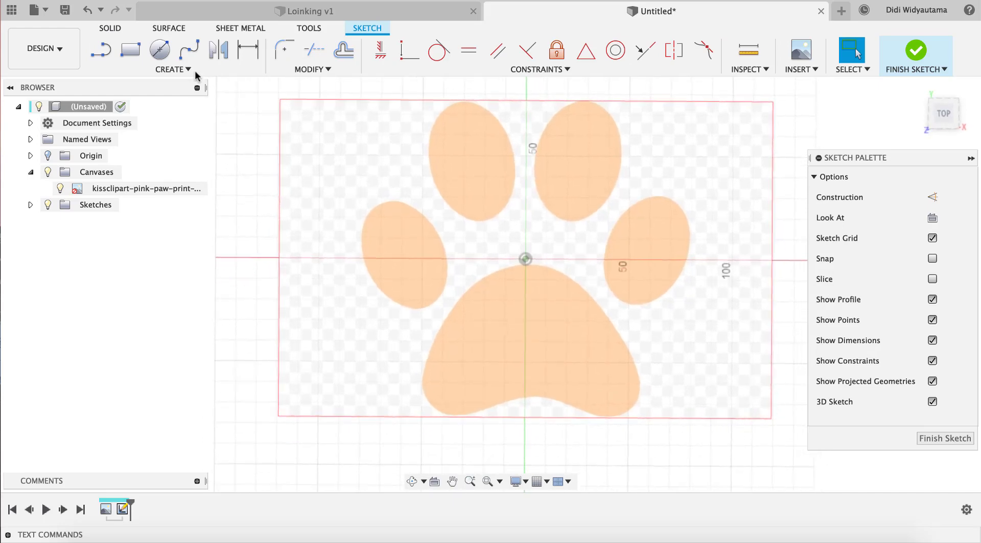
click(188, 51)
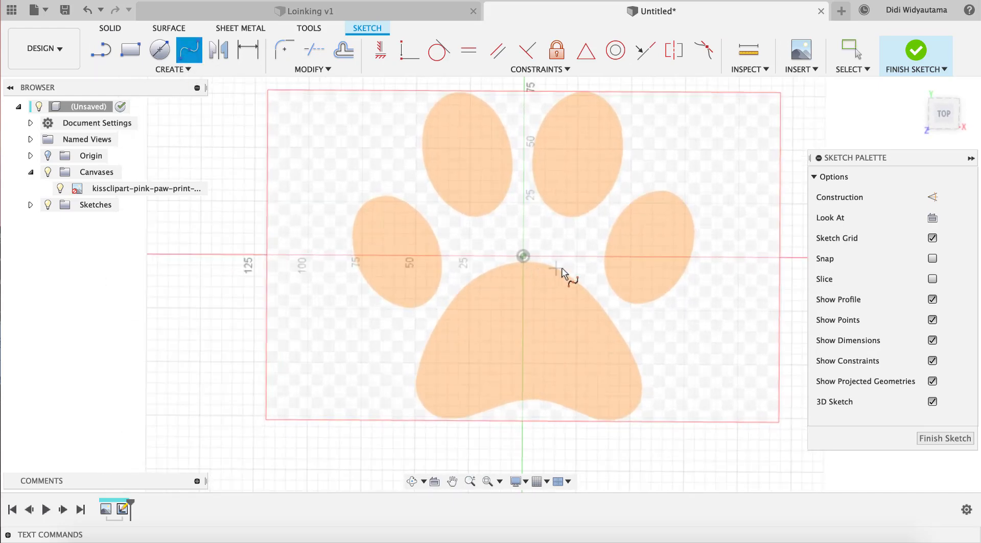
scroll(624, 295, up, 4)
scroll(593, 322, up, 3)
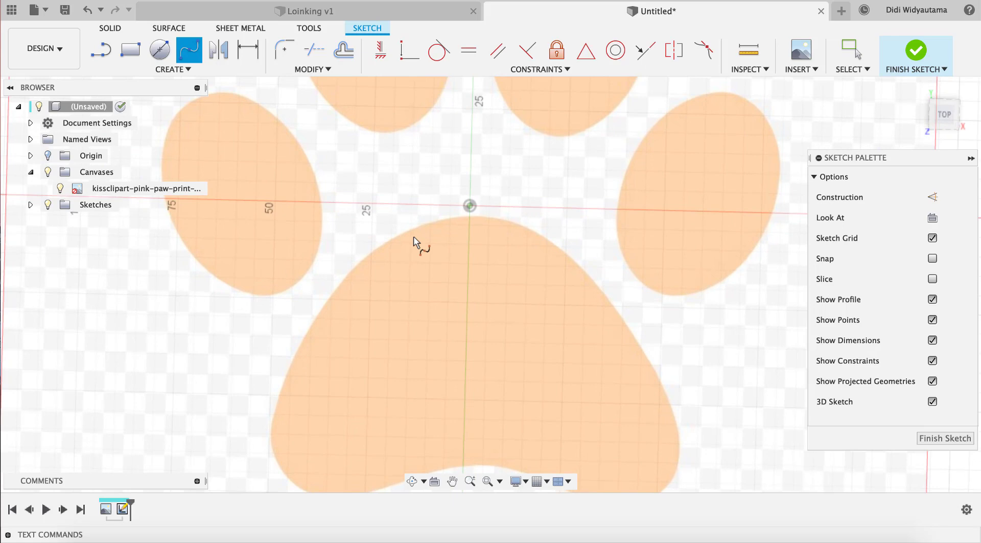
click(944, 116)
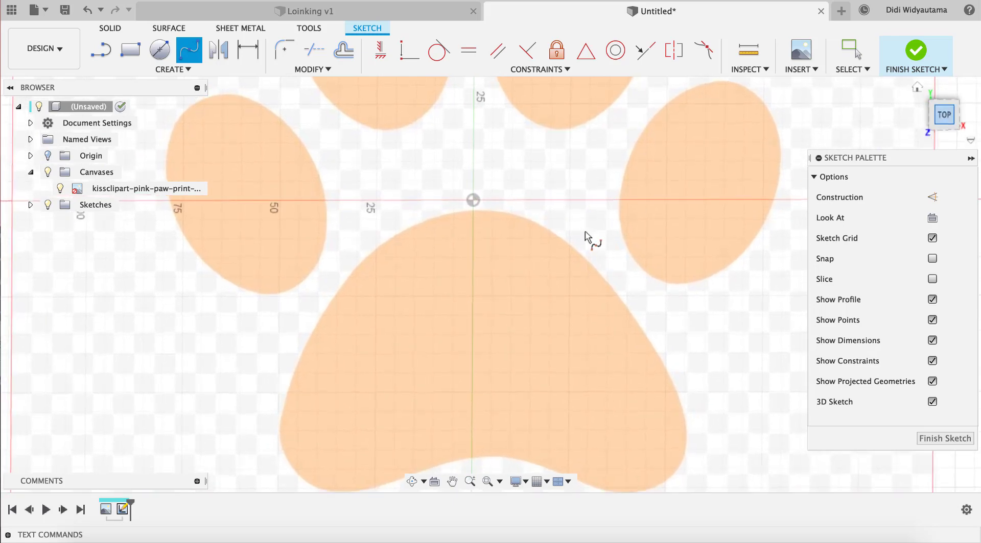
Trace the main pad's top, right side and bottom edge with spline points.
click(476, 213)
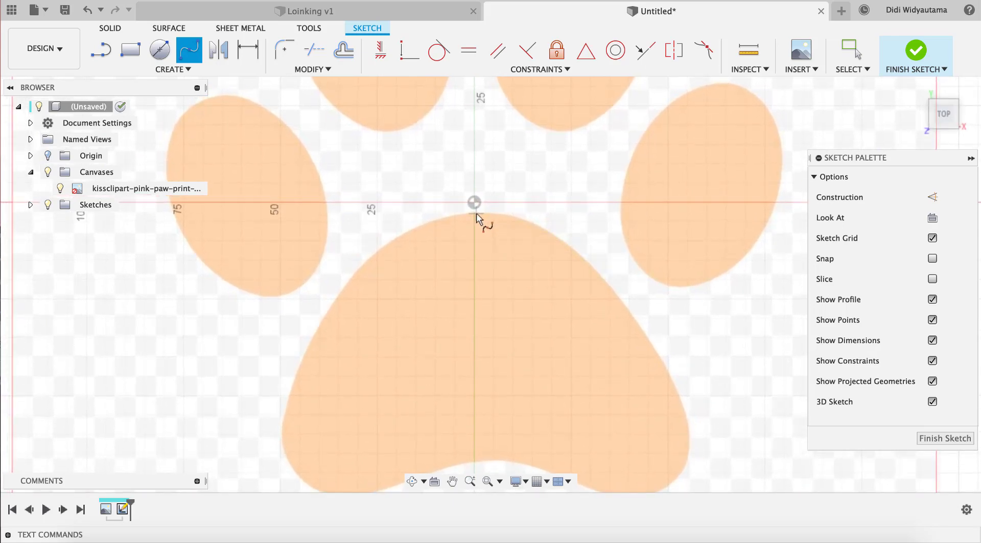
click(583, 258)
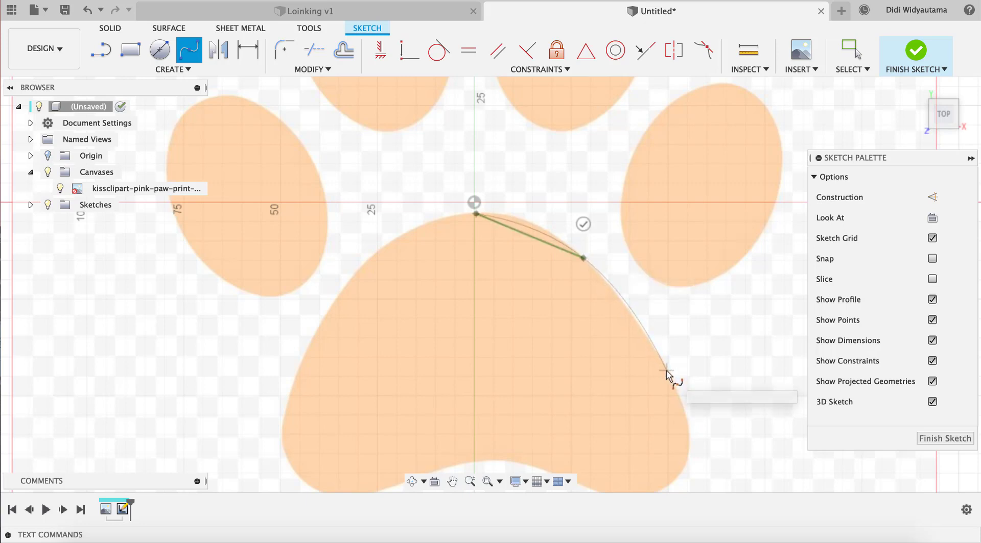
click(666, 371)
scroll(673, 386, down, 5)
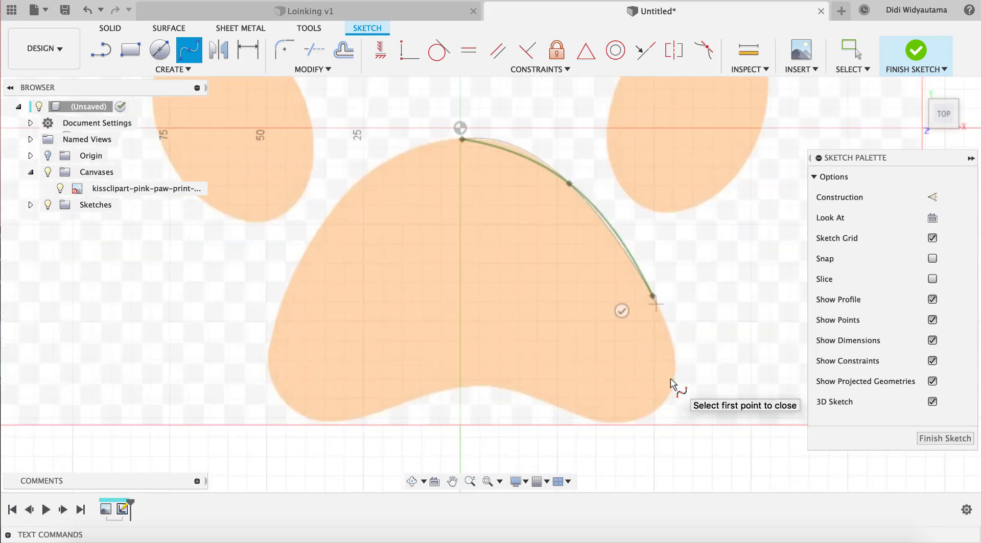
click(672, 388)
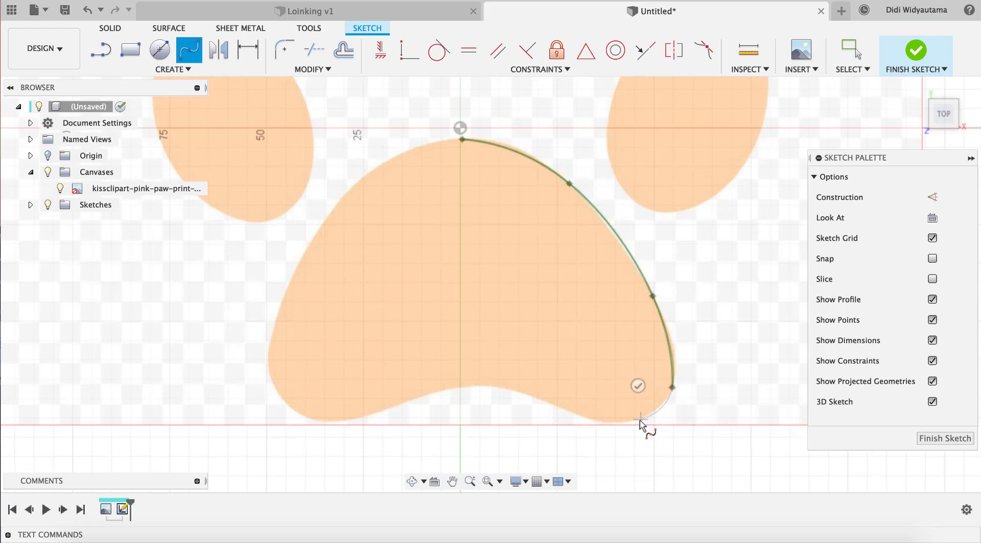
click(638, 419)
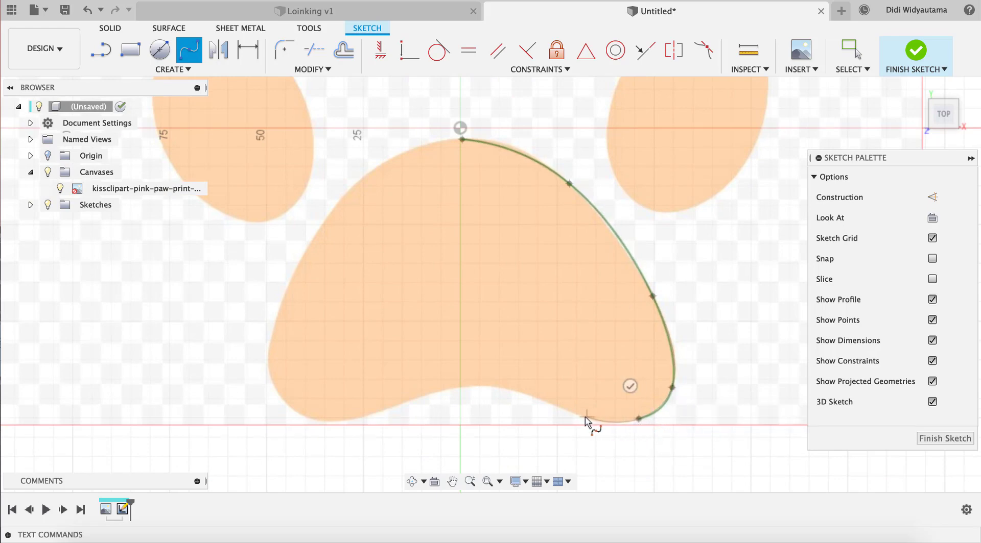
click(514, 390)
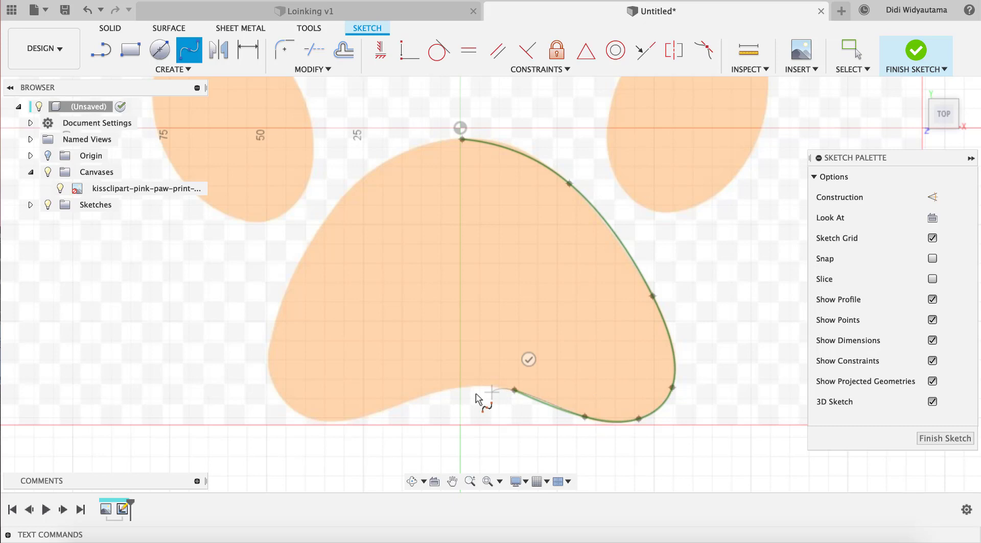
click(436, 393)
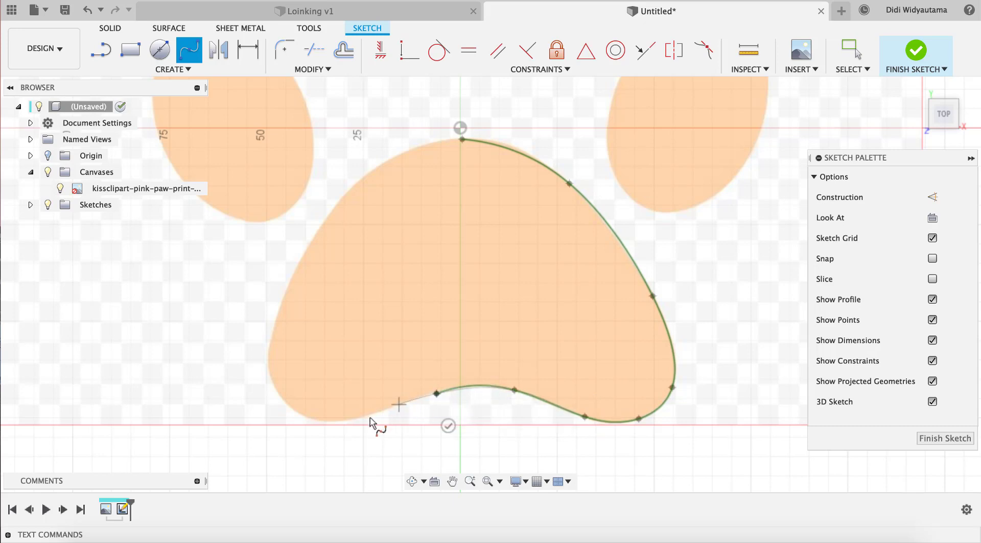
Trace the pad's lower-left corner, left side and top, closing the spline on its first point.
click(365, 416)
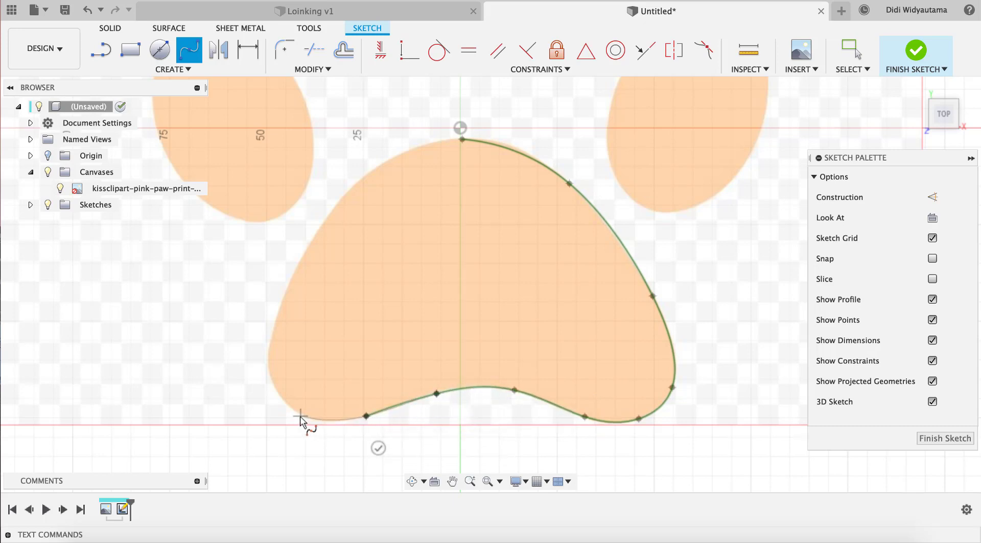
click(300, 417)
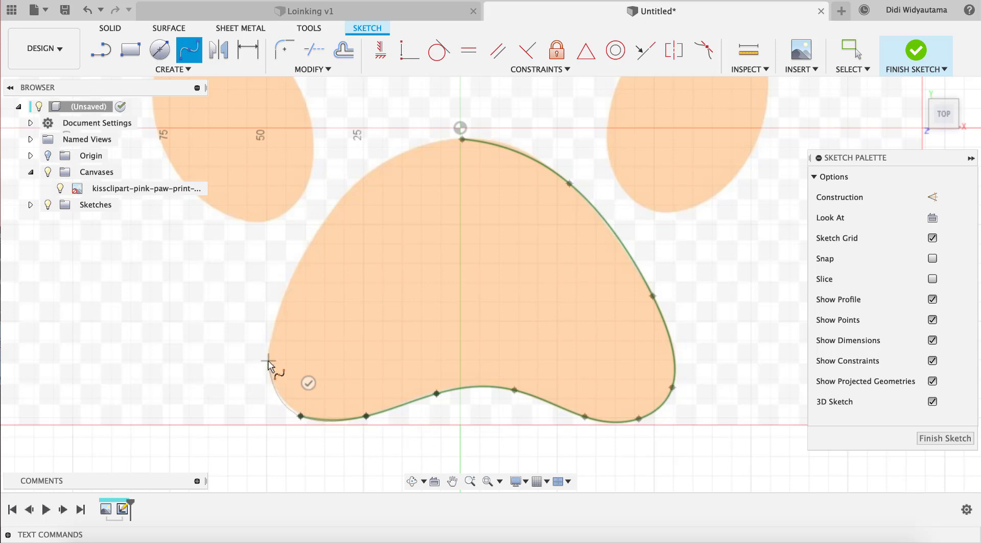
click(268, 361)
click(292, 273)
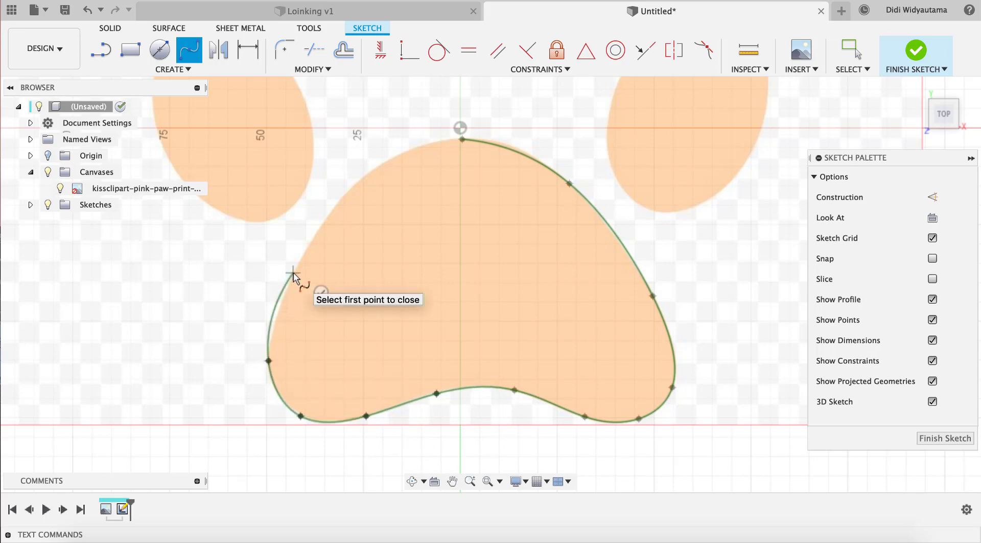
click(336, 204)
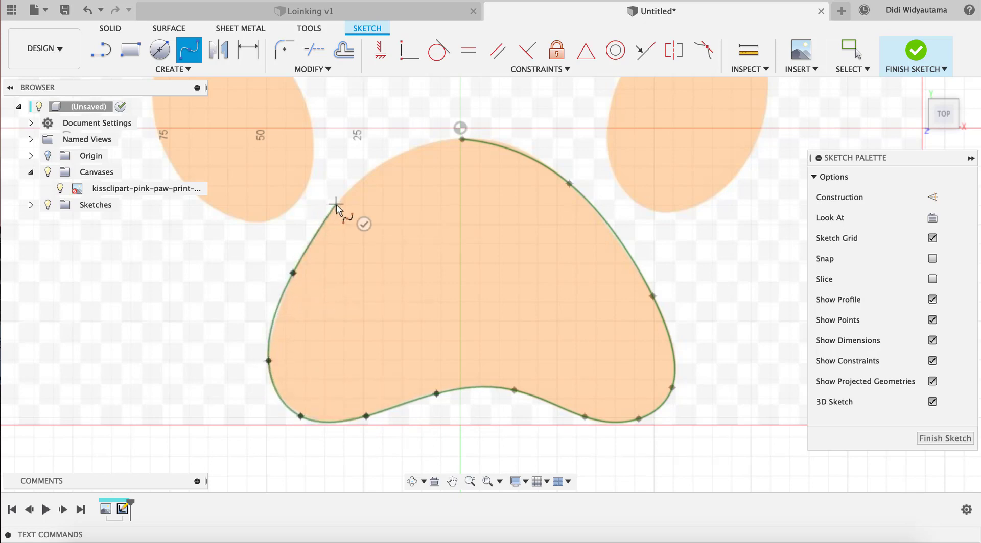
click(399, 154)
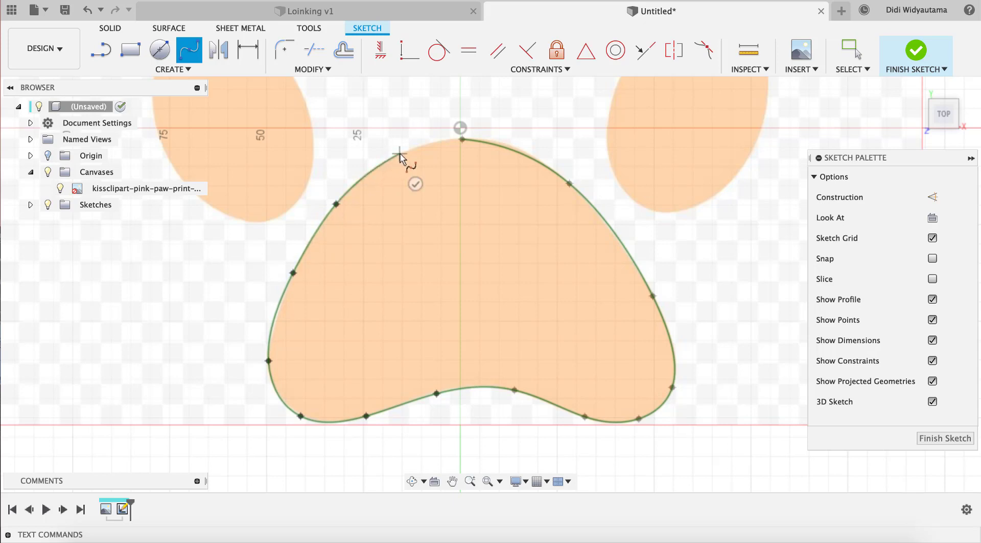
click(462, 140)
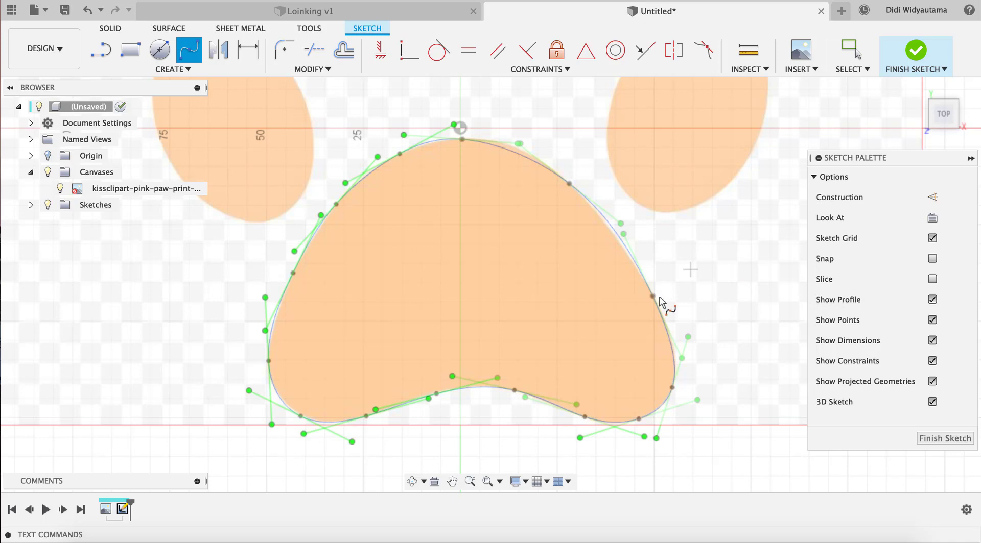
key(Escape)
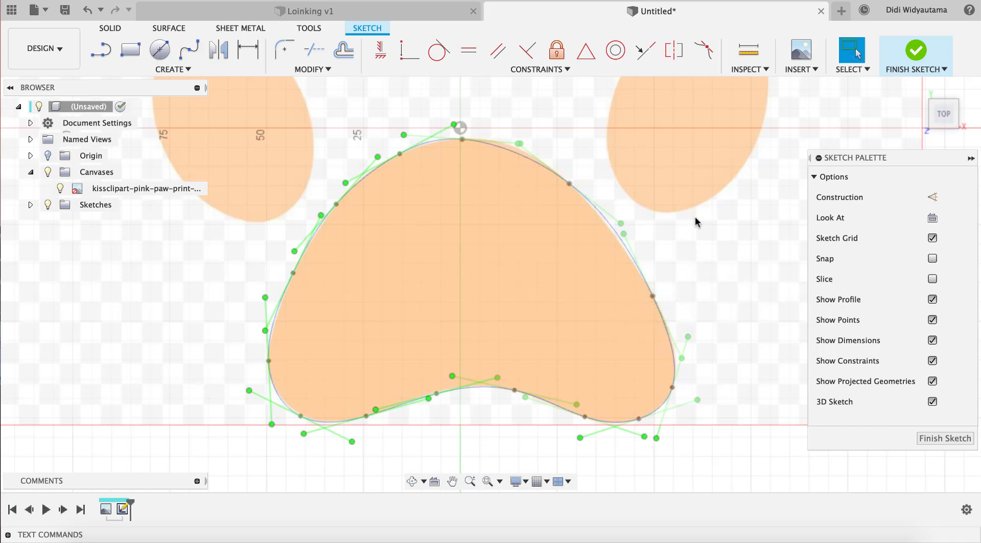
scroll(695, 217, up, 3)
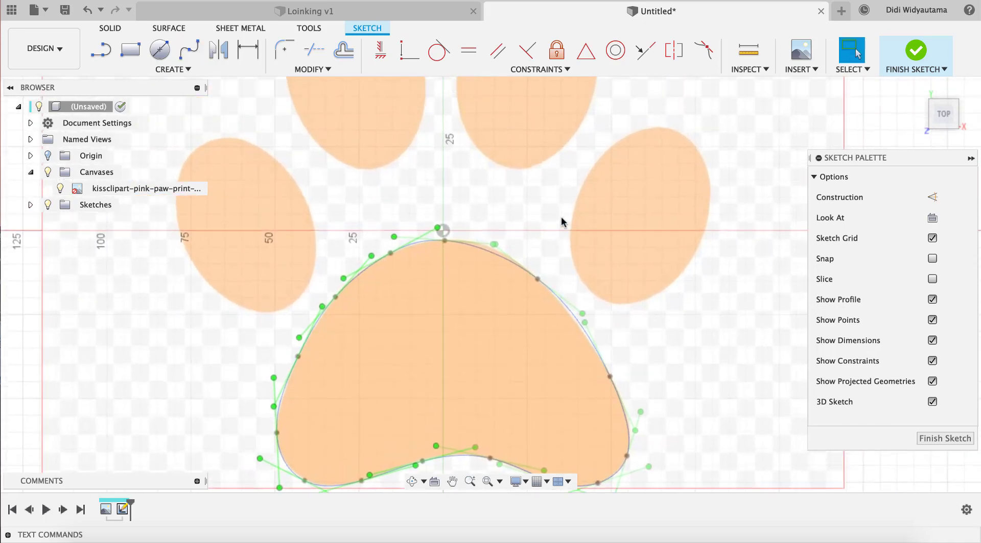
click(173, 70)
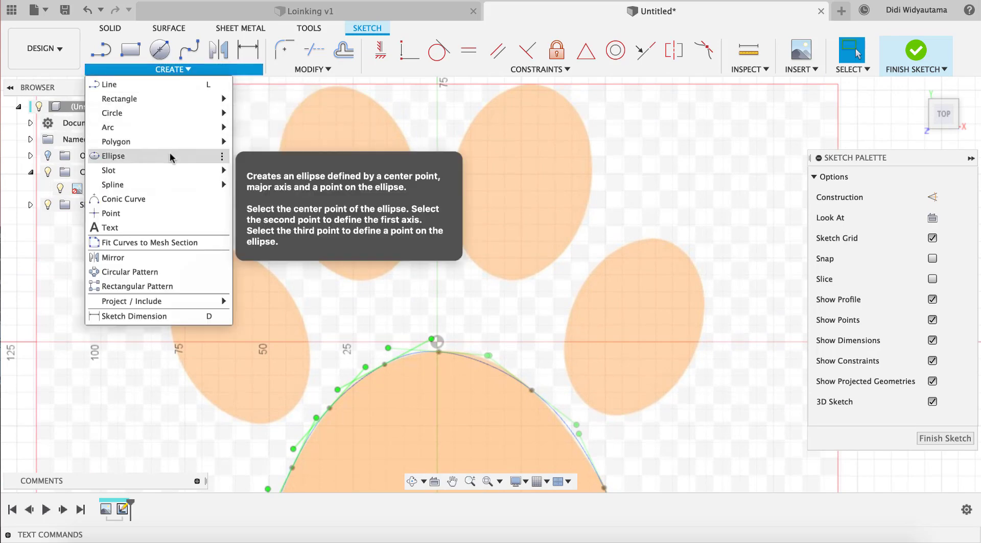
Draw an ellipse over the right toe and drag its axis point to match the toe's shape.
click(154, 156)
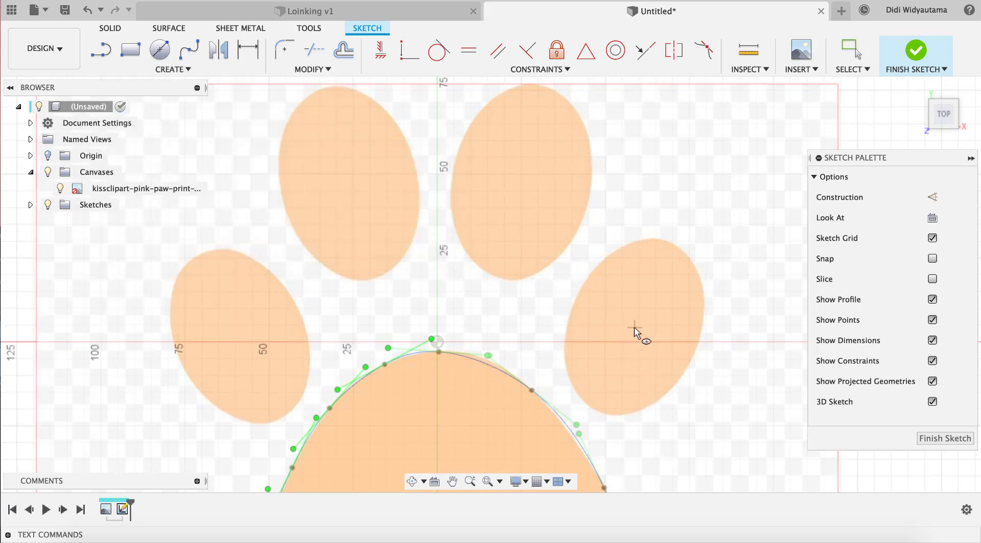
click(634, 331)
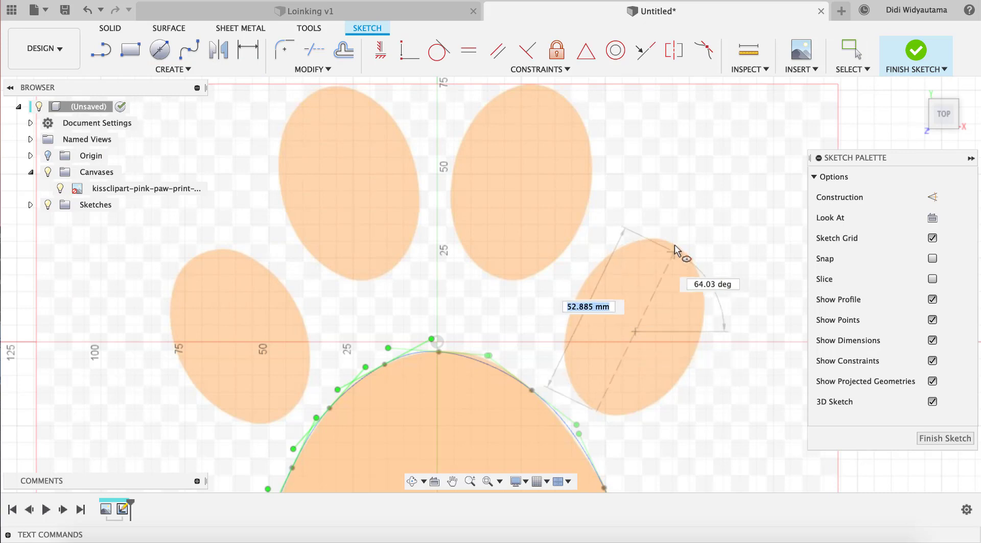
click(671, 246)
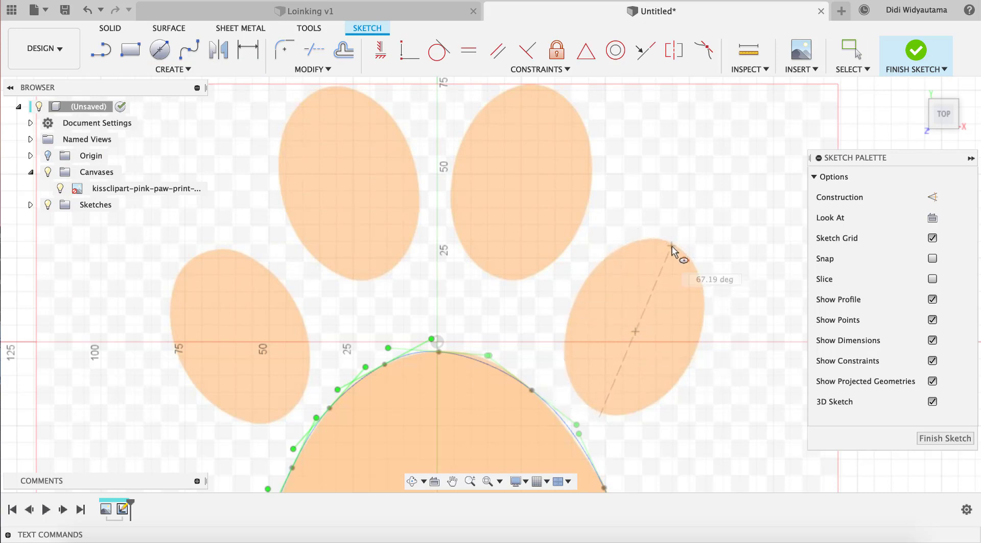
click(698, 354)
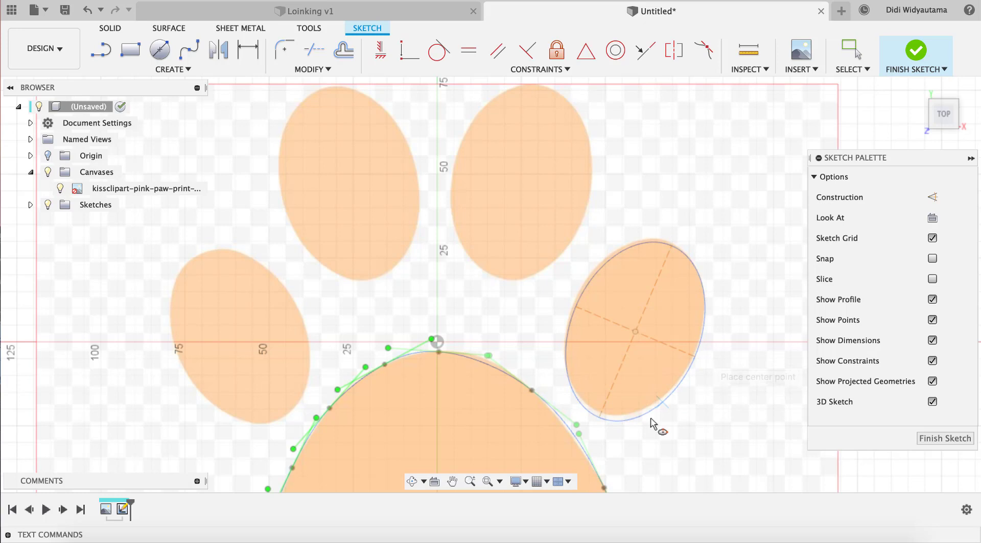
key(Escape)
key(Escape)
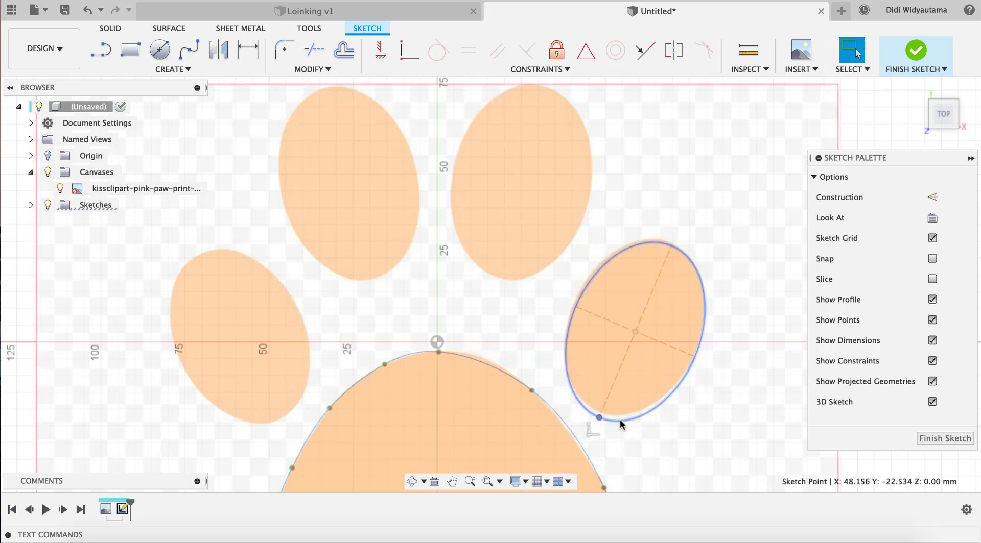
drag(599, 418, 598, 413)
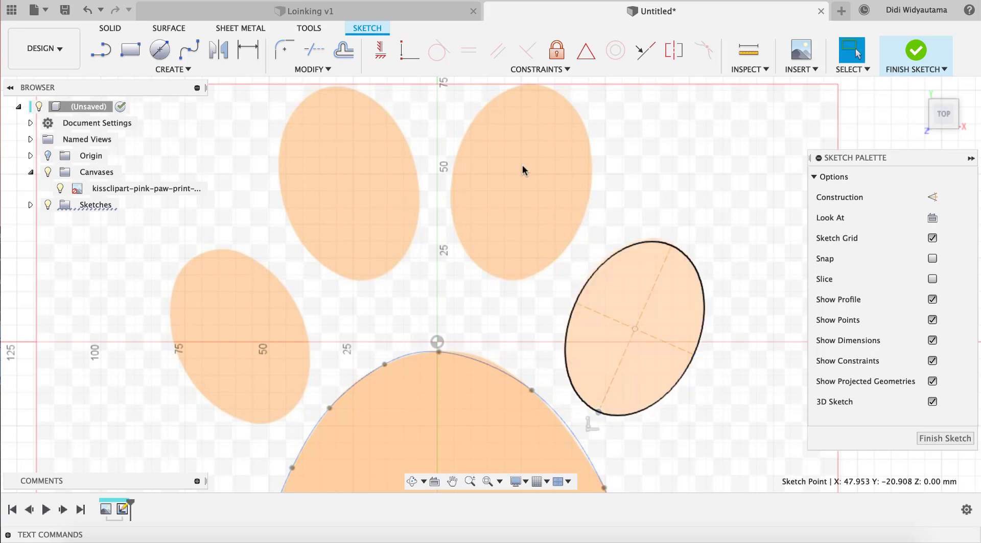
Draw an ellipse around the upper-right toe.
click(185, 71)
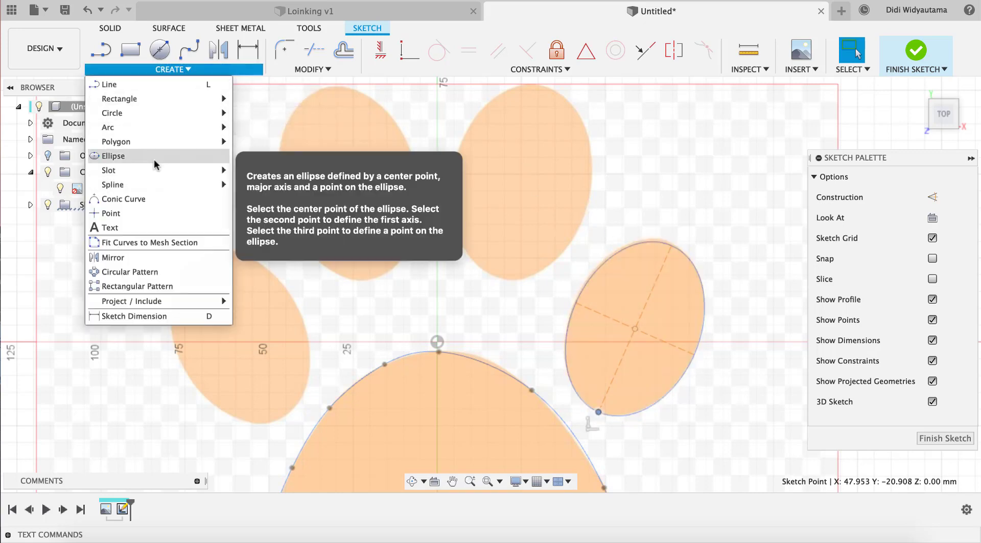
click(153, 156)
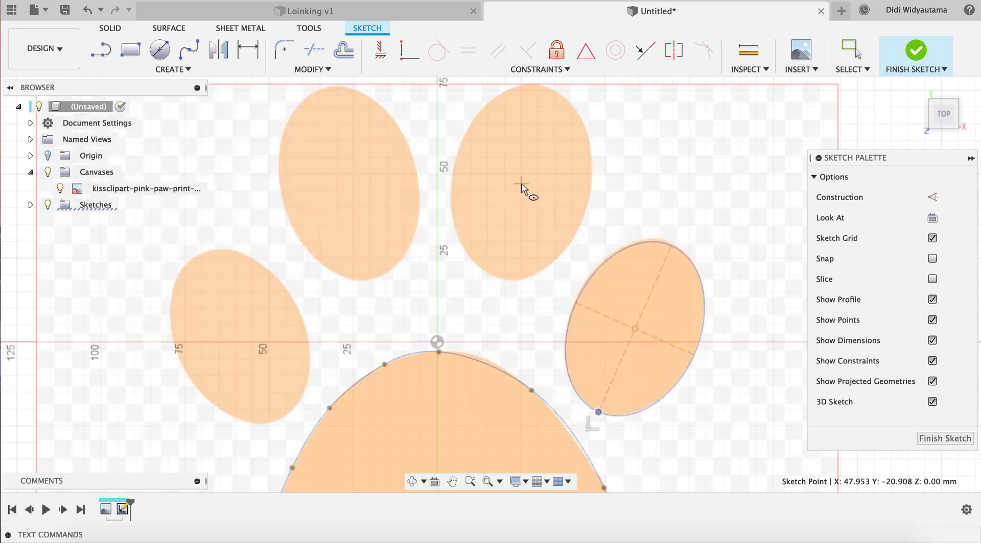
click(539, 87)
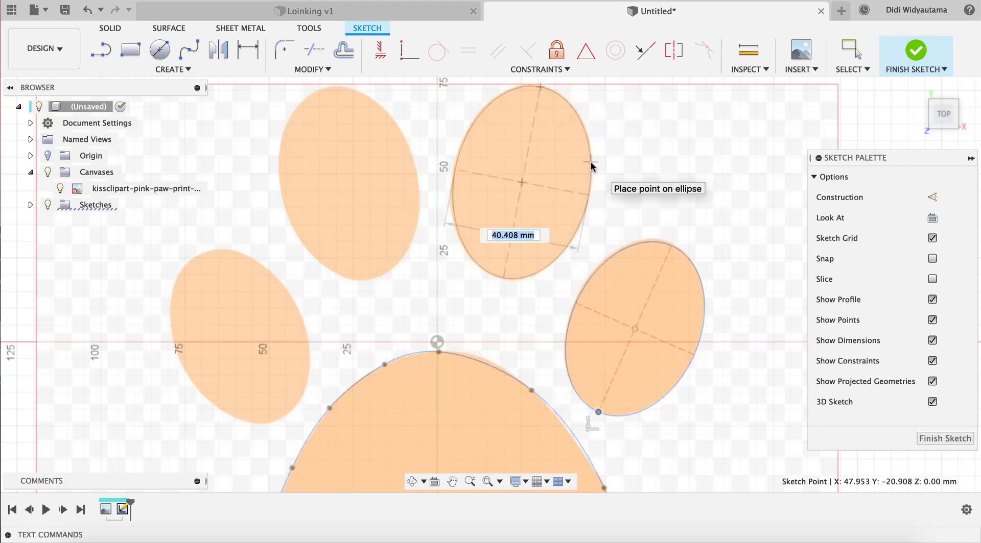
click(592, 164)
scroll(393, 158, up, 2)
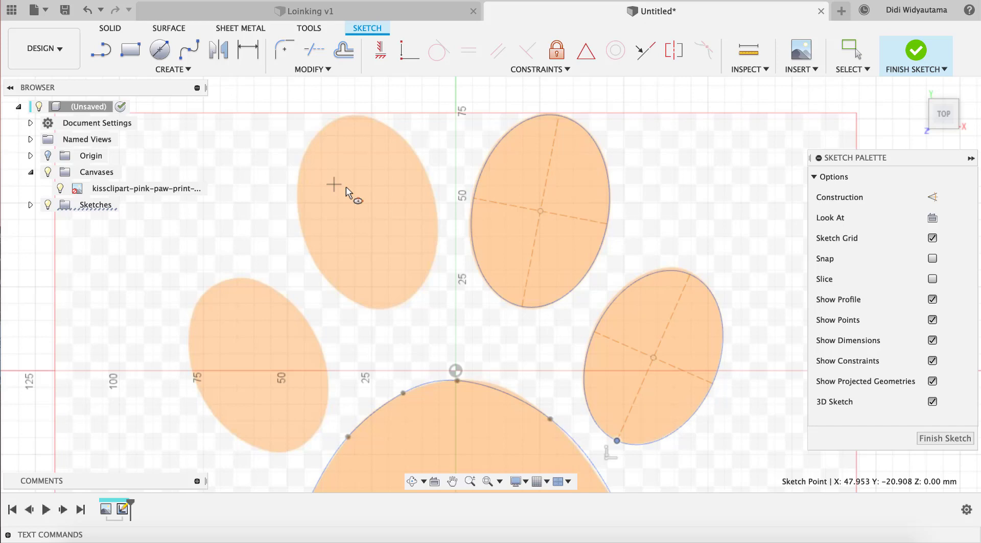
Draw an ellipse around the upper-left toe and reshape it to fit the image.
click(369, 218)
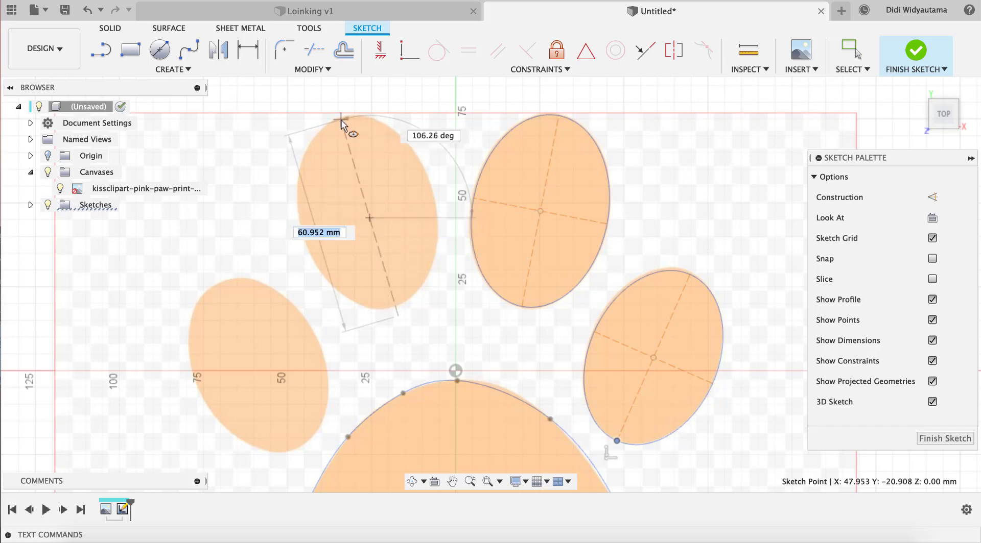
click(341, 122)
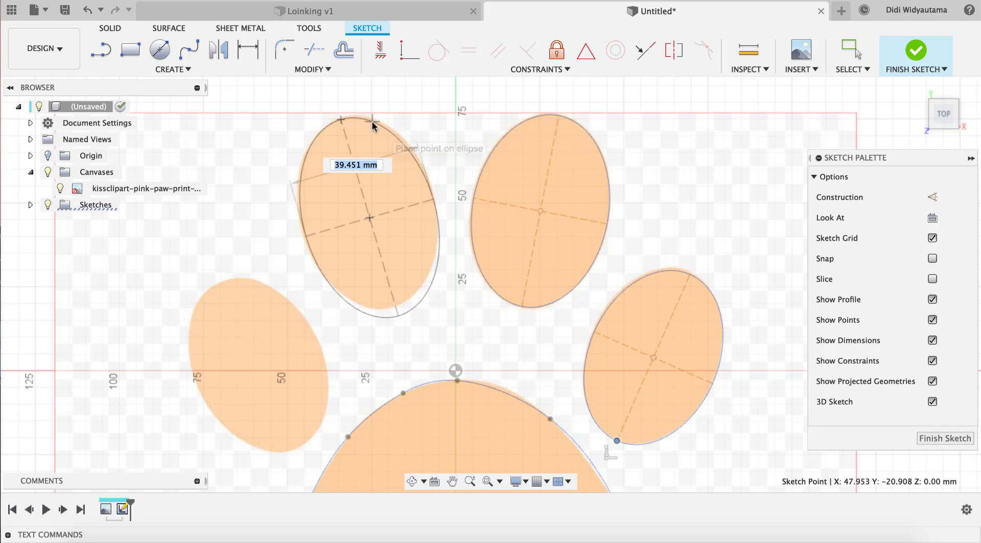
click(372, 124)
key(Escape)
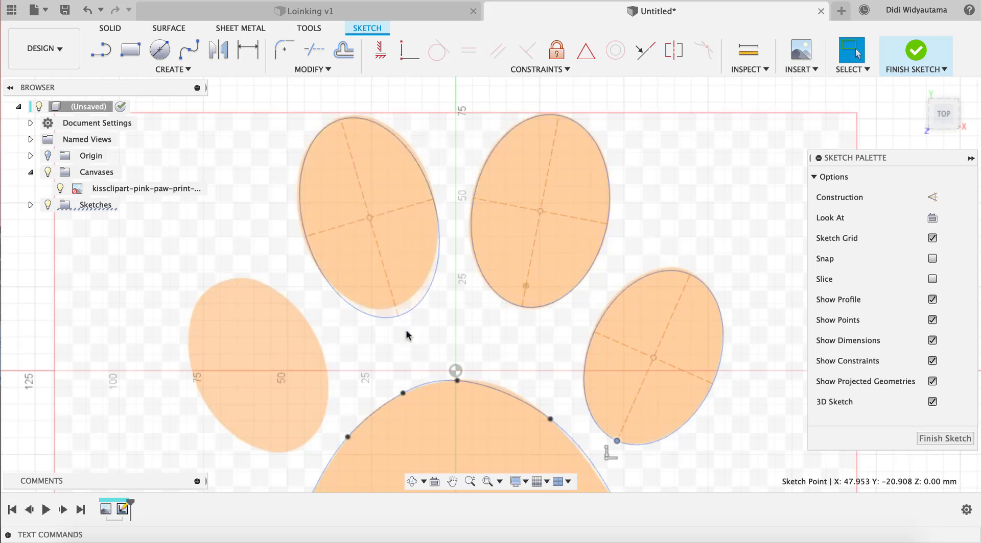
drag(398, 319, 397, 314)
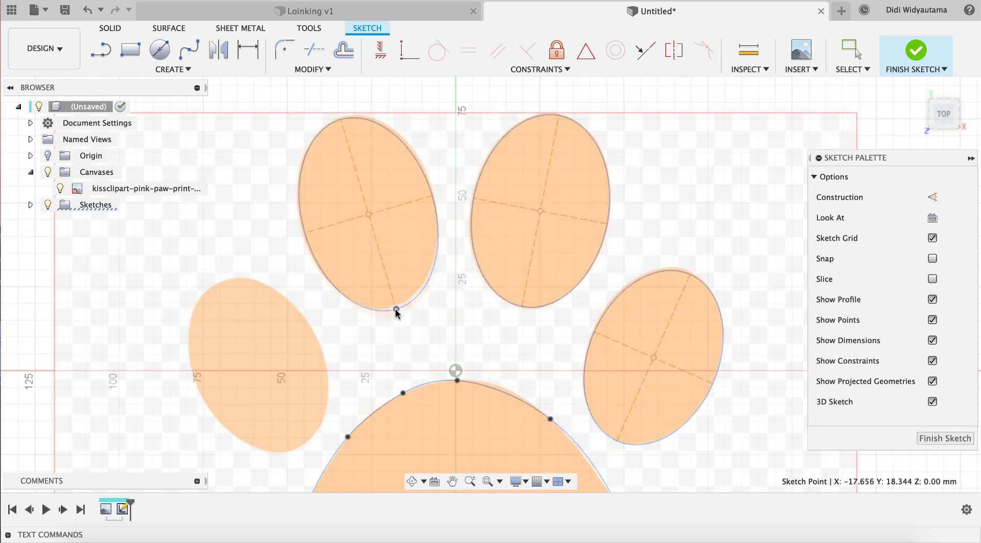
key(Escape)
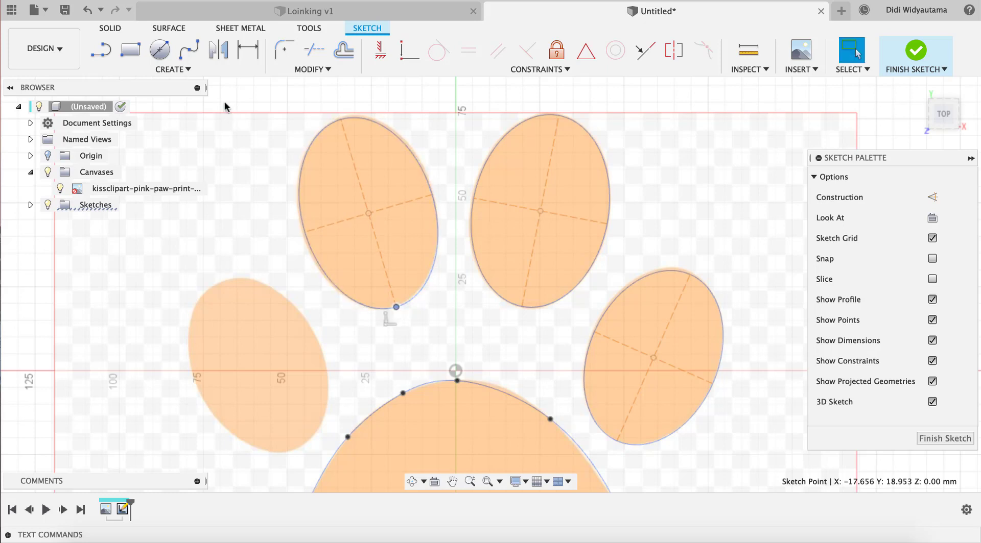
click(174, 64)
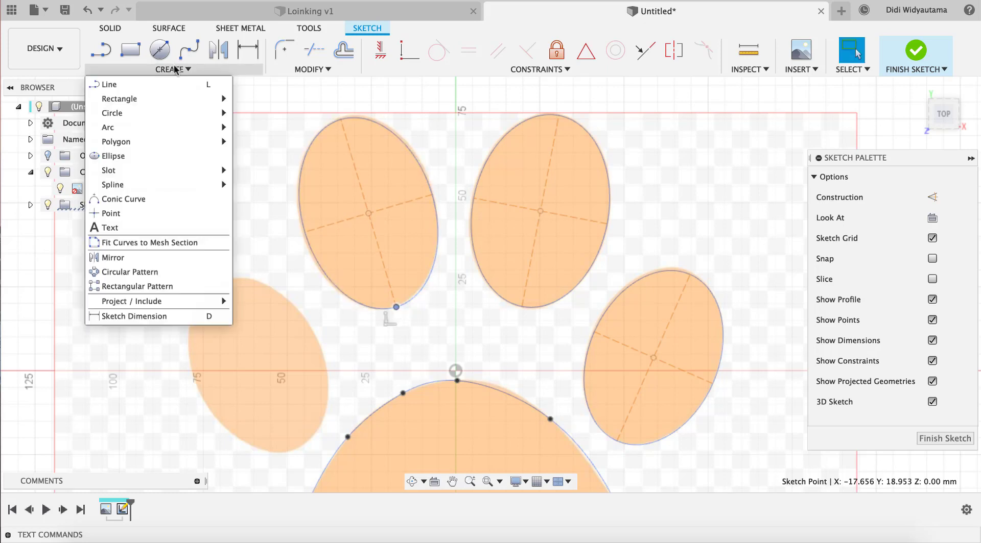
Draw an ellipse on the left toe and drag its lower axis point to fit the print.
click(154, 156)
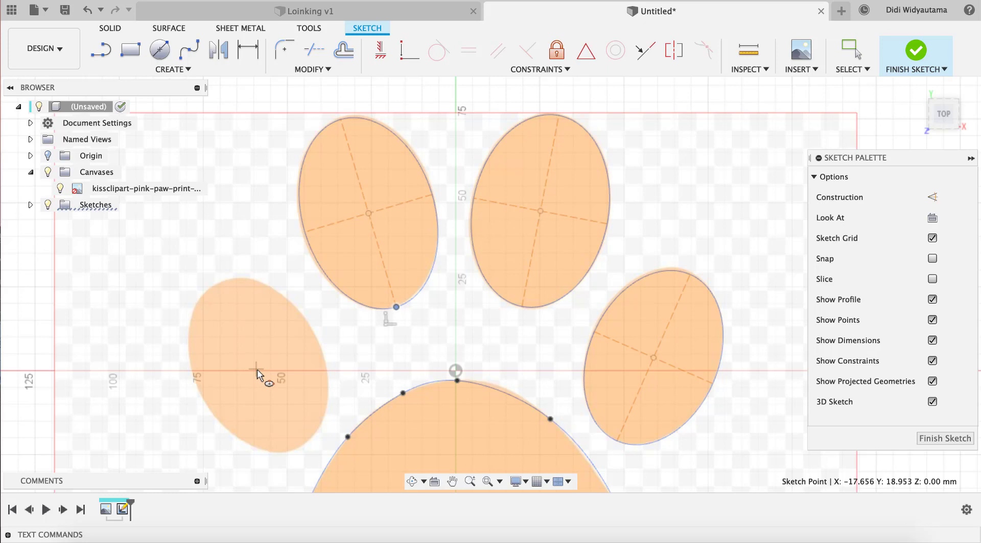
click(257, 369)
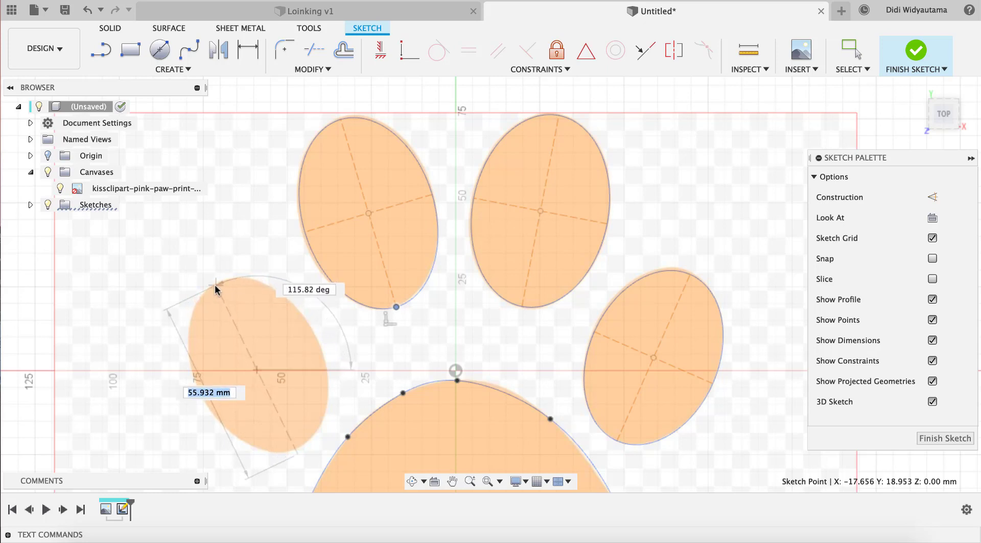
click(215, 286)
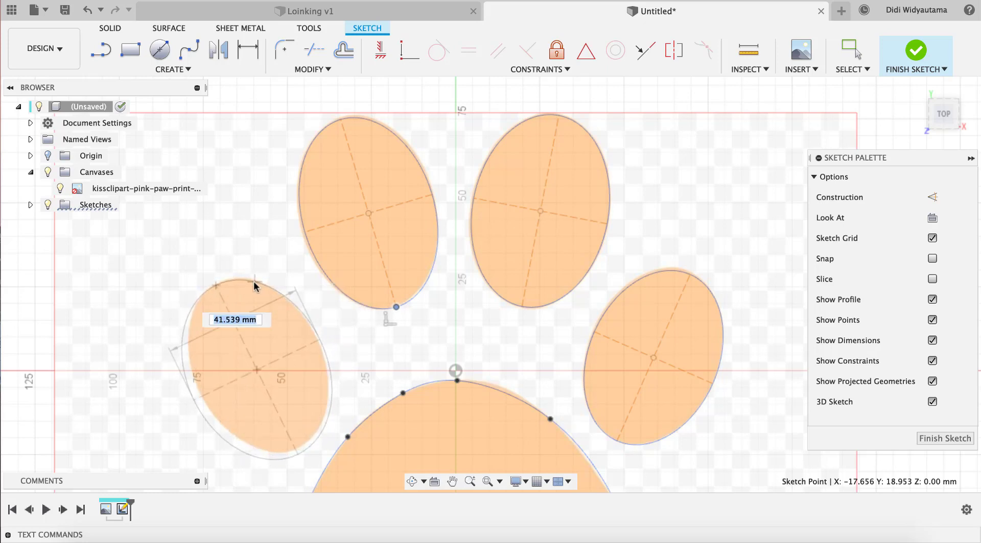
click(256, 286)
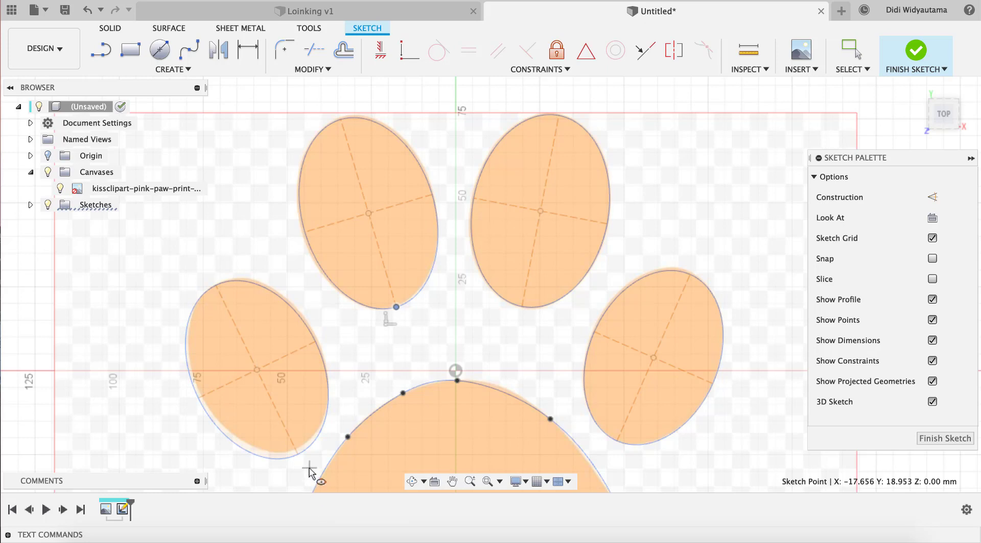
key(Escape)
drag(296, 453, 301, 451)
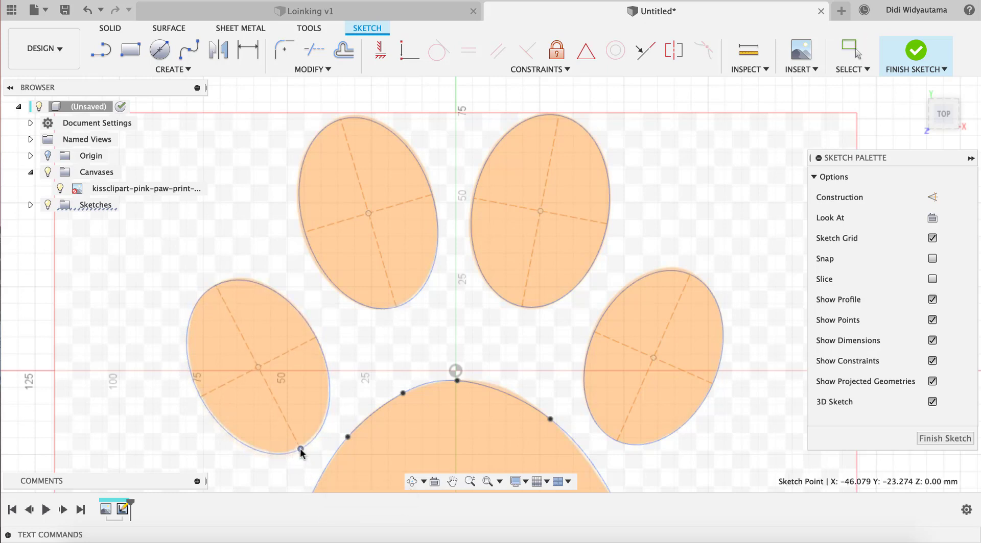
scroll(493, 285, down, 3)
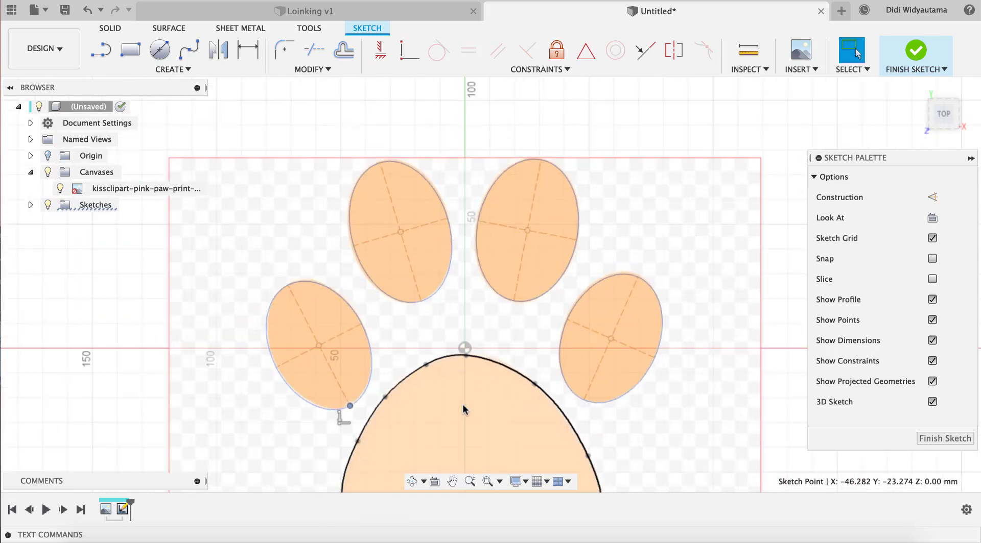
Select the Fit Point Spline tool and hide the paw-print canvas using its Browser lightbulb.
scroll(575, 291, down, 3)
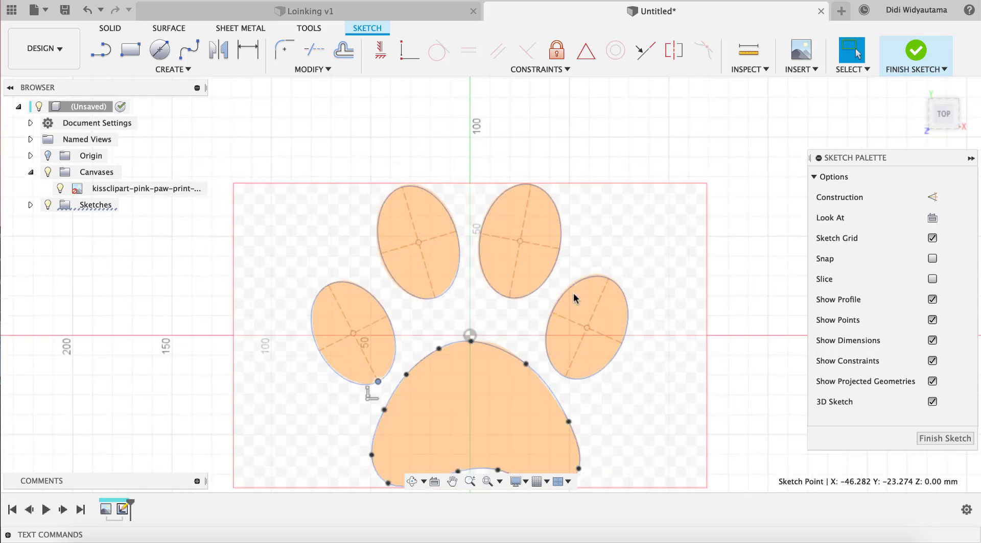
click(189, 49)
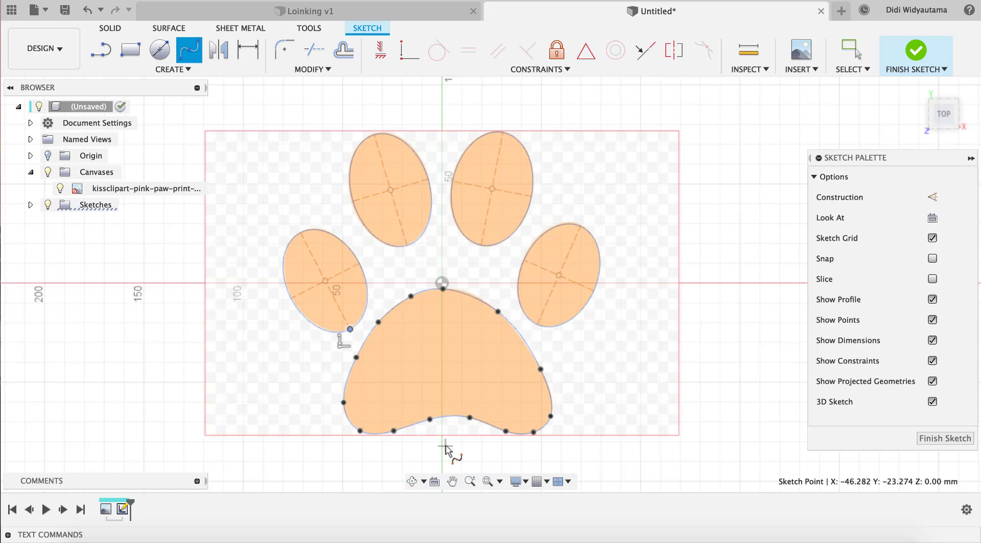
click(60, 189)
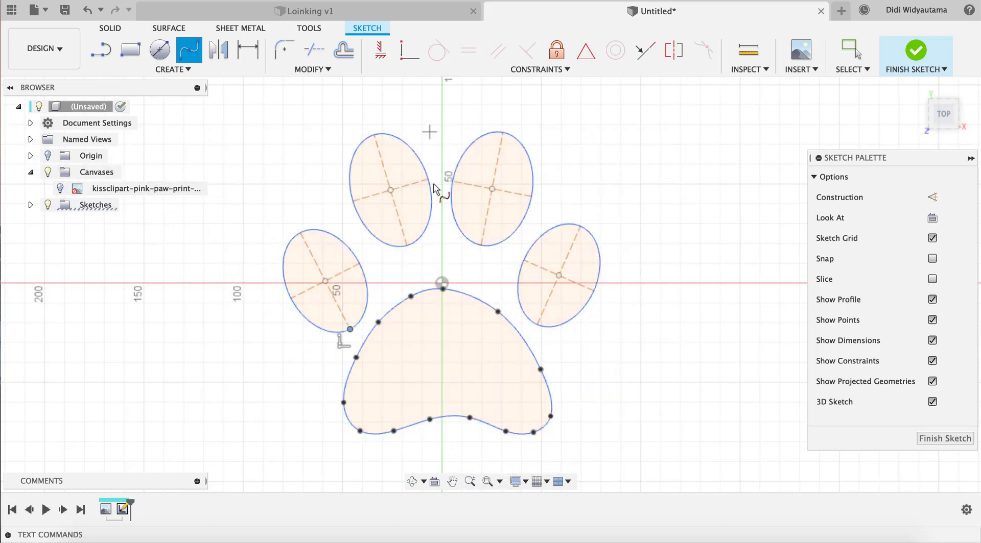
Start the outer spline below the main pad and run it up the right side over the top toes.
click(449, 432)
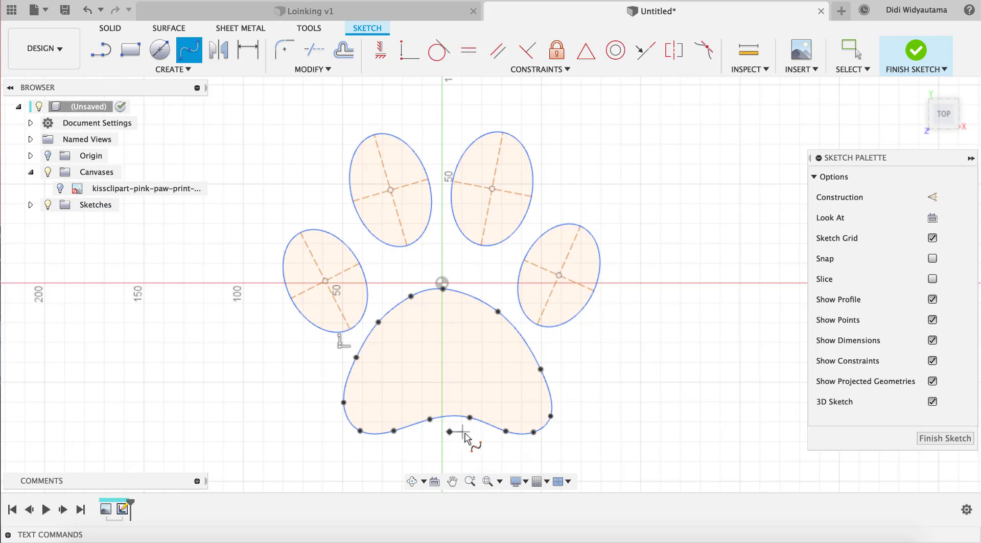
click(522, 449)
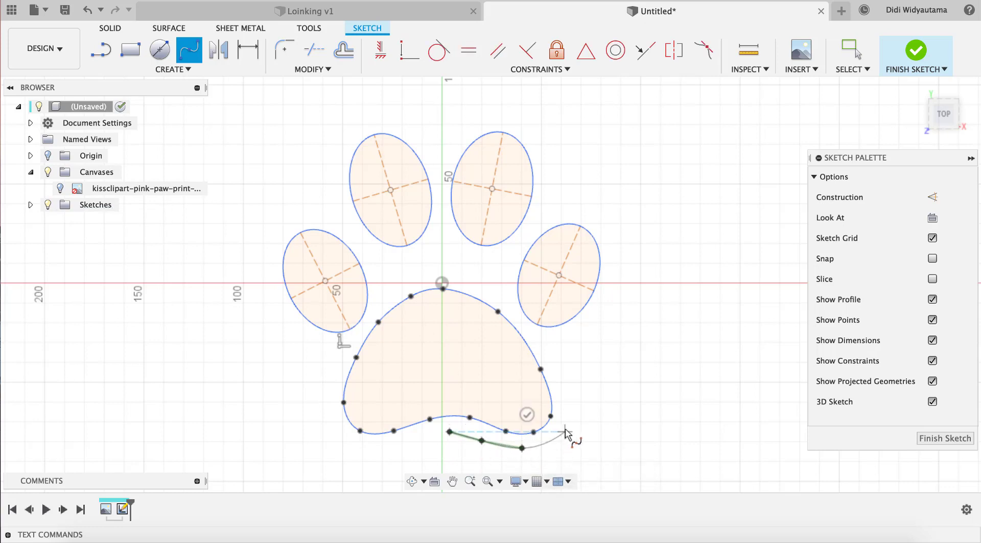
click(566, 424)
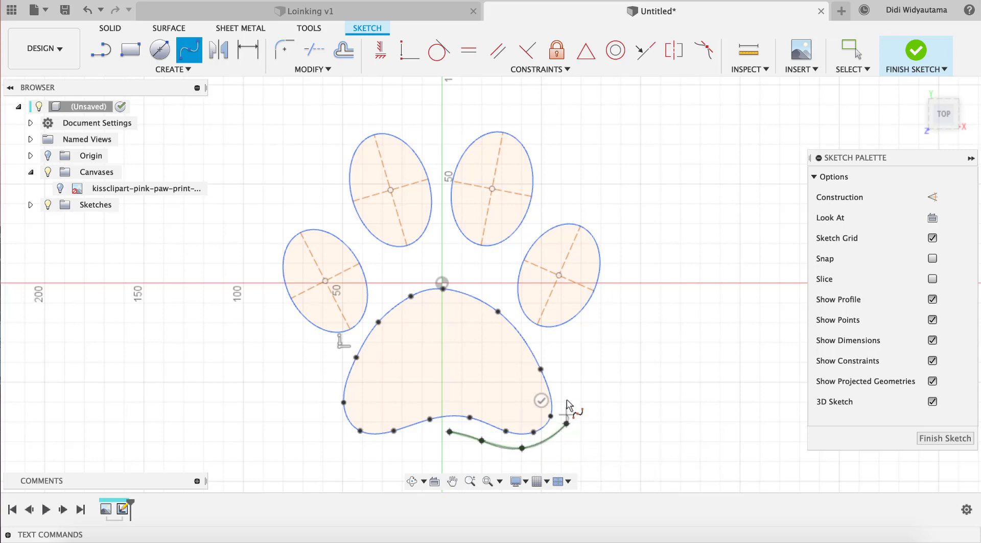
click(566, 380)
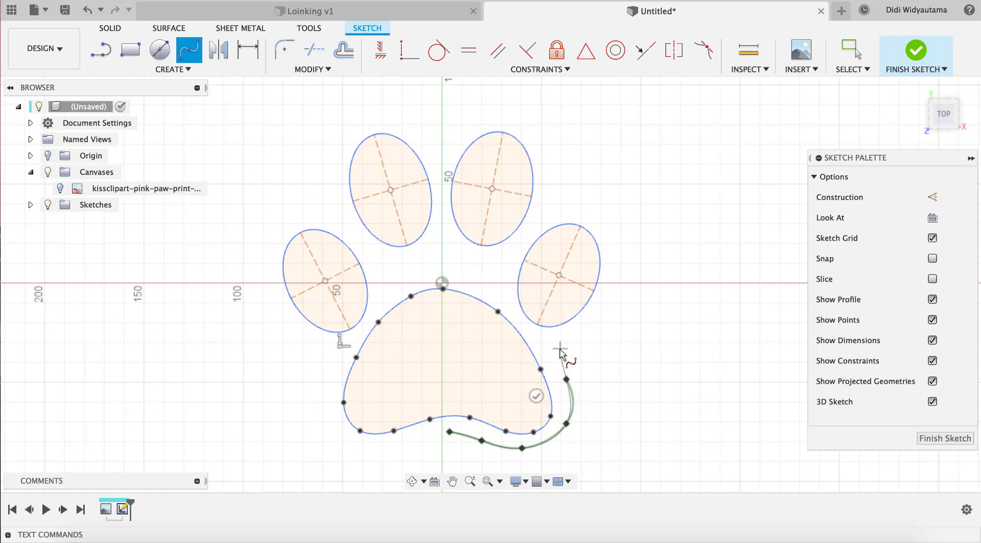
click(594, 323)
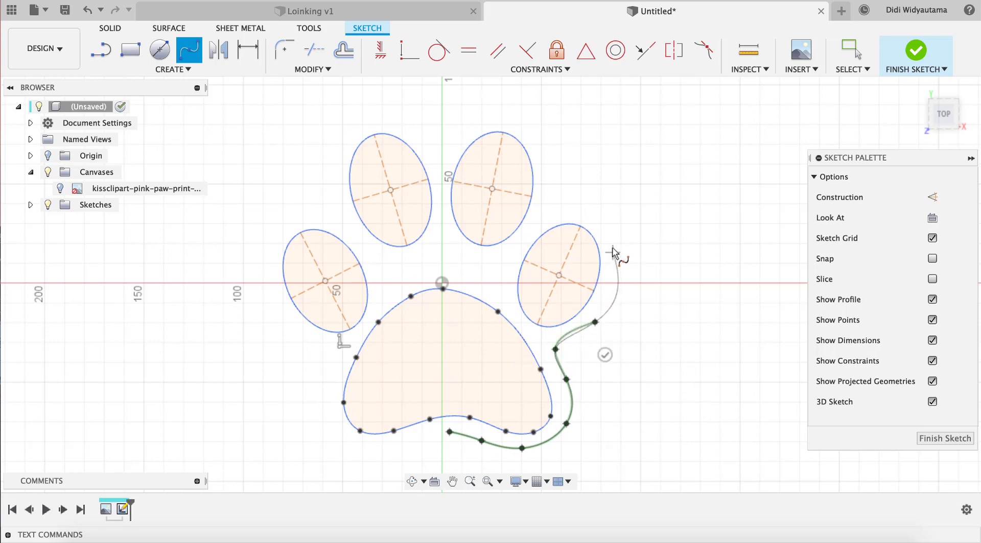
click(612, 246)
click(588, 209)
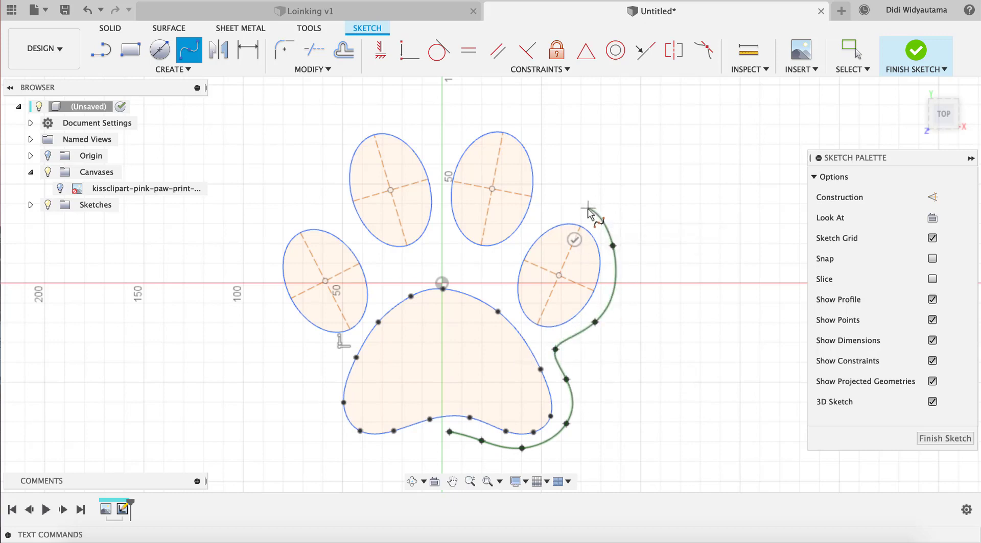
click(553, 208)
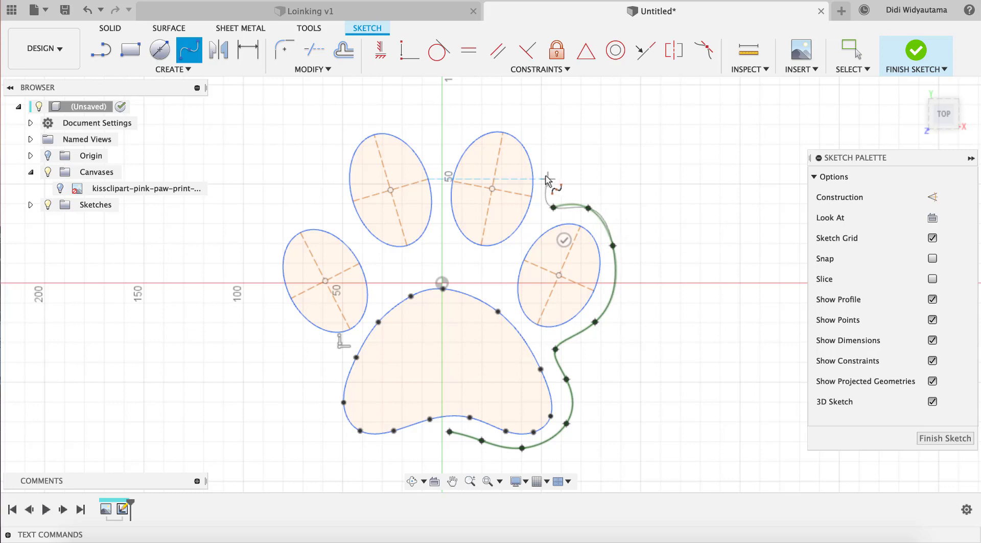
click(544, 180)
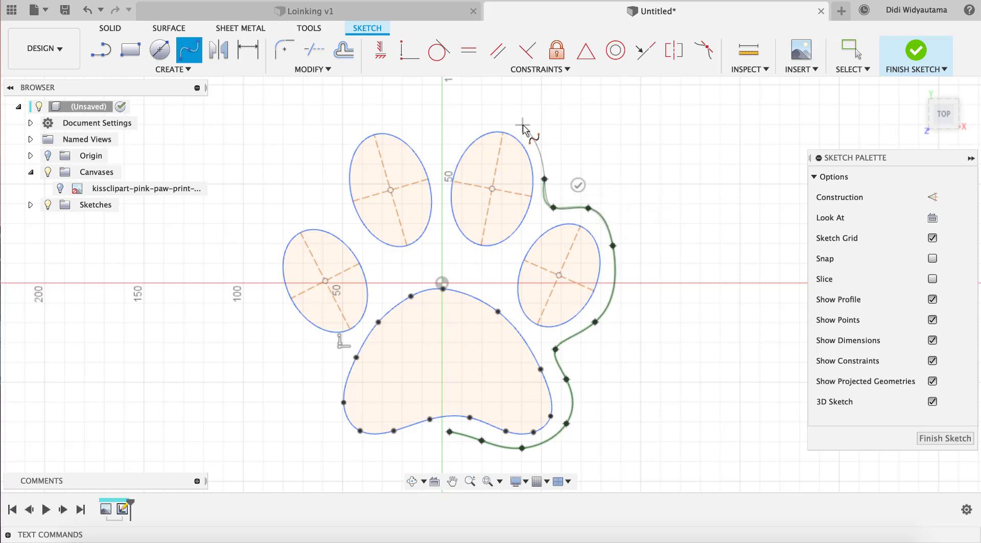
click(522, 124)
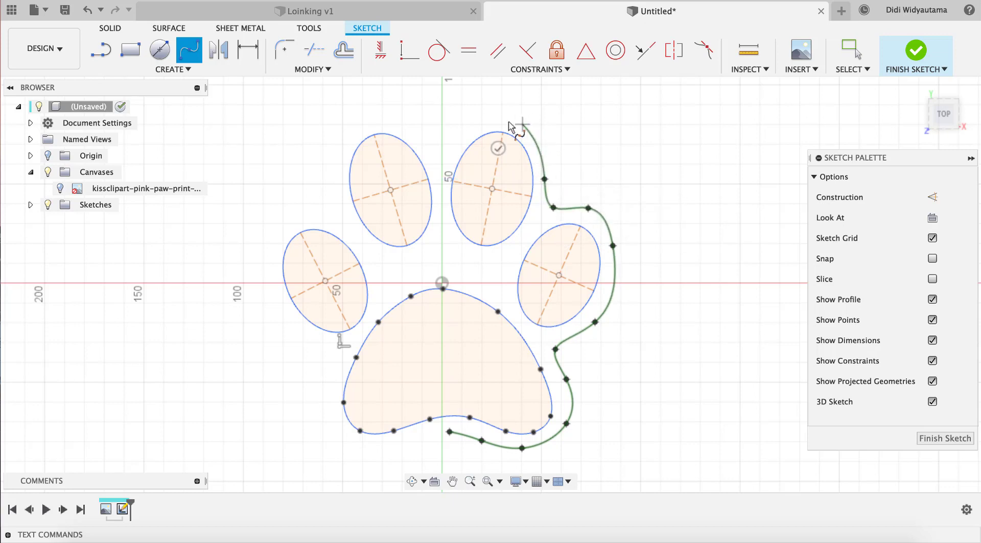
click(470, 123)
click(449, 144)
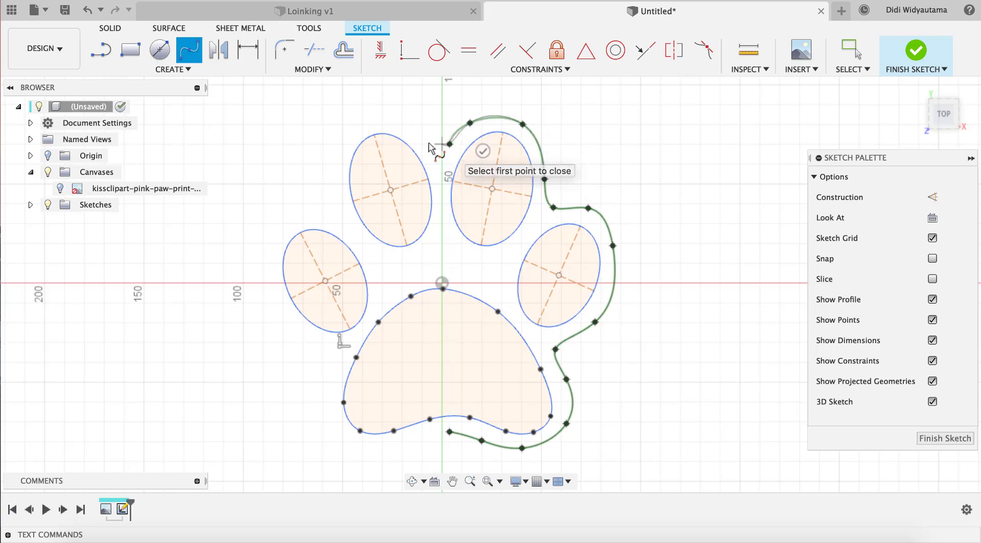
Continue the outer spline down the left side around the left toe and close it on its start.
click(414, 136)
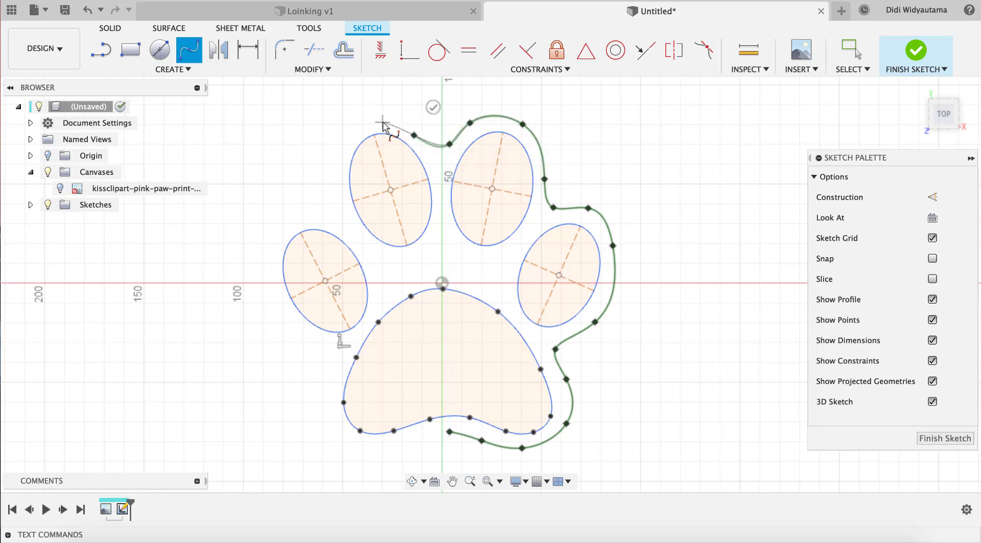
click(383, 121)
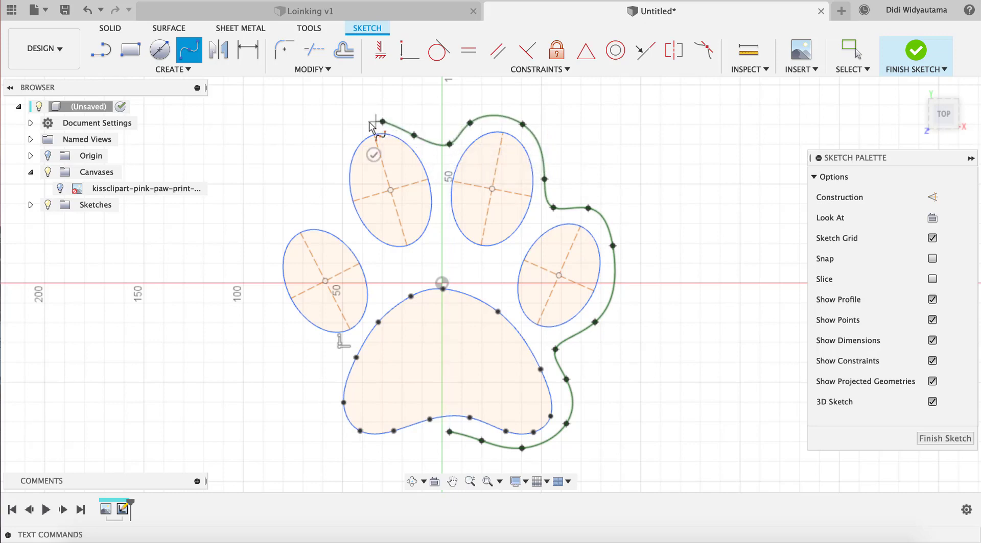
click(343, 144)
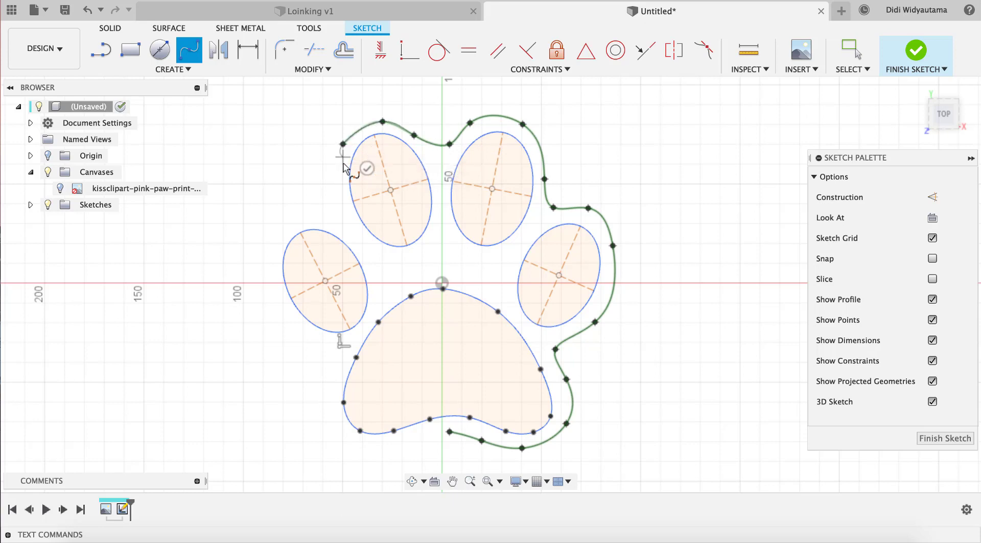
click(337, 187)
click(339, 210)
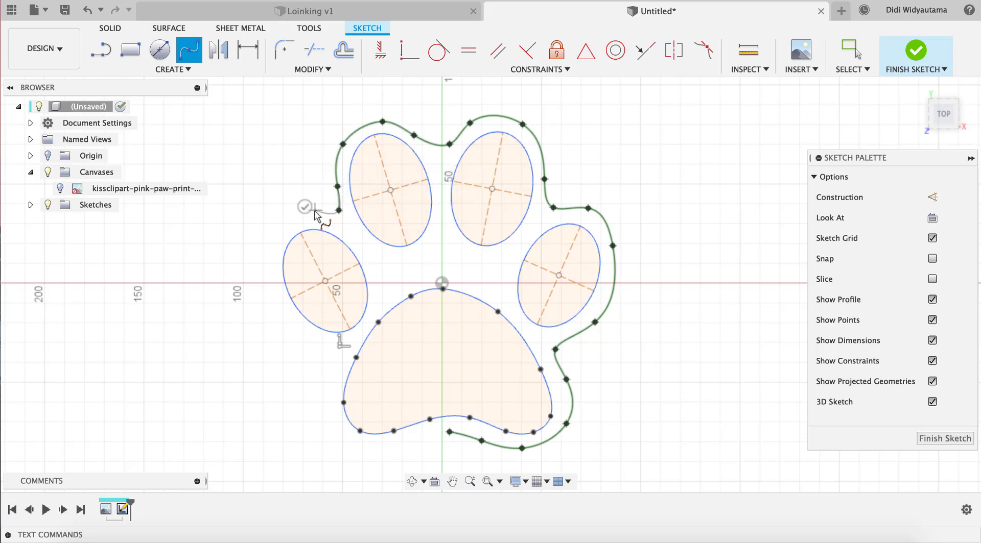
click(298, 214)
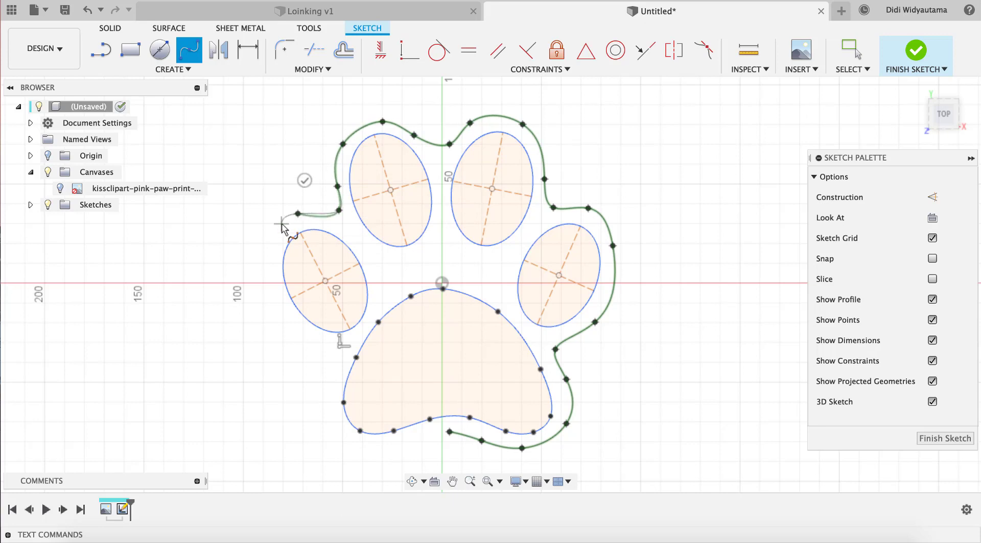
click(268, 252)
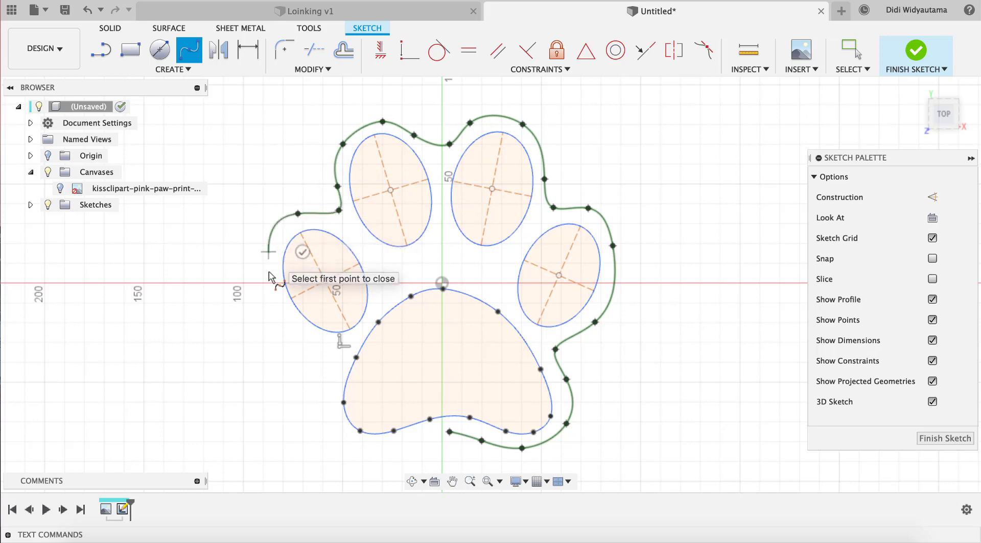
click(280, 307)
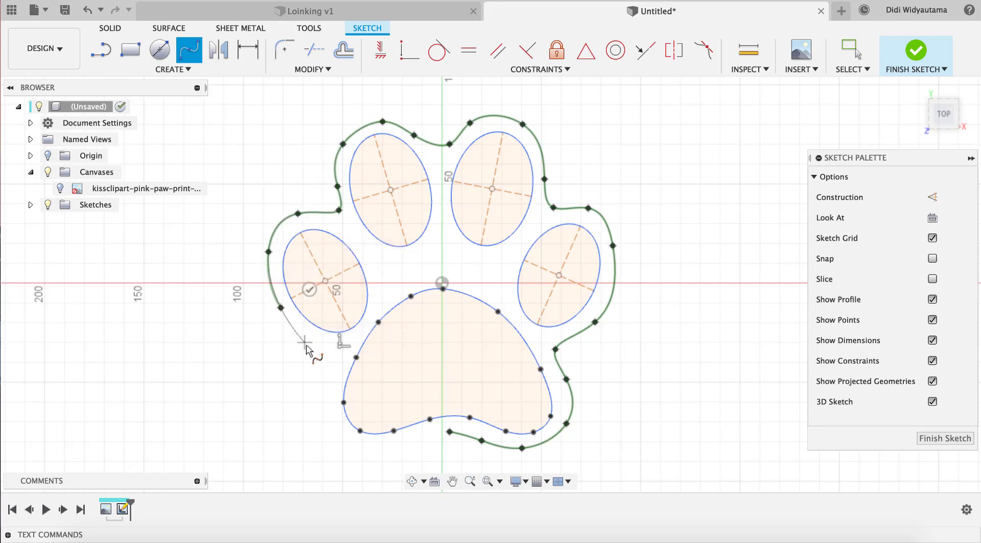
click(324, 357)
click(325, 391)
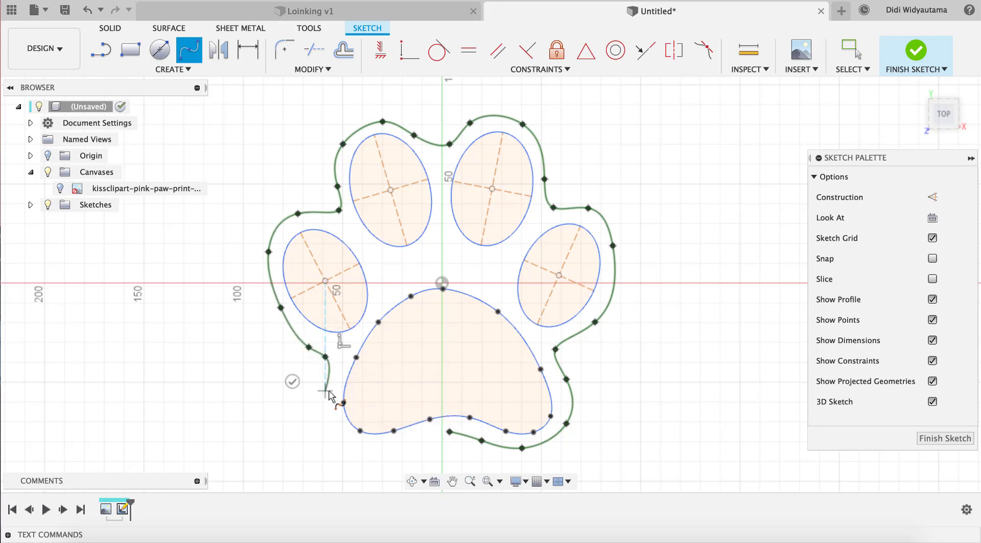
click(334, 432)
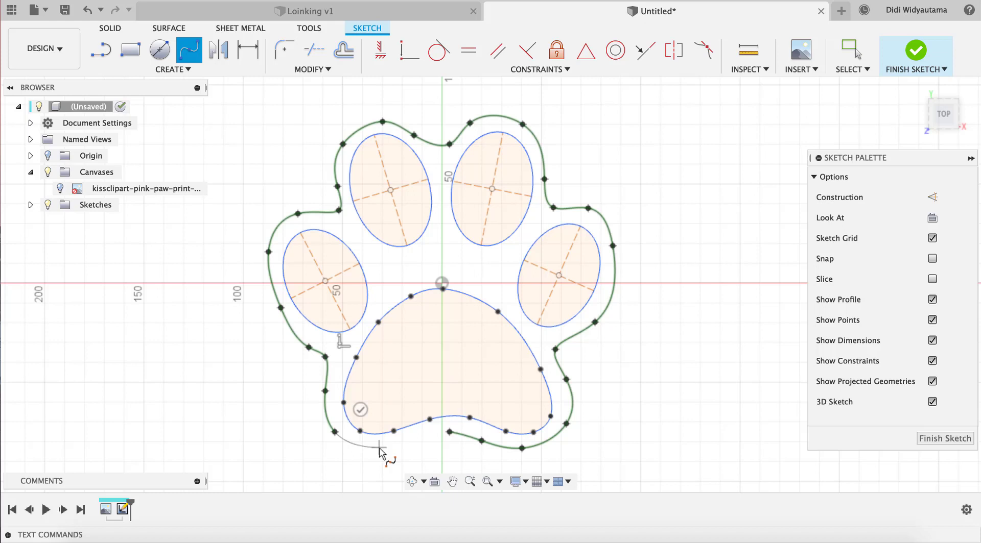
click(379, 448)
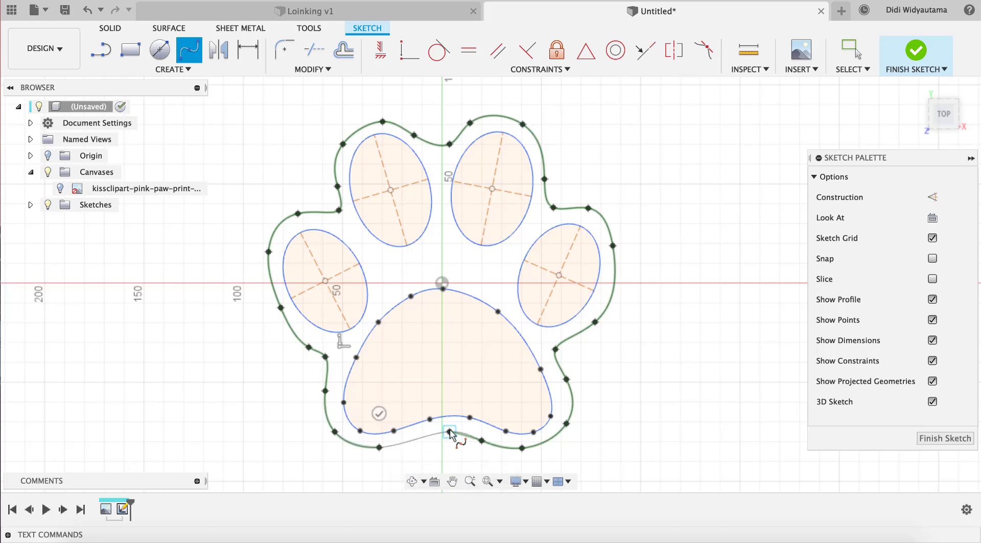
click(449, 433)
key(Escape)
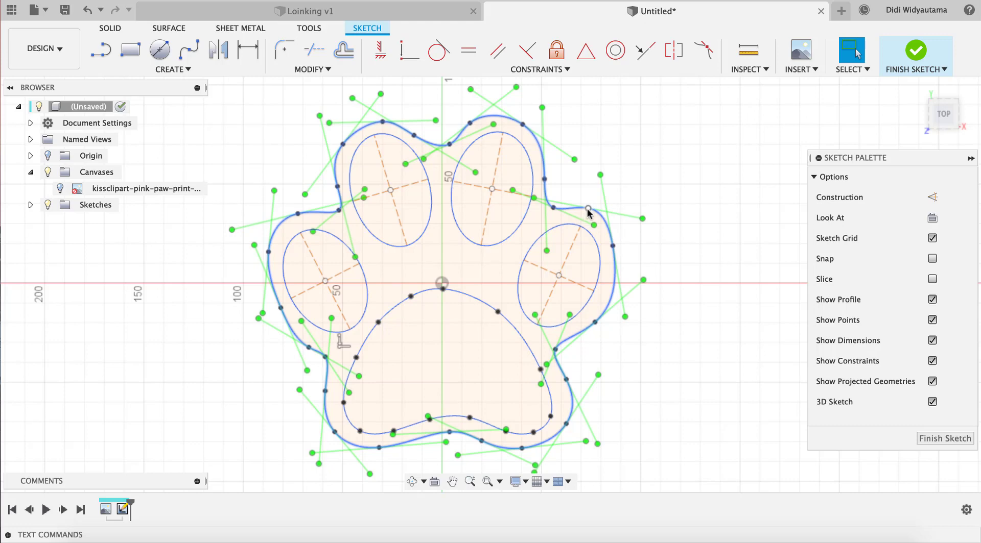
Drag fit points on the outline's right, top and left sides to match the paw image.
scroll(588, 210, up, 5)
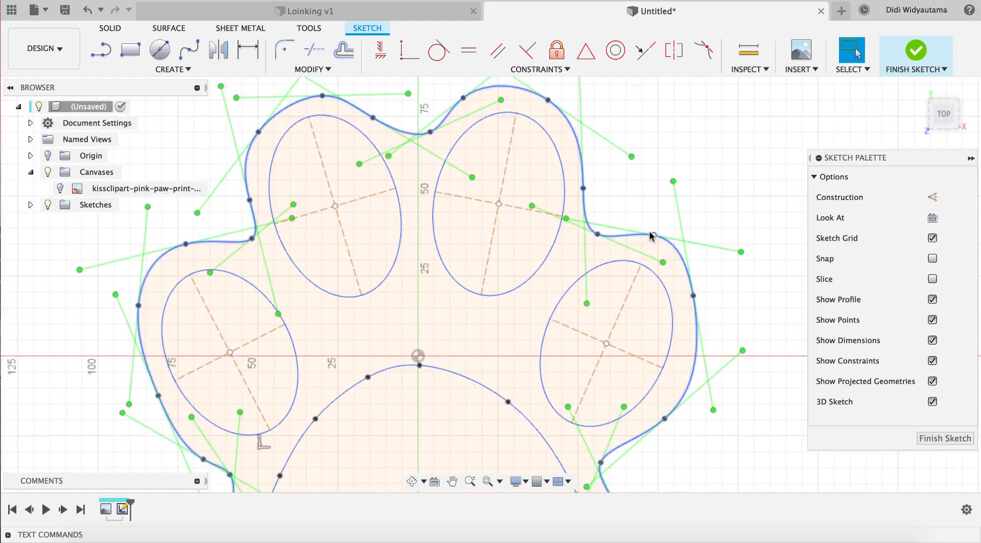
drag(652, 236, 659, 238)
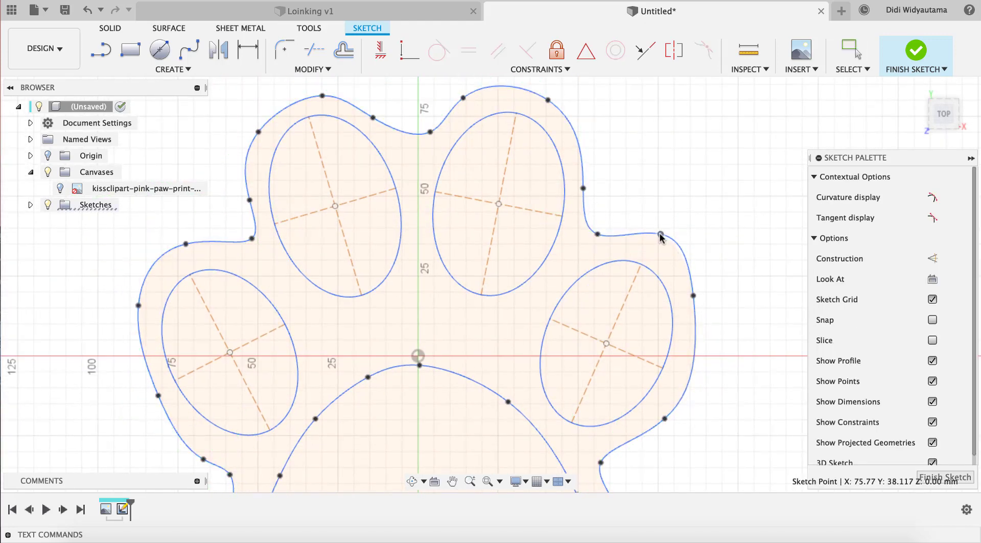
drag(693, 296, 700, 299)
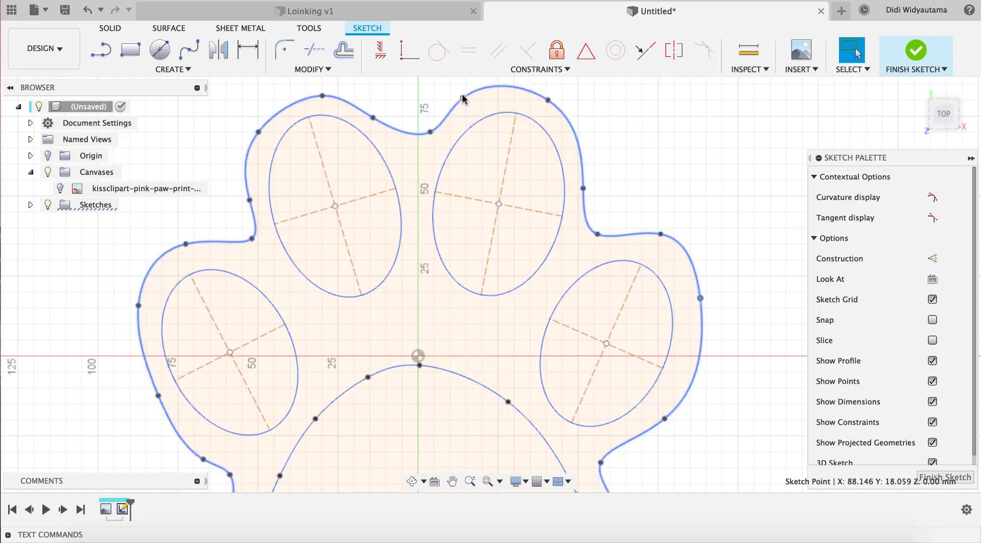
drag(462, 98, 475, 94)
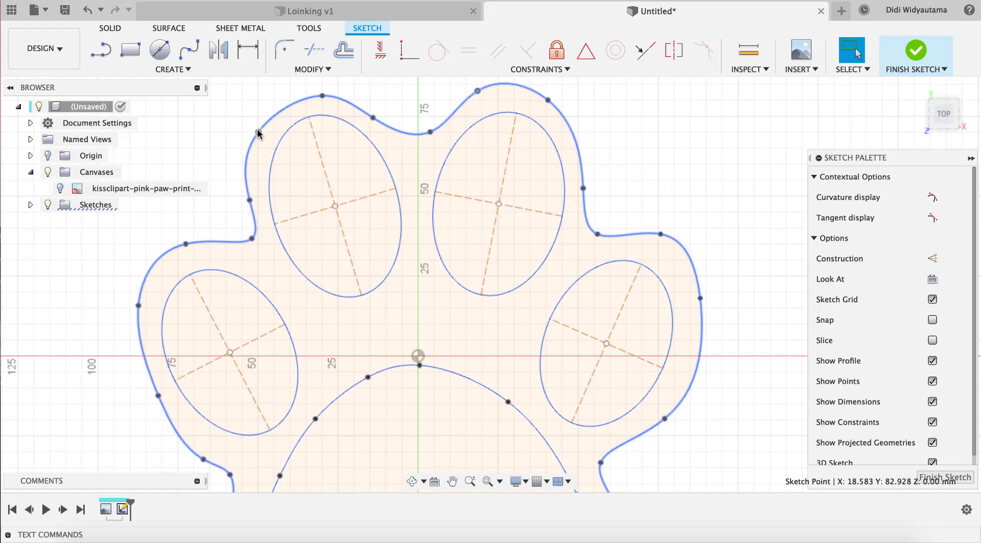
drag(258, 133, 260, 120)
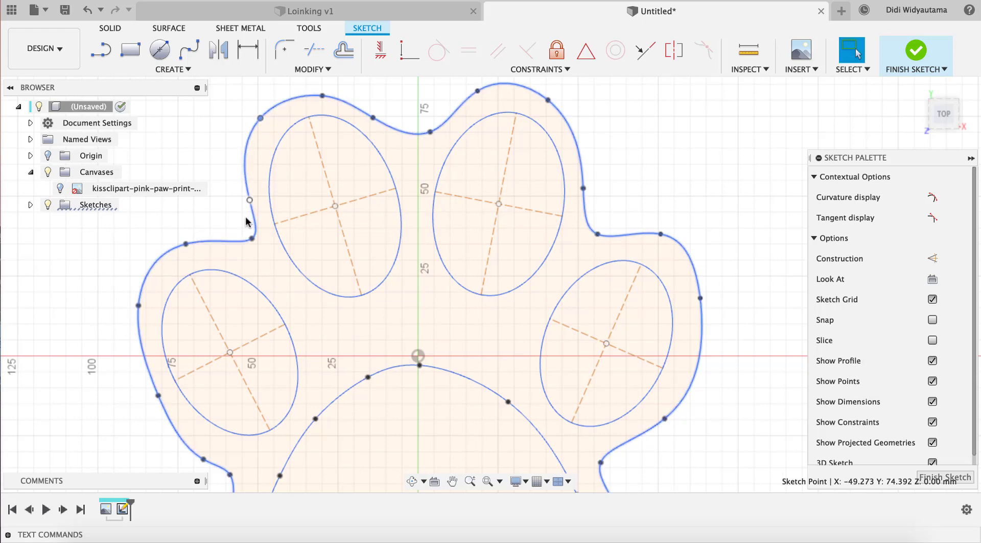
drag(251, 238, 254, 247)
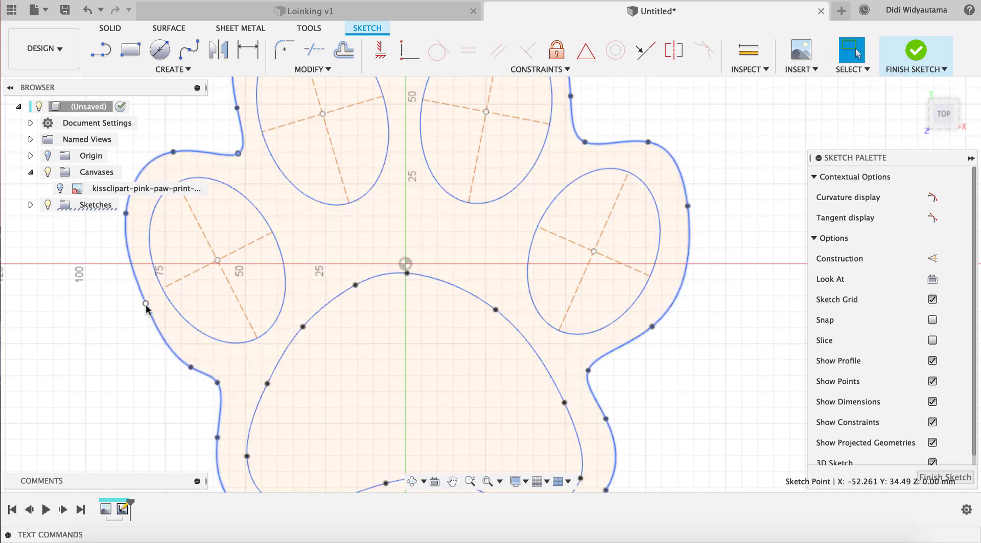
drag(147, 307, 140, 311)
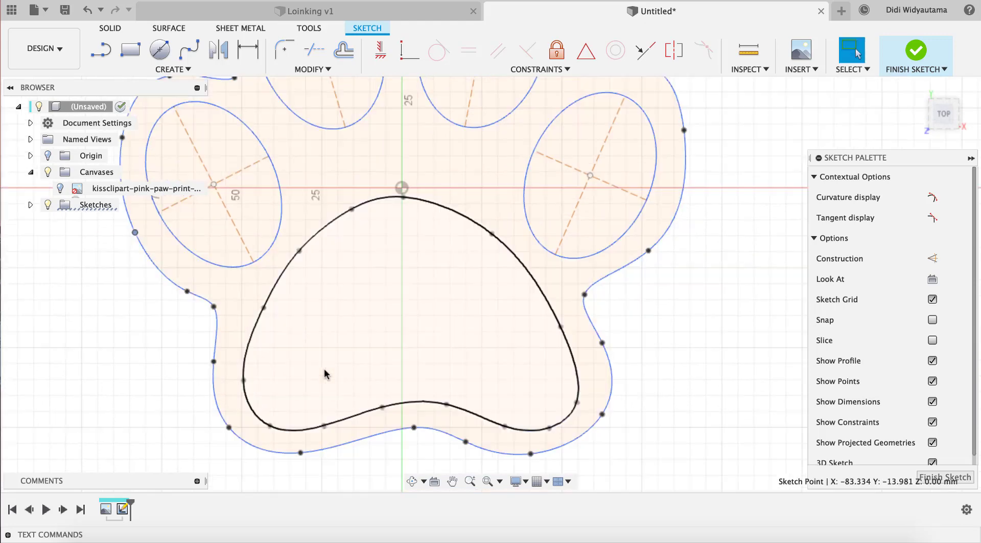
Refine the outline's top, centre dip and left toe lobe, then finish the sketch.
scroll(573, 361, up, 10)
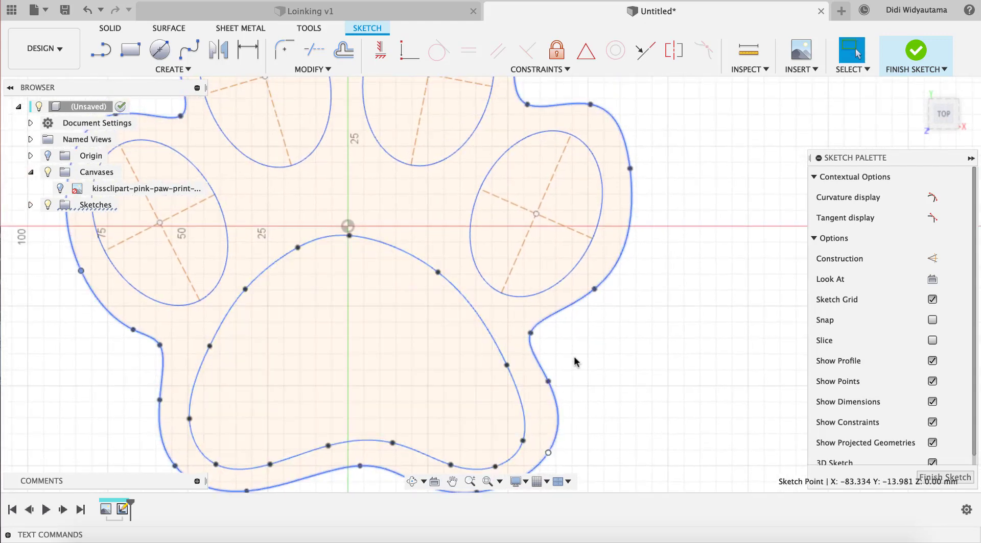
scroll(583, 349, up, 3)
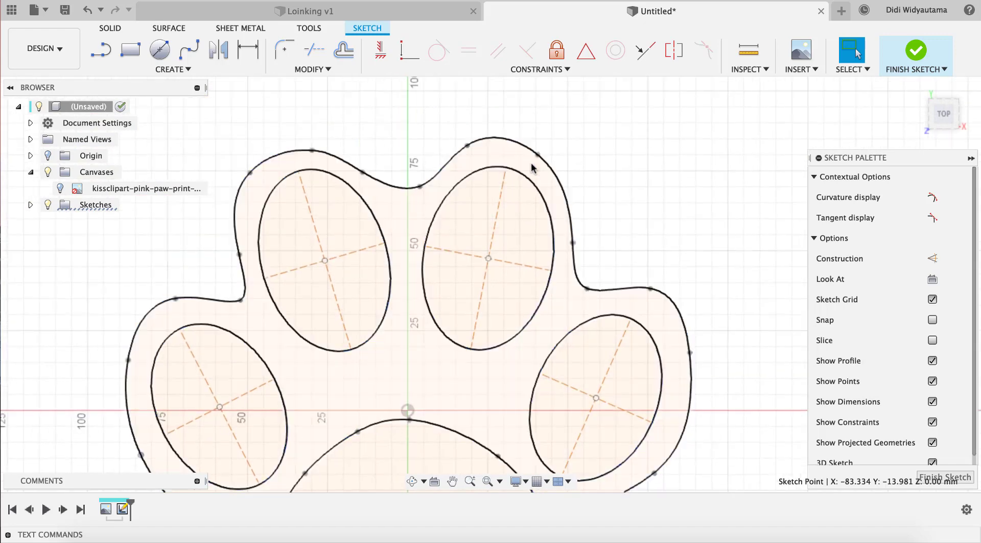
drag(469, 149, 475, 146)
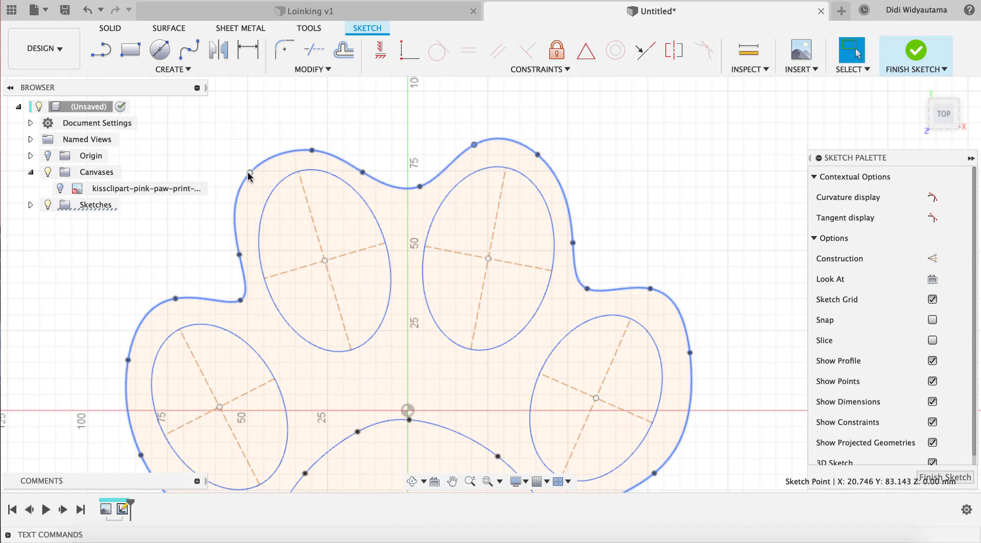
mouse_move(249, 173)
mouse_down()
mouse_move(244, 189)
mouse_move(262, 161)
mouse_up()
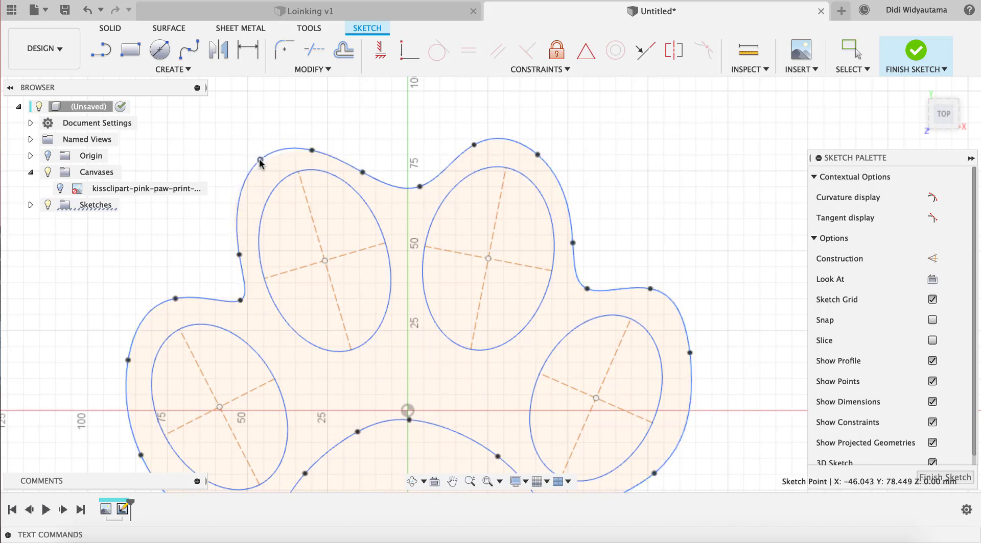
drag(411, 188, 408, 190)
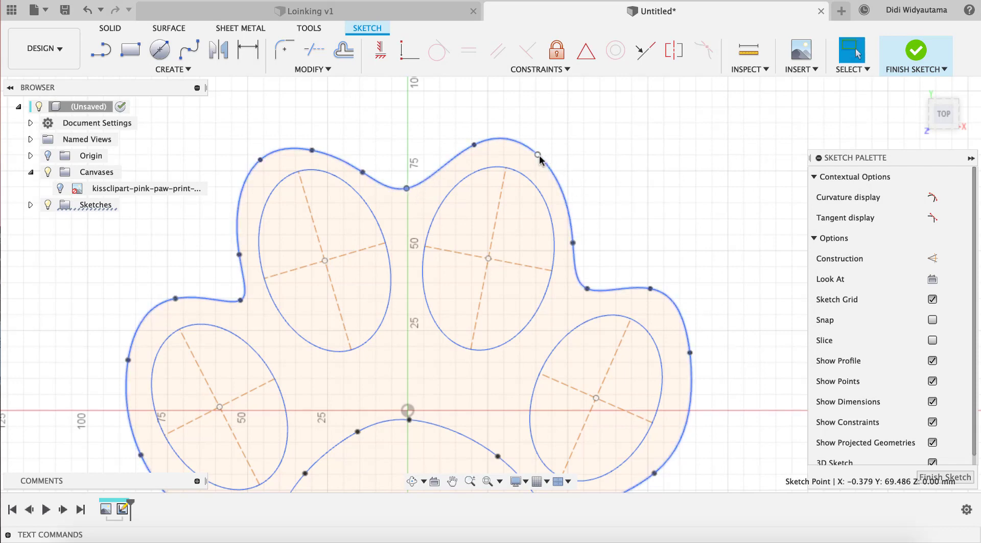
drag(540, 160, 545, 159)
scroll(636, 205, down, 2)
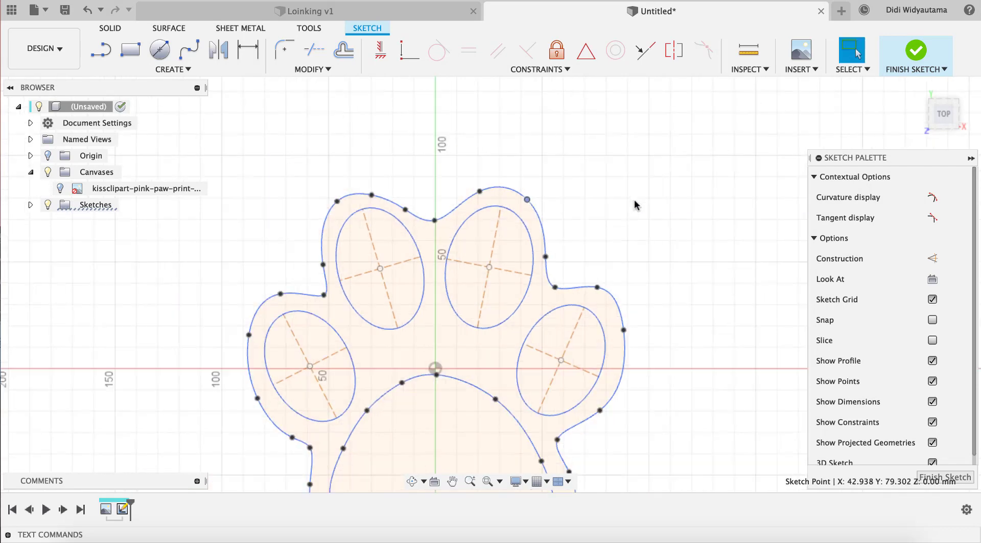
scroll(634, 205, down, 3)
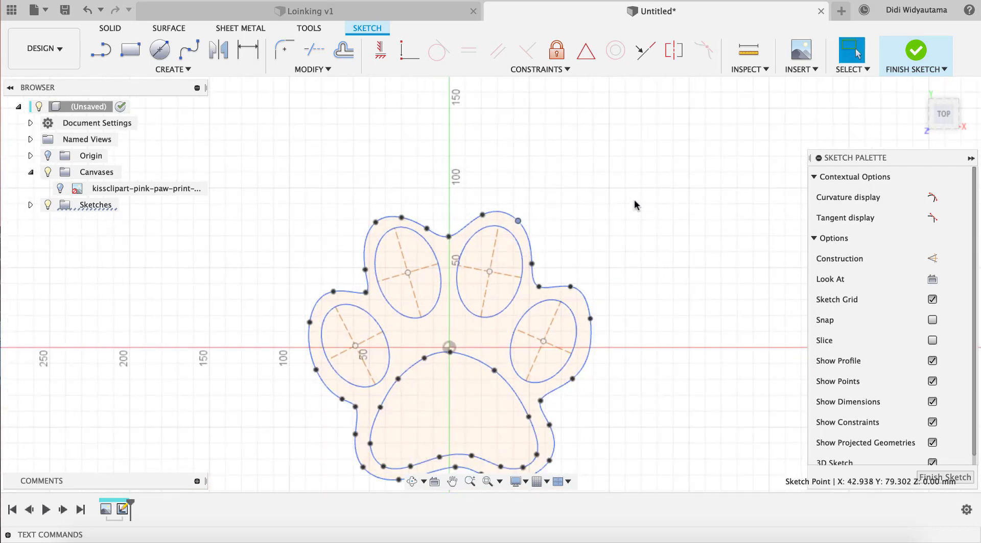
click(943, 476)
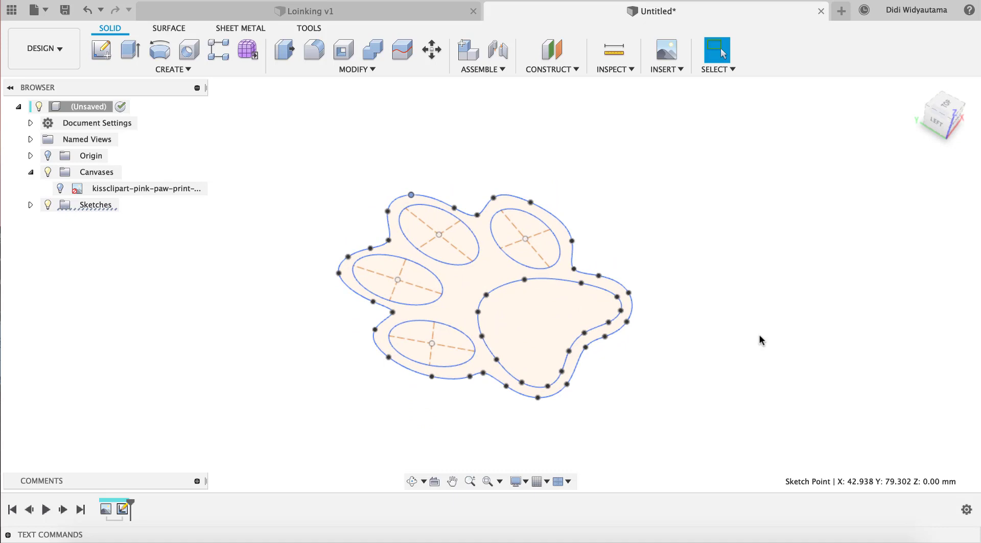
Extrude the four toes and main pad 25 mm with a 5° taper as solid bodies.
click(131, 51)
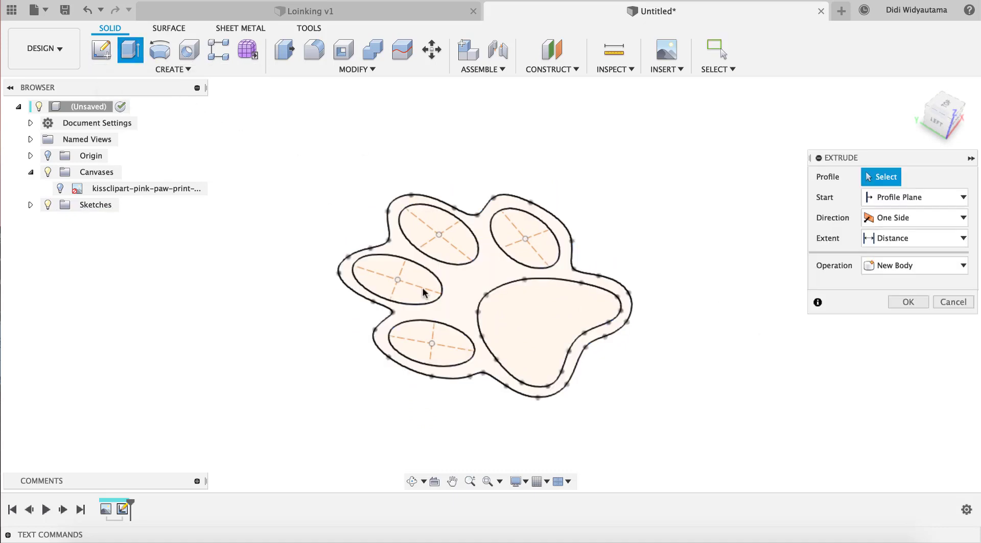
click(447, 352)
click(519, 344)
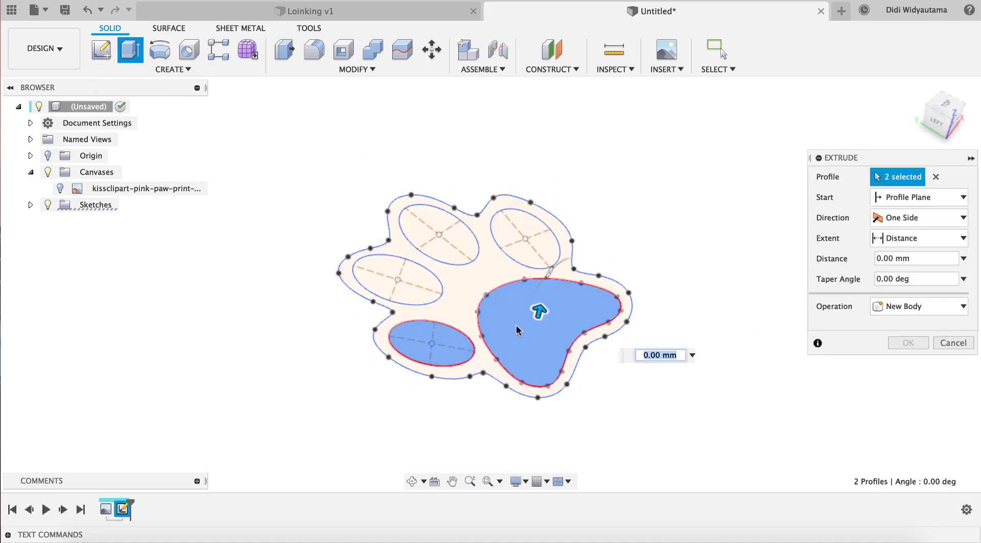
click(458, 255)
click(526, 240)
click(401, 275)
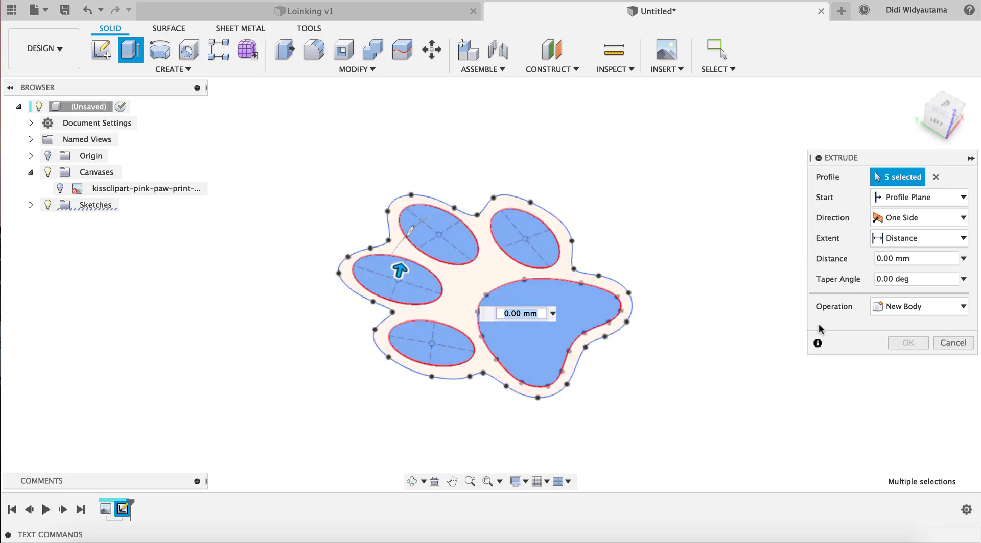
click(924, 258)
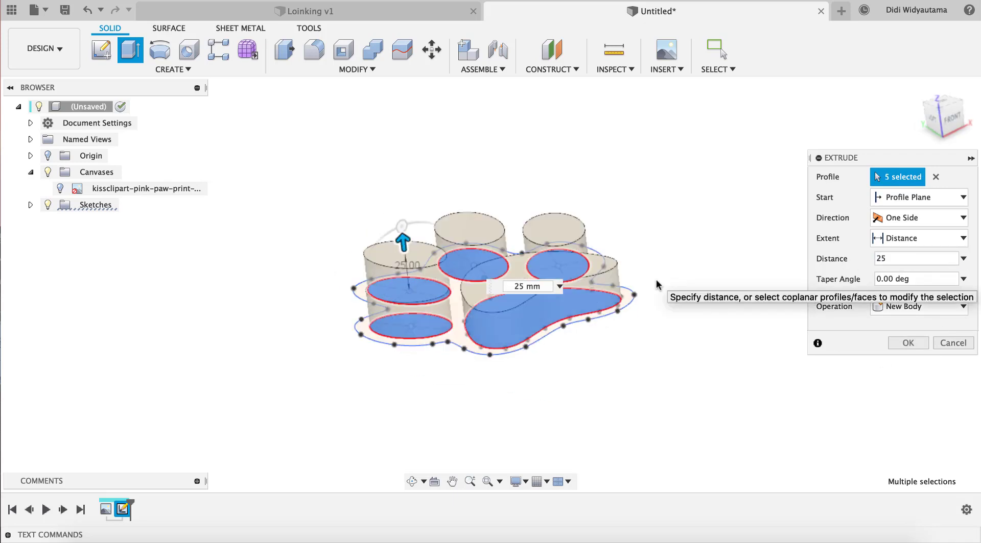
click(950, 279)
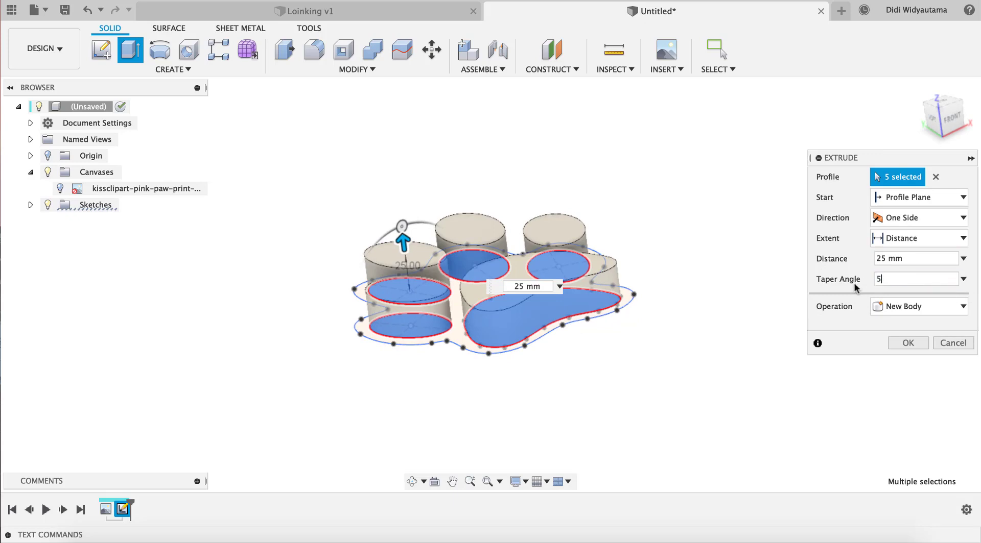
scroll(597, 271, up, 5)
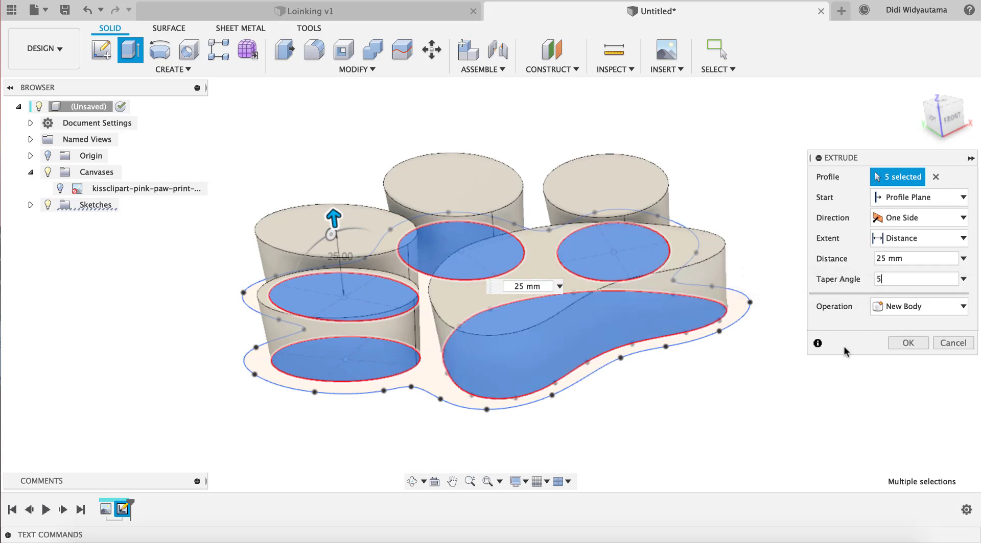
click(915, 343)
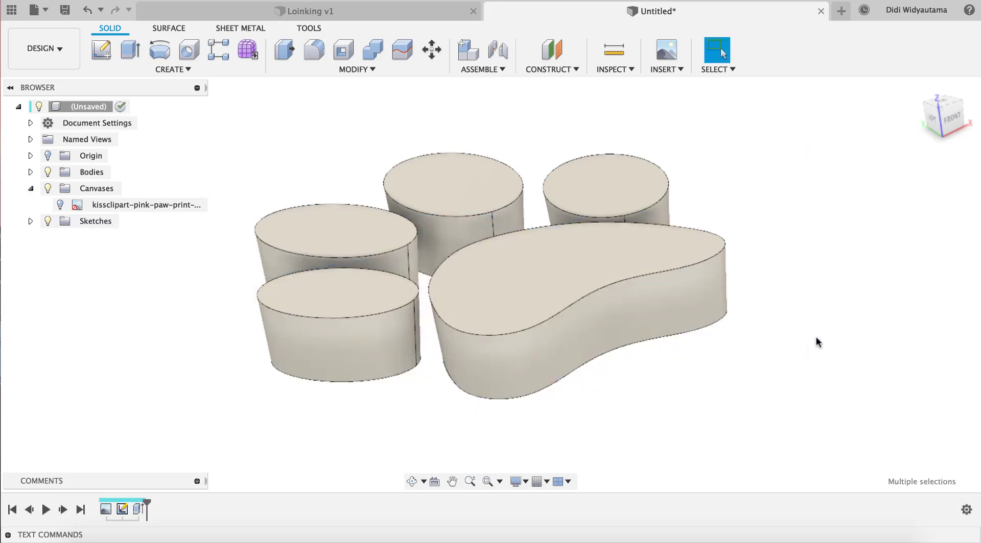
Make Sketch1 visible again in the Browser's Sketches folder.
click(31, 221)
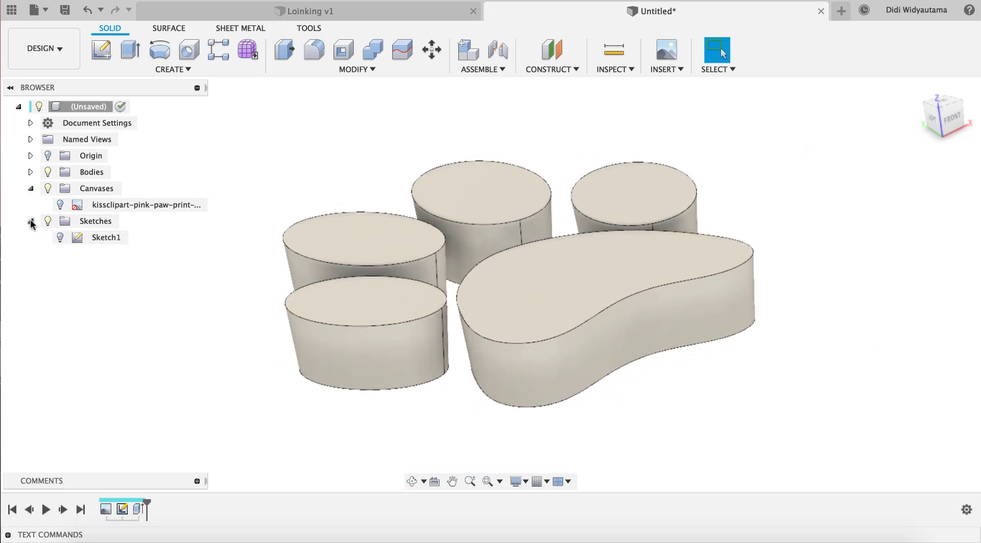
click(61, 238)
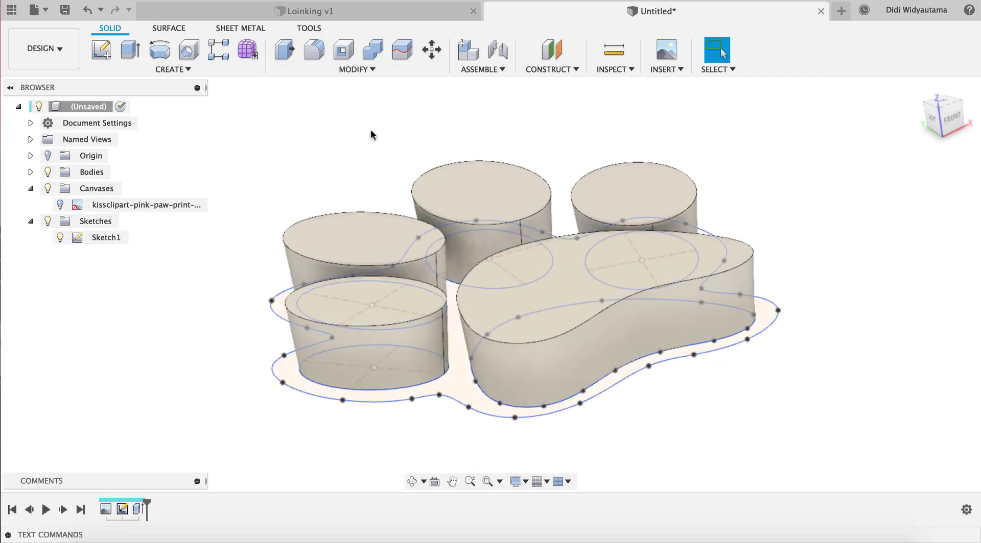
shift+middle_drag(368, 133, 368, 135)
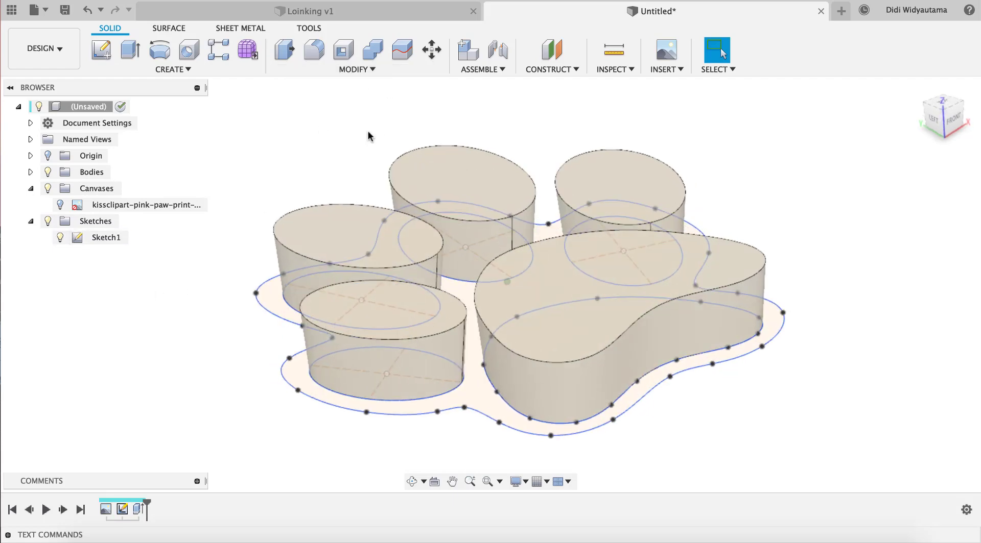
Fillet the bottom edges of the four toes and the main pad with a 10 mm radius.
click(313, 50)
shift+middle_drag(350, 225, 350, 229)
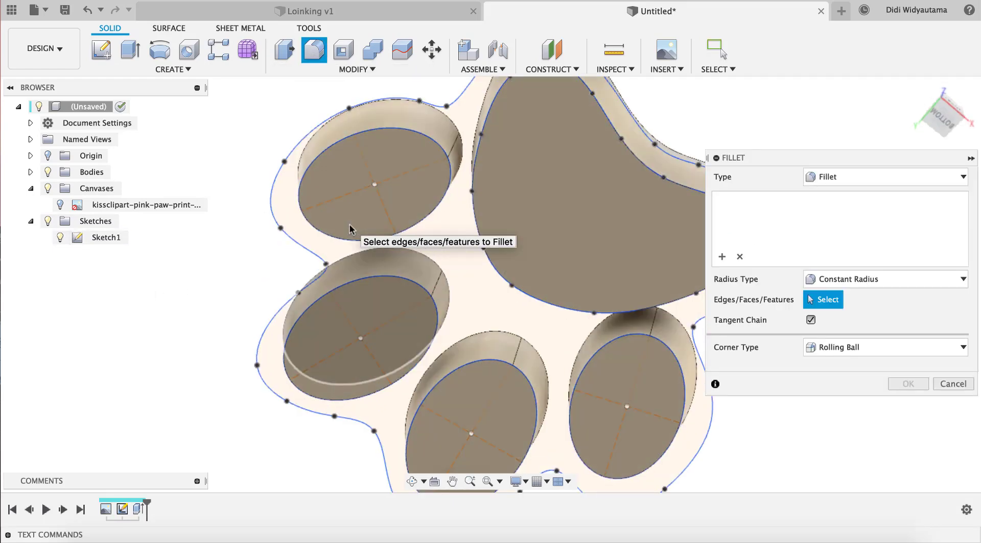
click(376, 276)
click(412, 233)
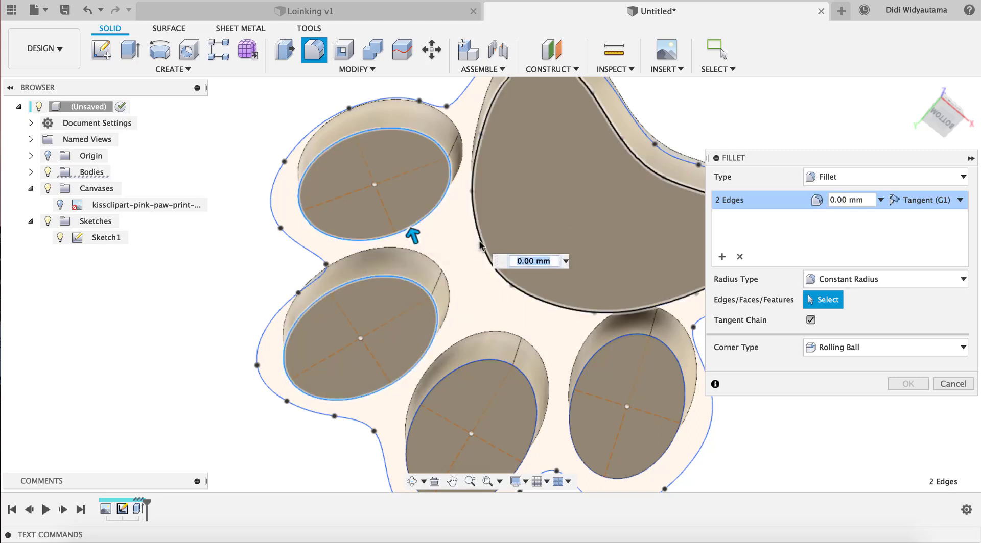
click(479, 250)
click(502, 364)
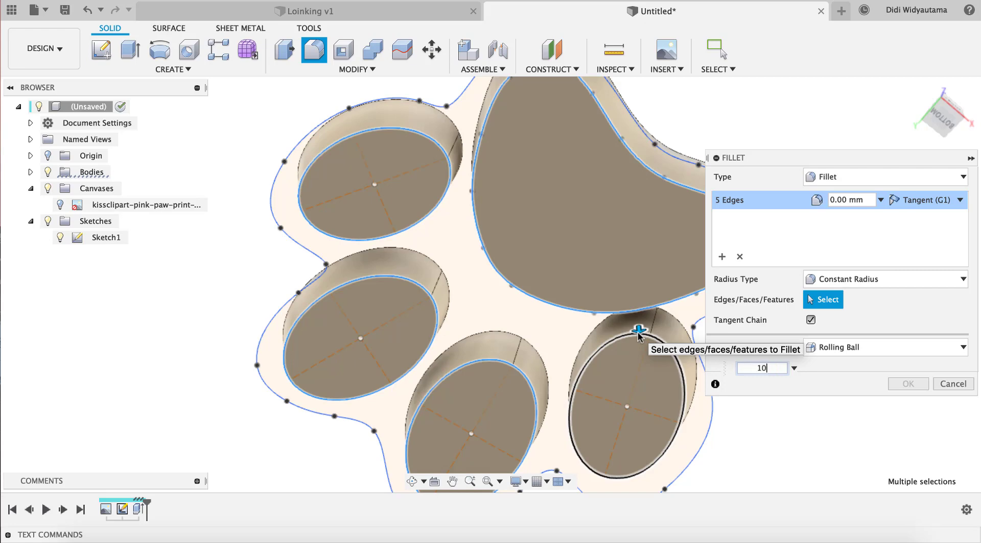
key(Return)
key(F6)
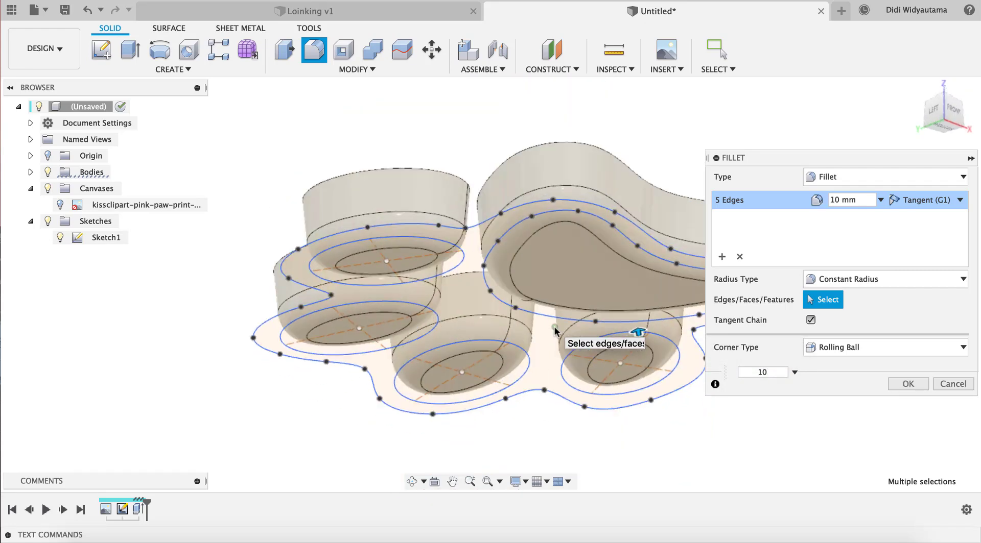
click(907, 384)
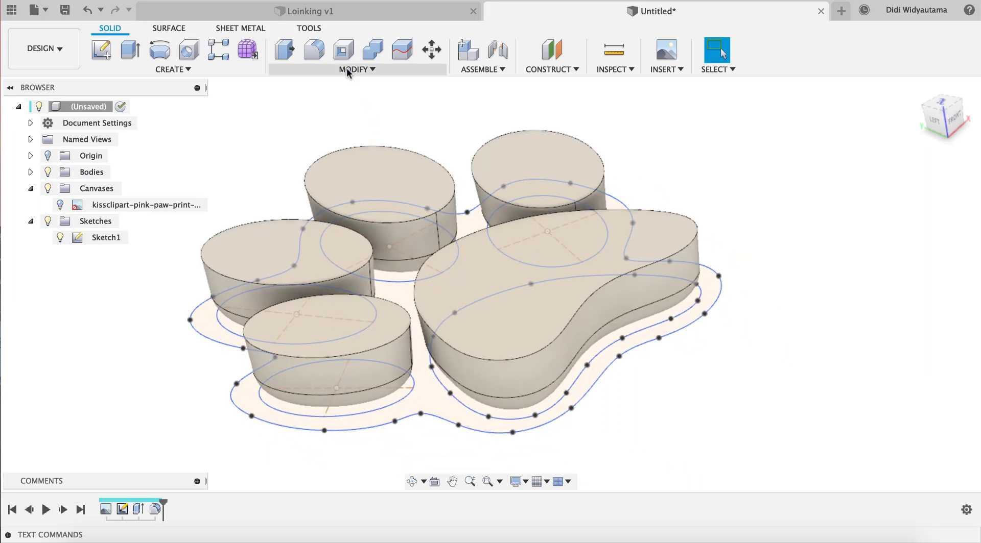
Shell the main pad and four toes 2 mm inward, removing their top faces.
click(343, 50)
click(499, 287)
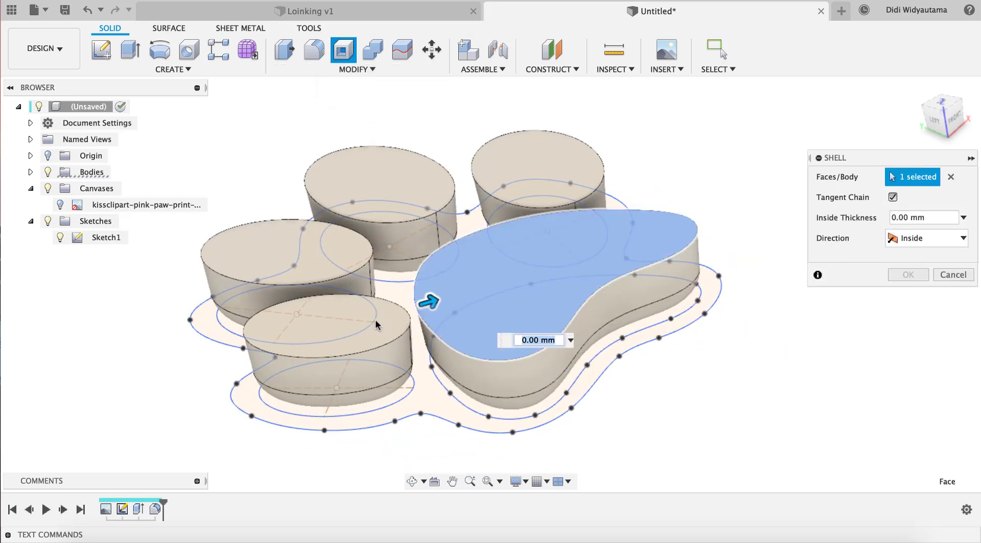
click(360, 309)
click(284, 251)
click(428, 186)
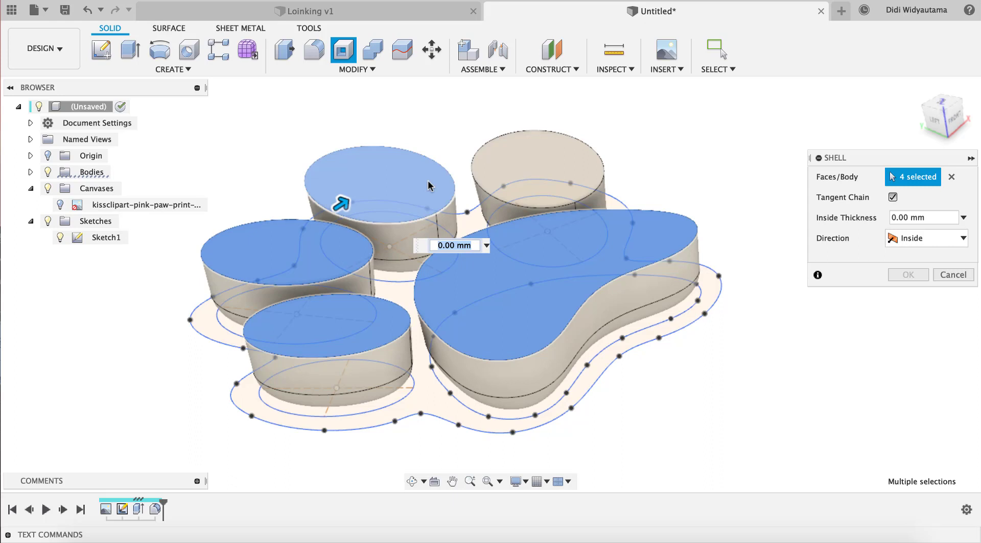
click(539, 166)
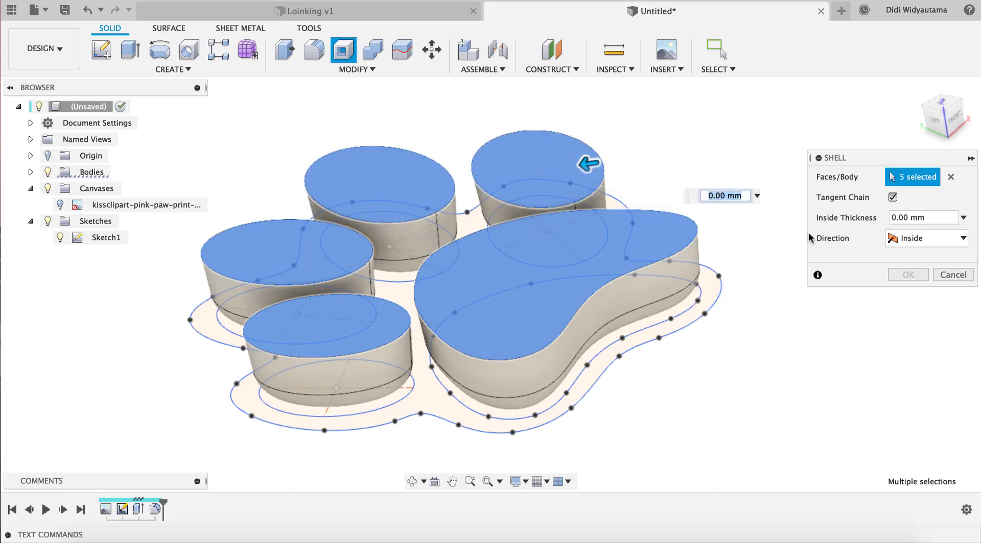
click(943, 221)
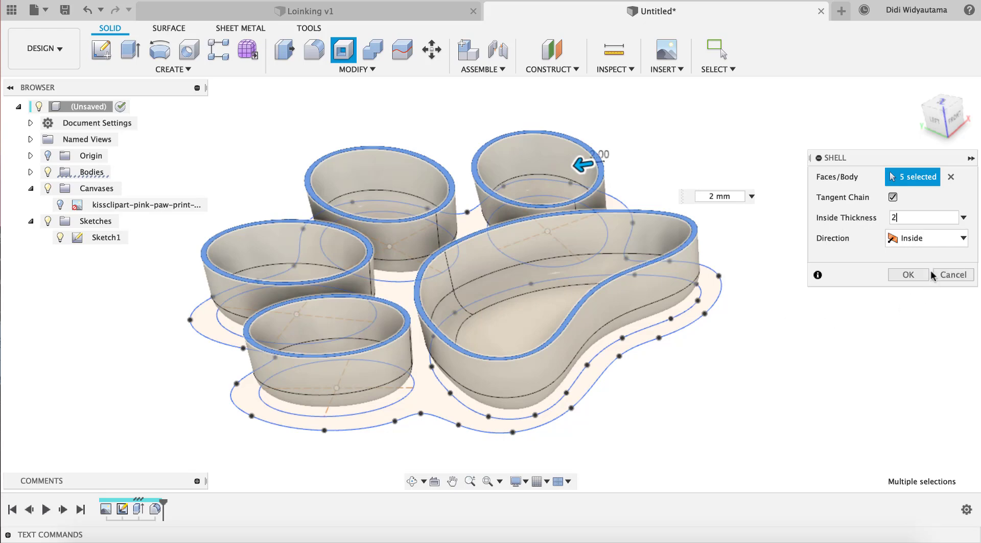
click(917, 276)
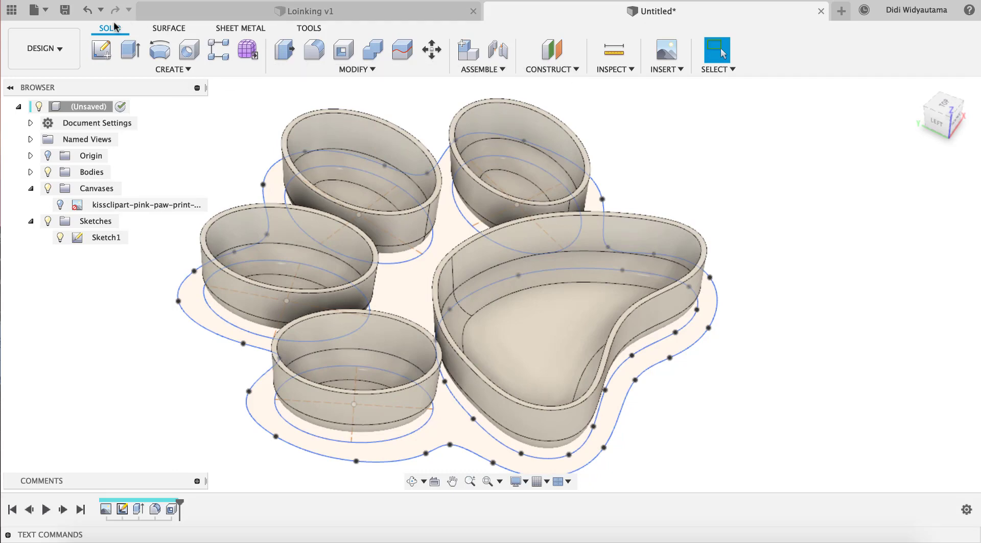
Sketch on the origin plane, projecting the paw outline and all five pad rims.
click(102, 49)
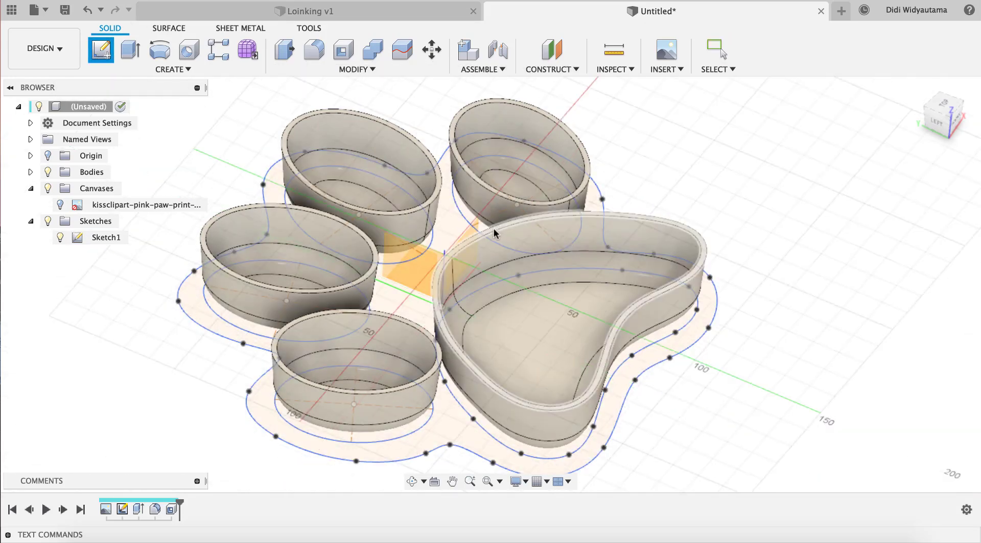
click(494, 237)
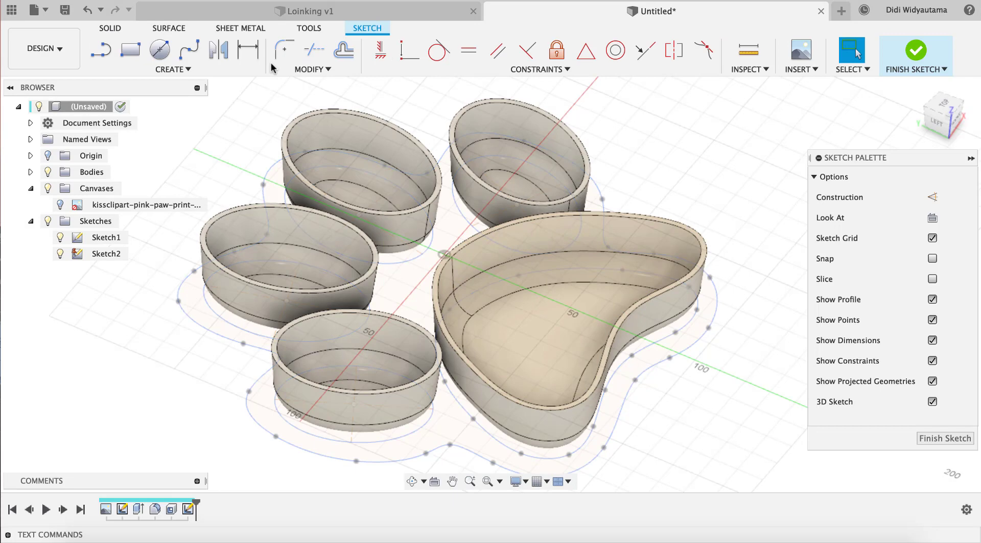
click(136, 66)
mouse_move(157, 301)
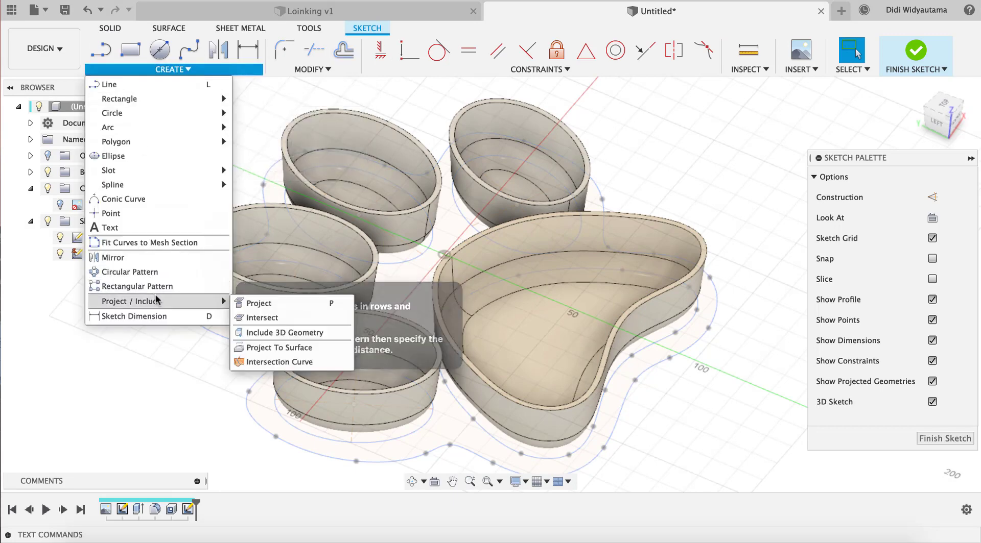
click(253, 304)
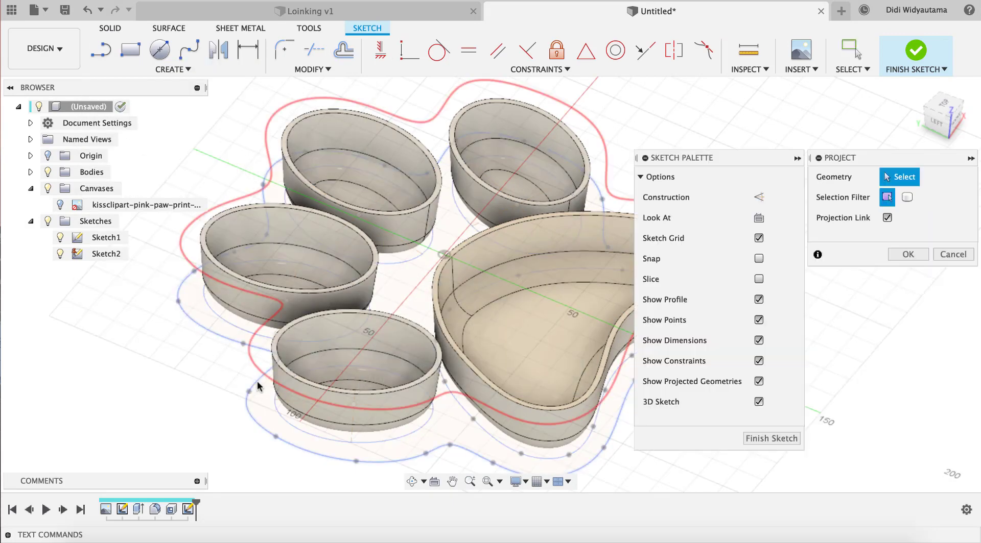
click(254, 386)
click(271, 363)
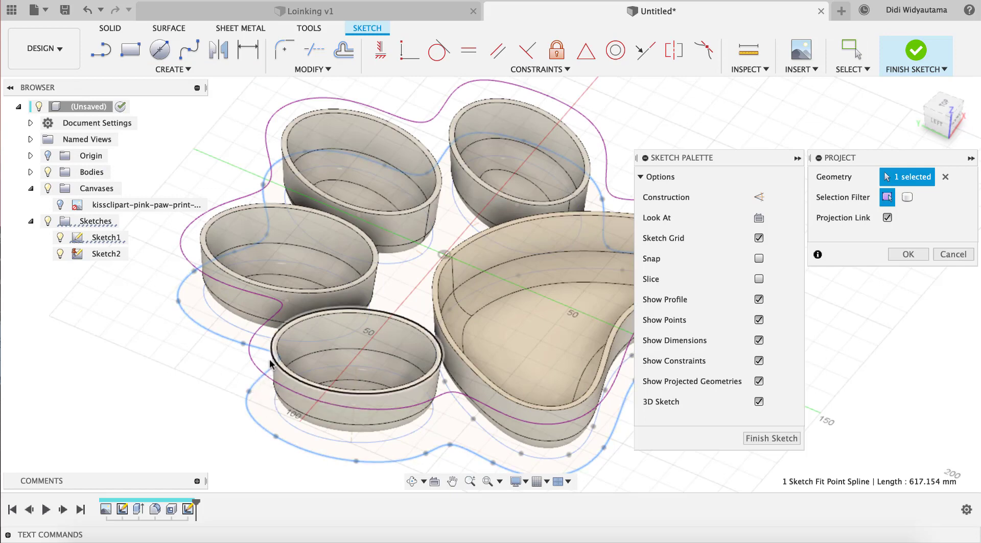
click(356, 222)
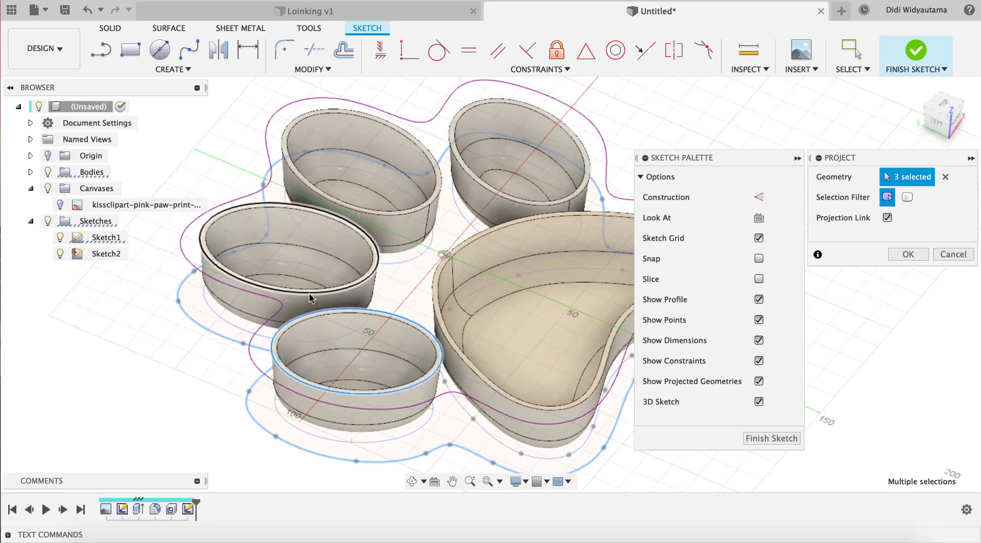
click(376, 213)
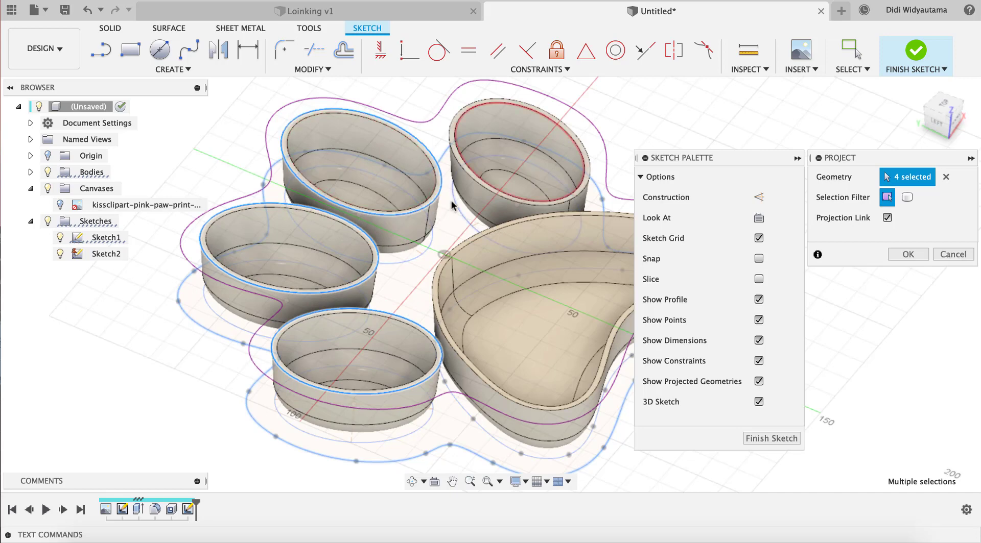
click(481, 190)
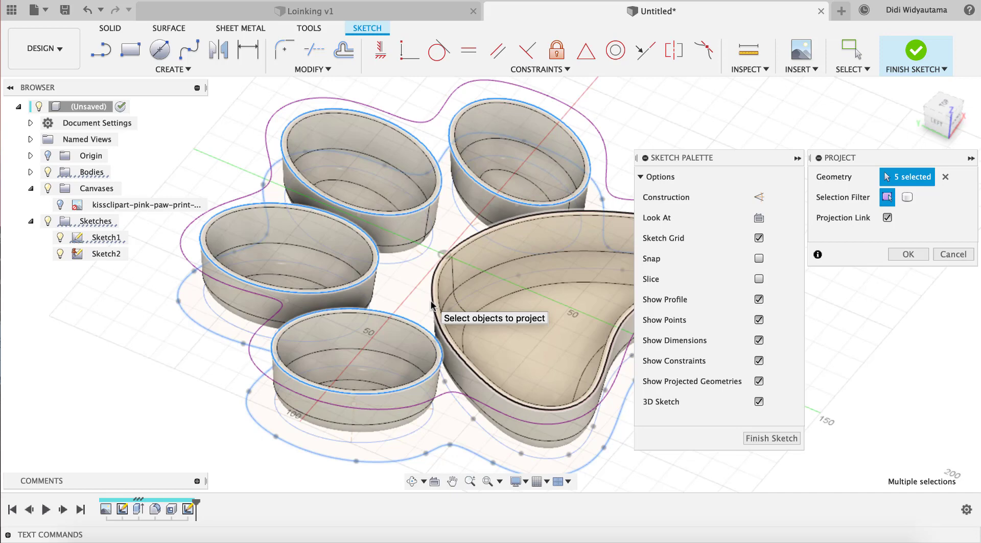
click(429, 350)
click(907, 255)
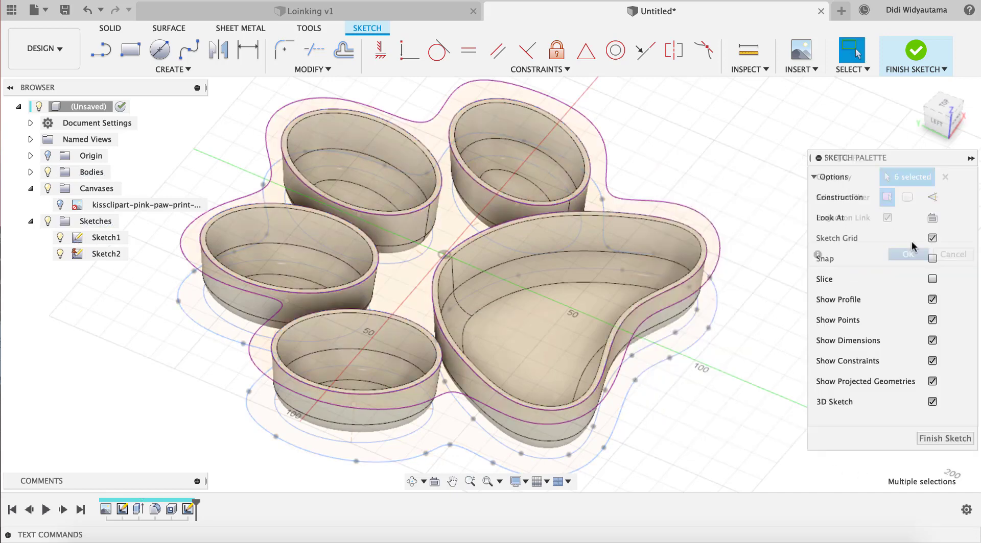
Finish the sketch and extrude the paw outline region -2 mm as a Join.
click(925, 440)
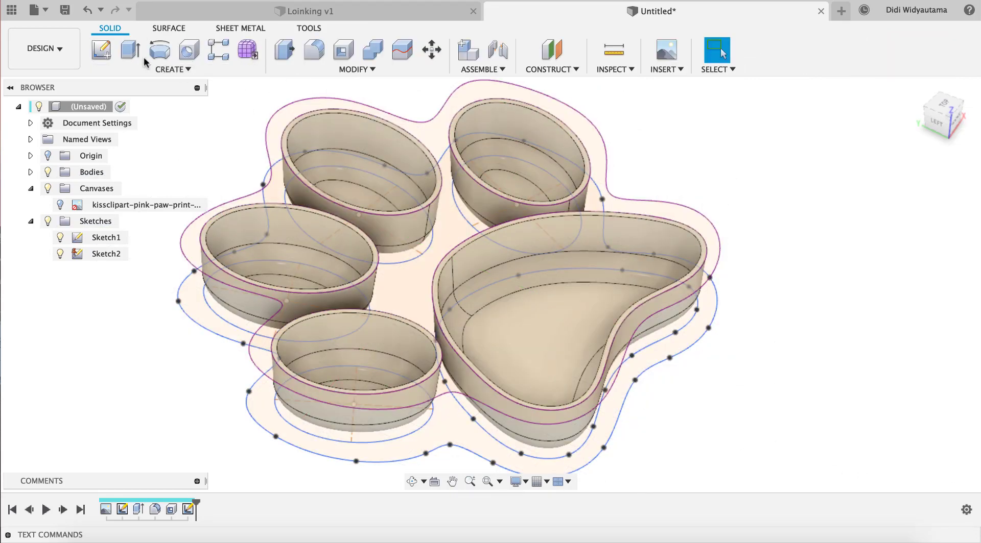
click(131, 51)
click(284, 178)
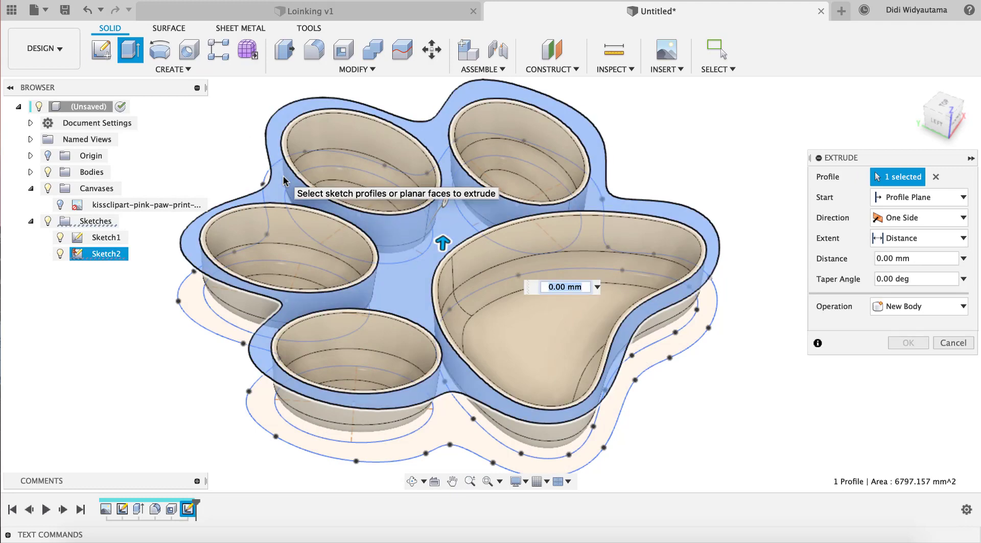
text(-2)
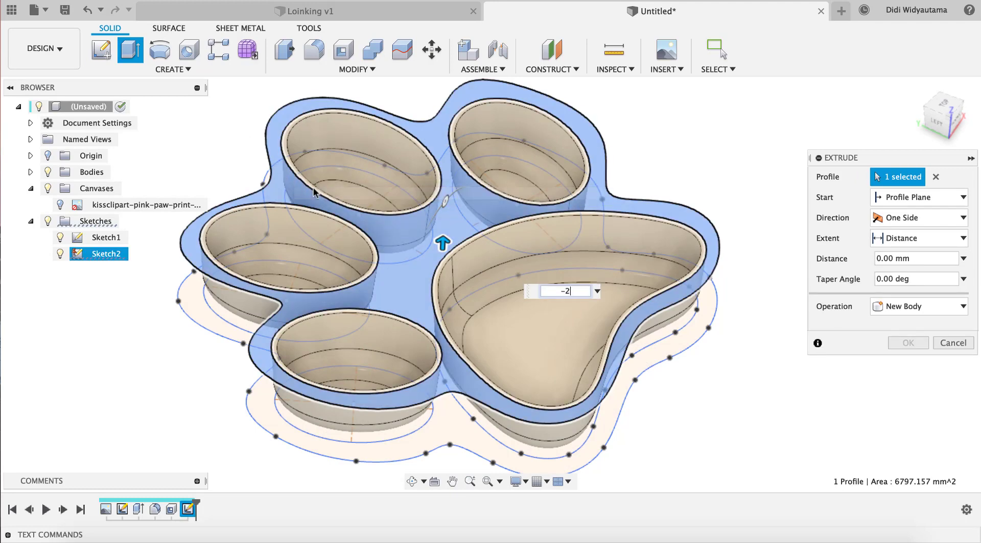
click(915, 307)
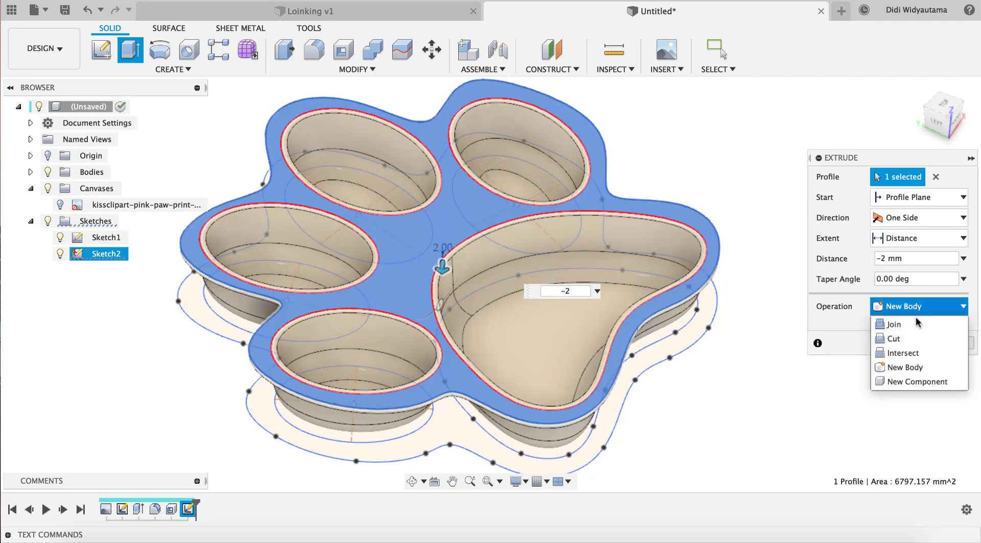
key(Return)
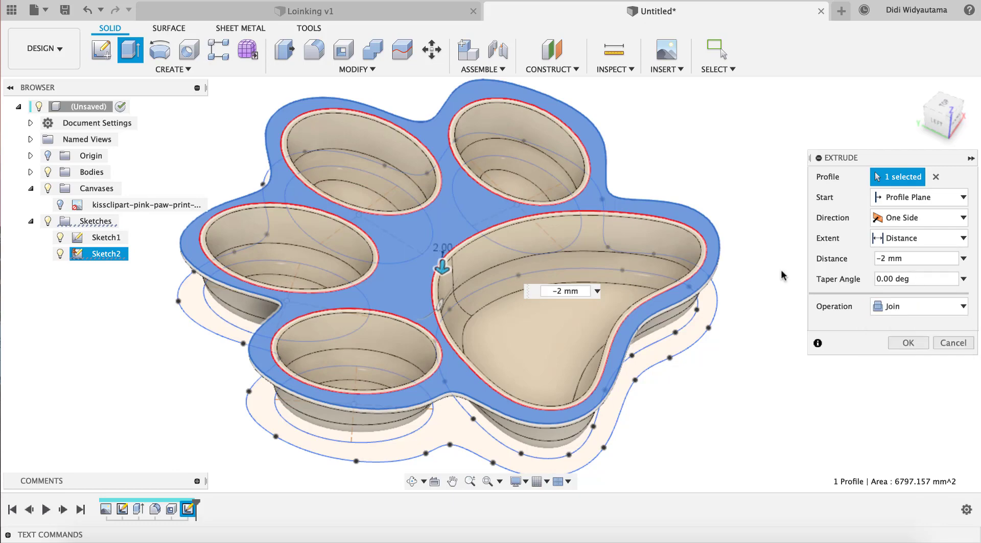
Give the extrusion a 5° taper angle and confirm it.
shift+scroll(661, 378, down, 10)
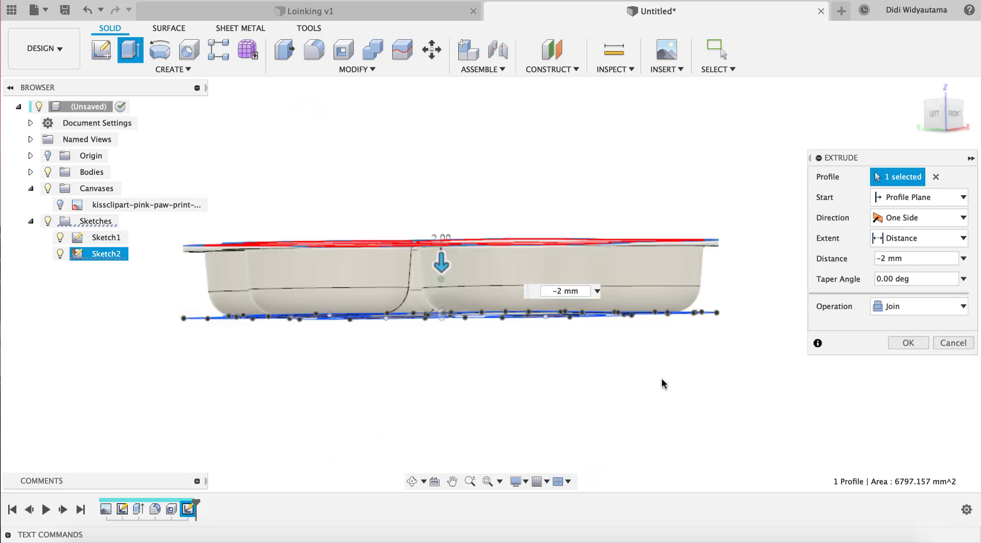
shift+scroll(661, 378, down, 5)
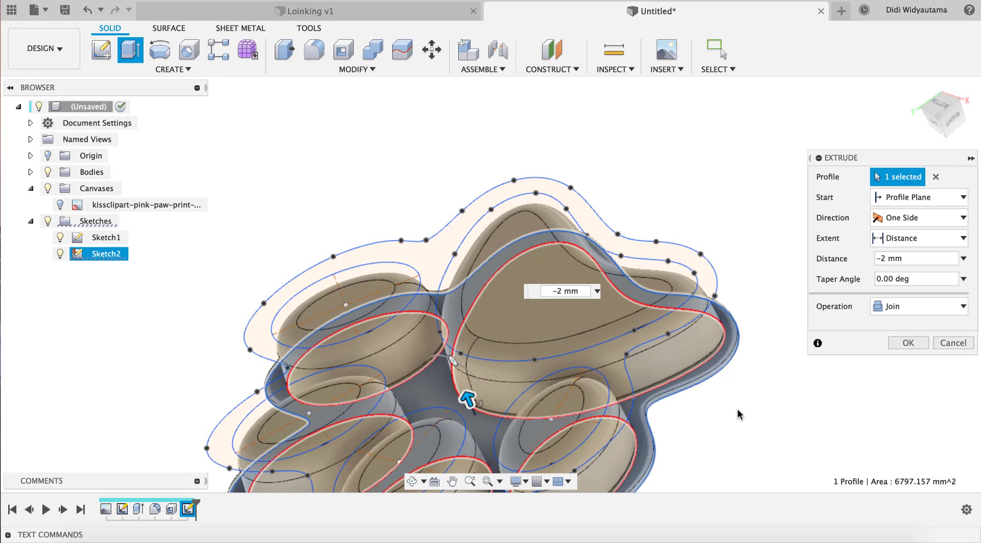
scroll(737, 414, right, 5)
scroll(636, 339, up, 5)
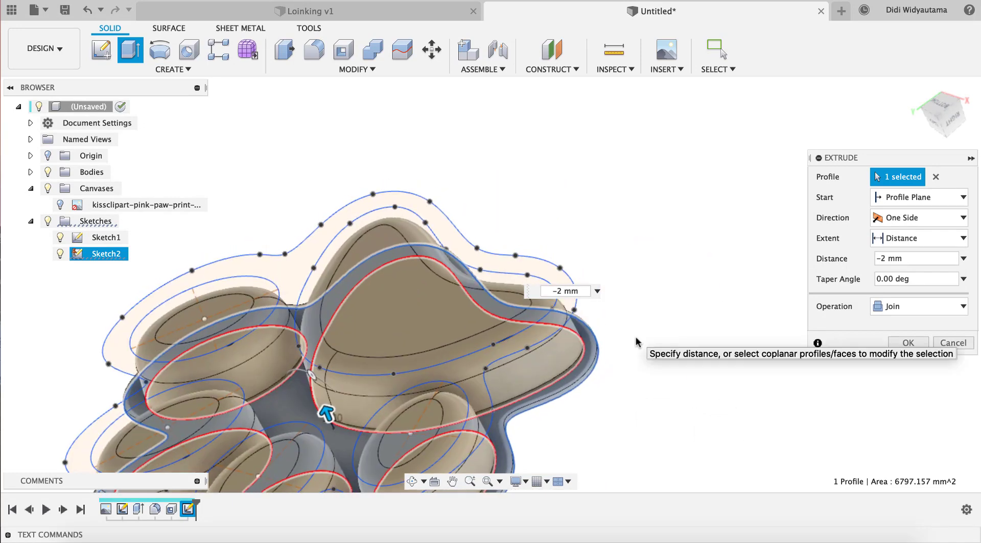
scroll(637, 342, up, 10)
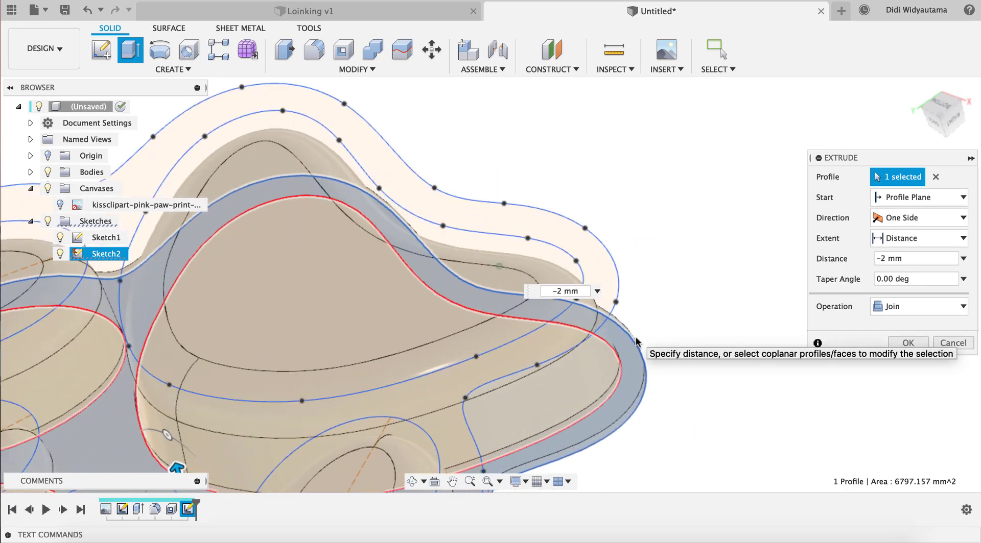
shift+scroll(747, 255, down, 10)
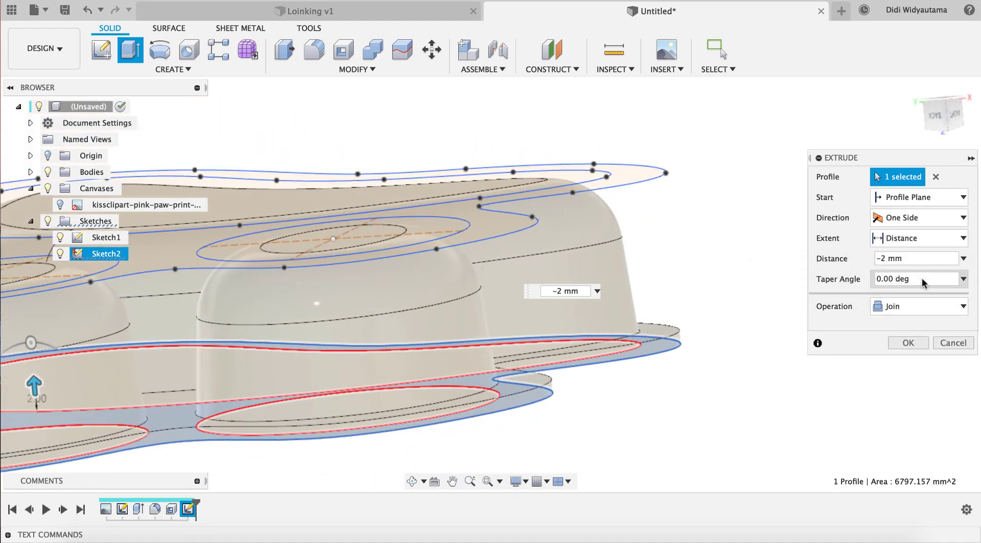
text(5)
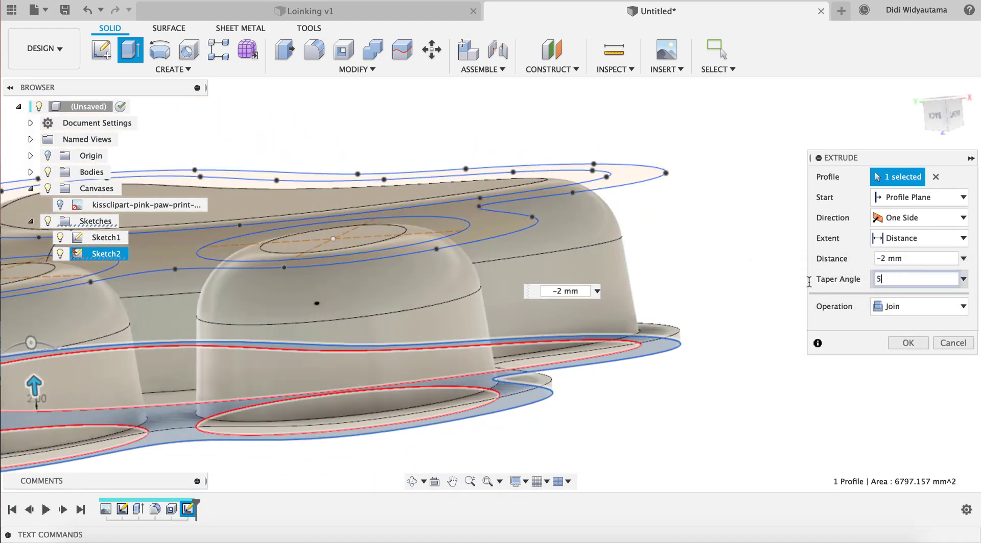
key(Return)
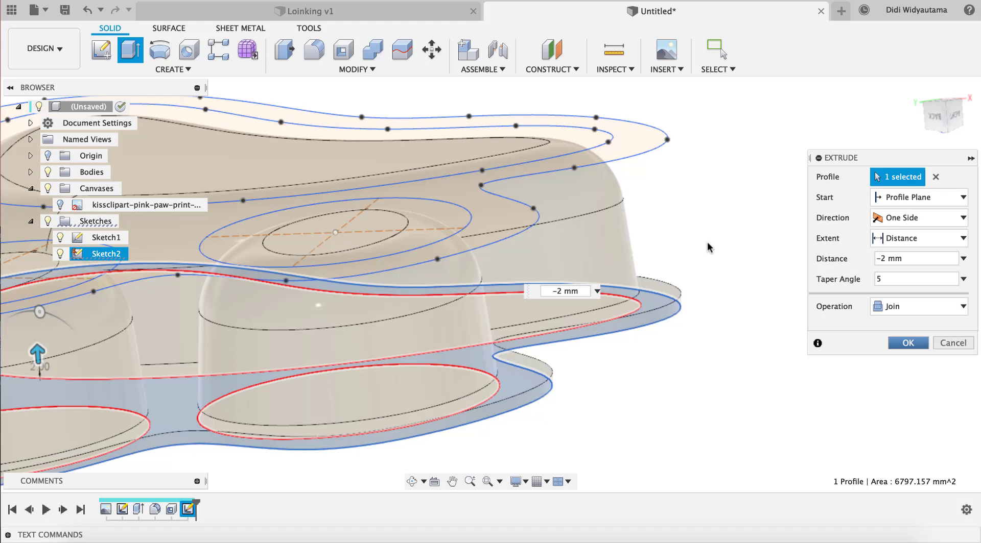
key(Return)
shift+middle_drag(707, 241, 749, 316)
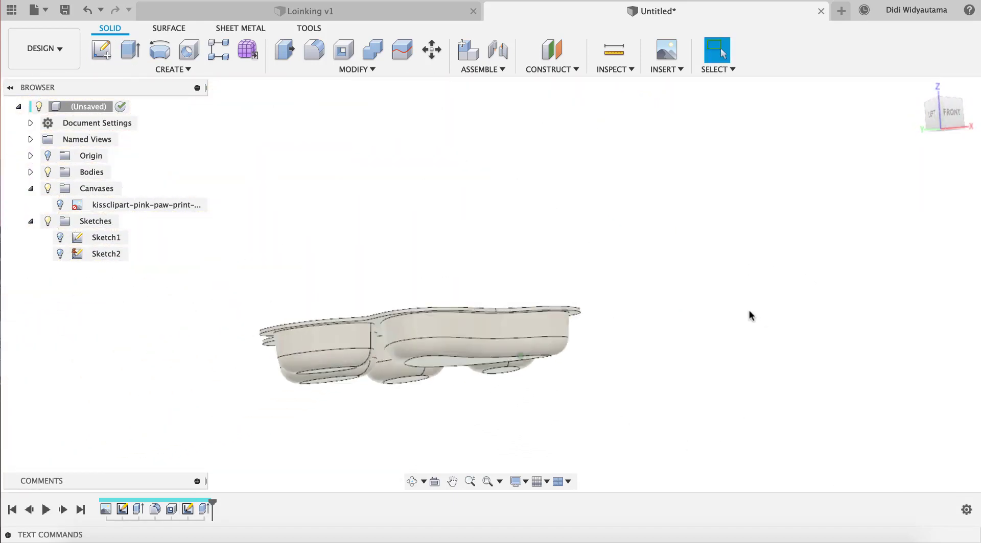
Fillet the rims where the five cups meet the flange with a 1 mm radius.
key(F6)
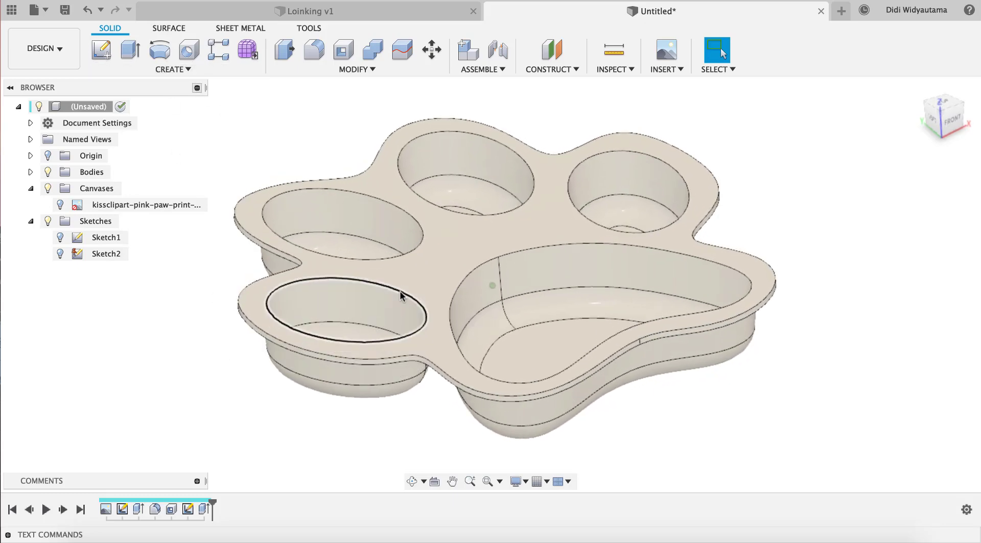
click(310, 52)
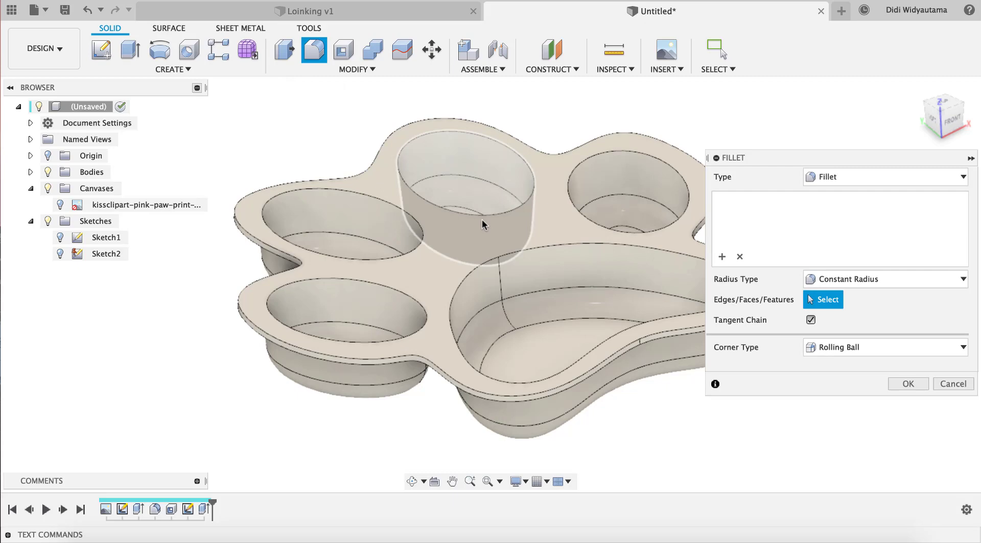
click(486, 259)
click(424, 238)
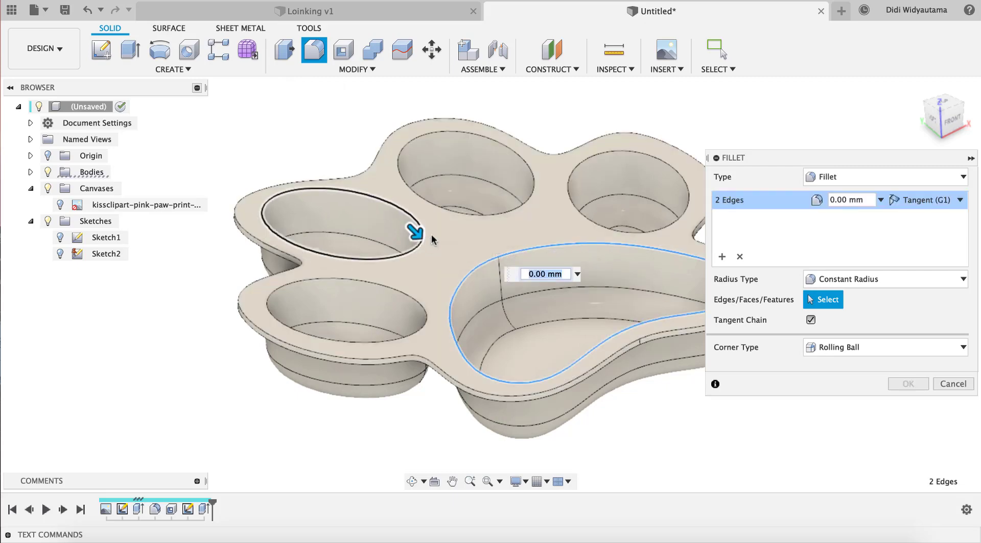
click(465, 213)
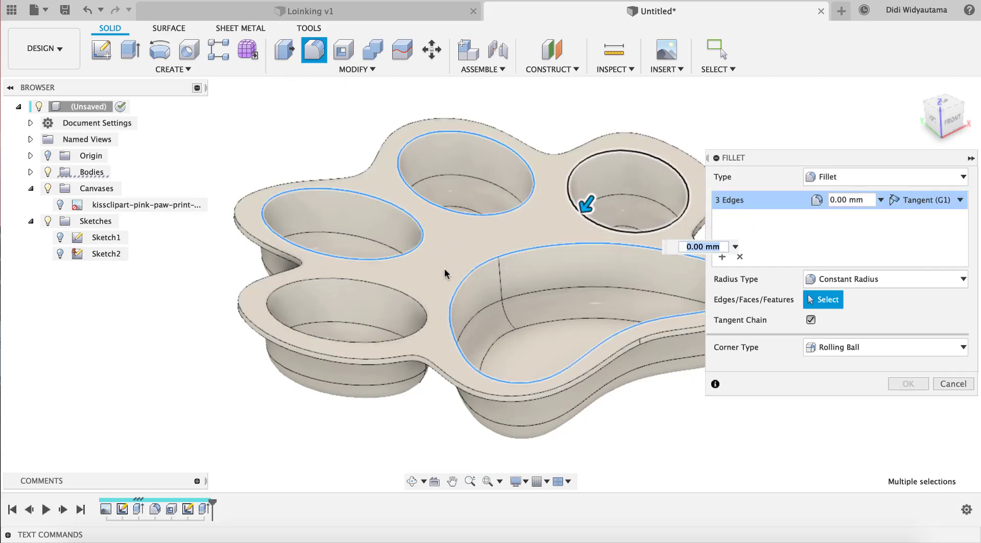
click(411, 297)
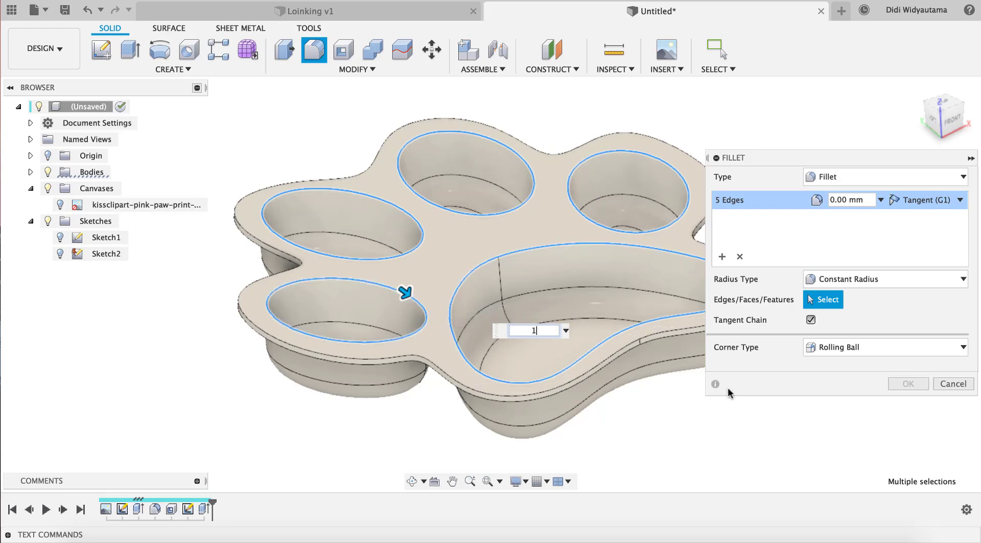
text(1)
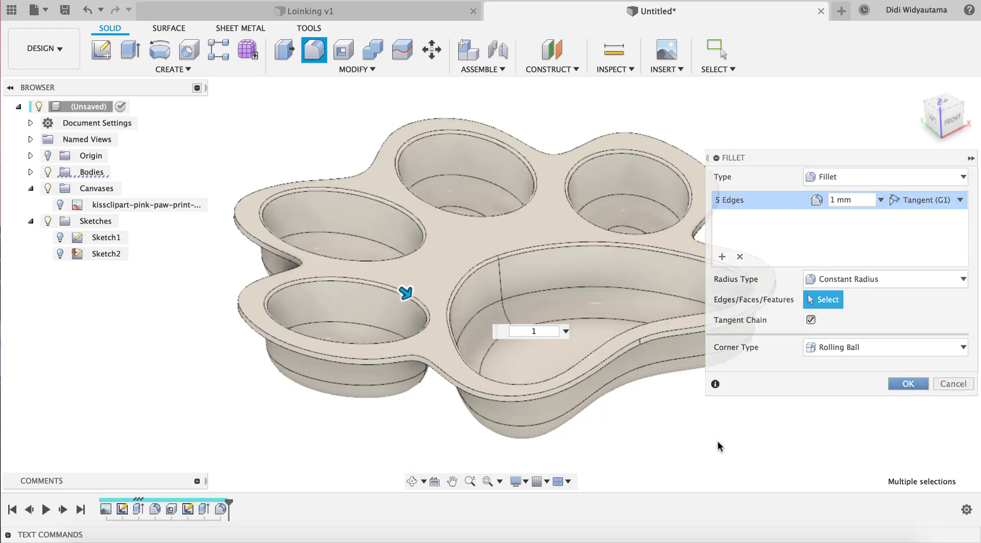
key(Return)
shift+middle_drag(722, 440, 369, 51)
Fillet the five cups' underside rim edges with a 3 mm radius.
click(324, 54)
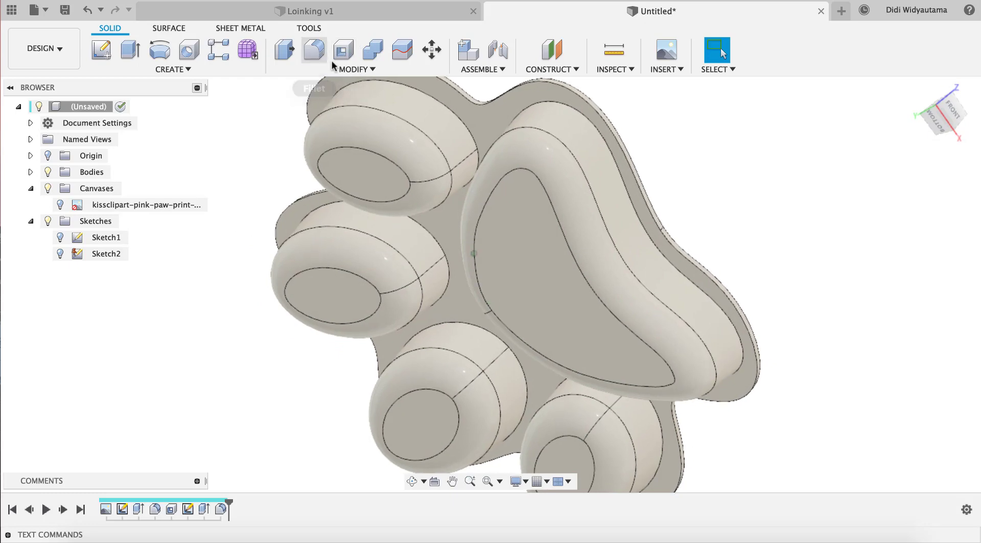
click(447, 113)
click(539, 115)
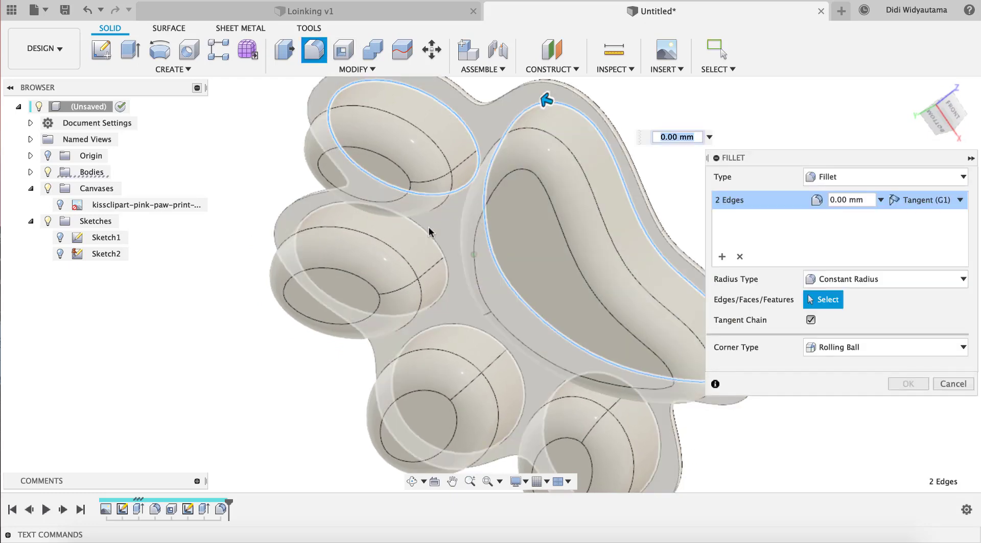
click(445, 294)
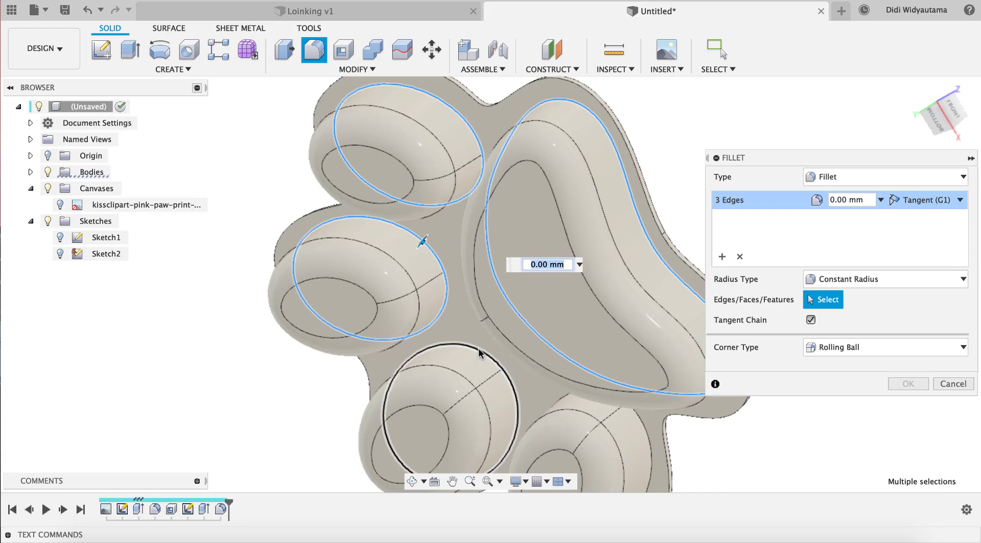
click(486, 352)
click(645, 438)
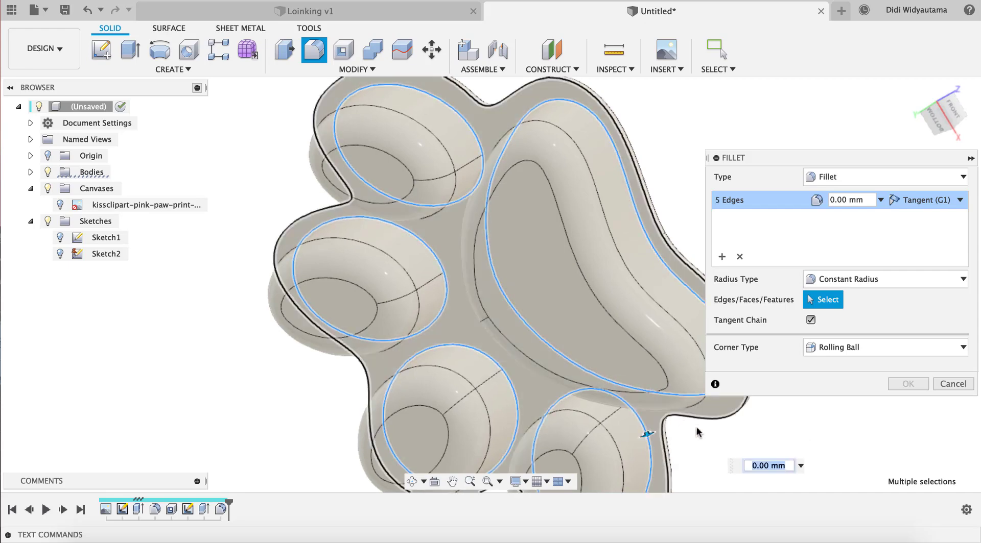
shift+middle_drag(644, 438, 893, 179)
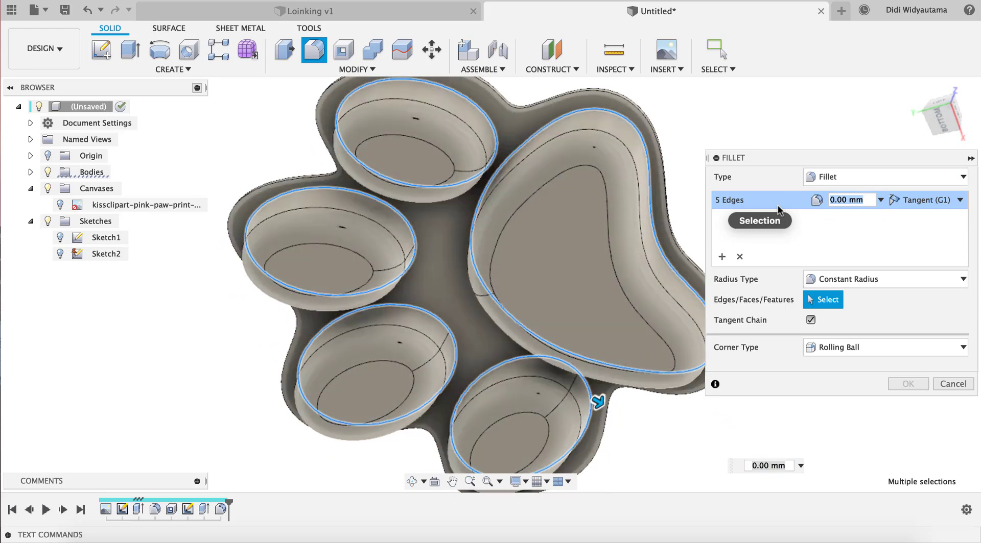
text(3)
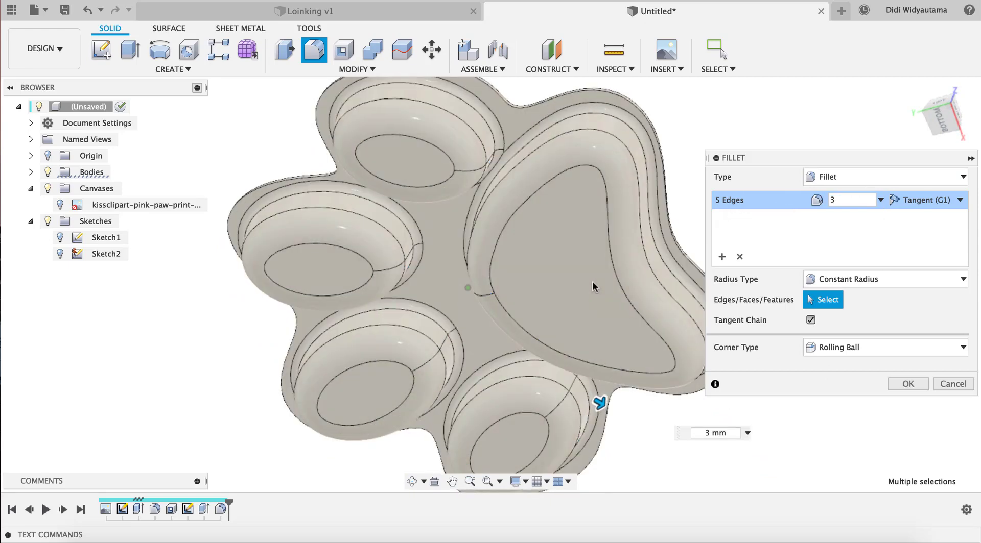
click(905, 384)
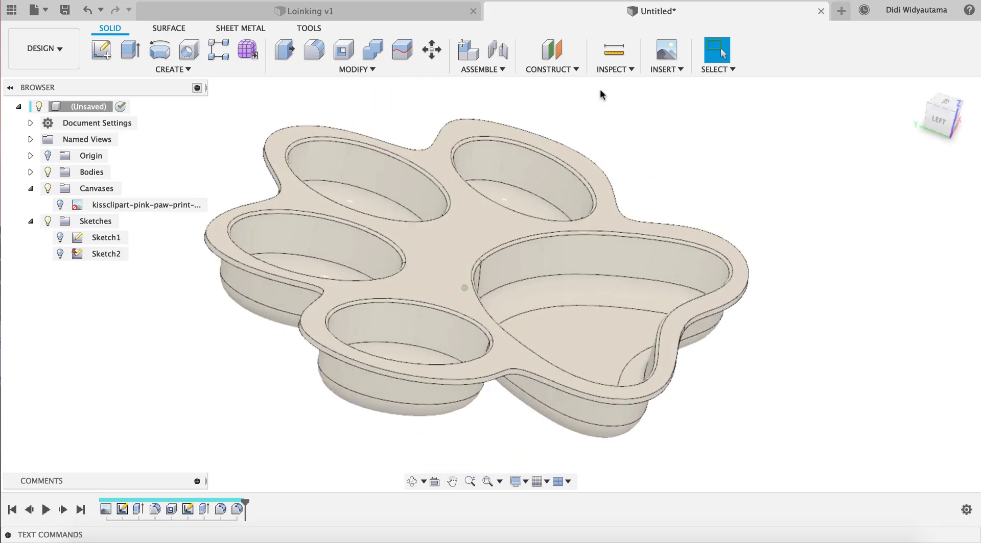
Run a 1 mm pipe along the paw outline edge, joined to the tray body.
click(179, 69)
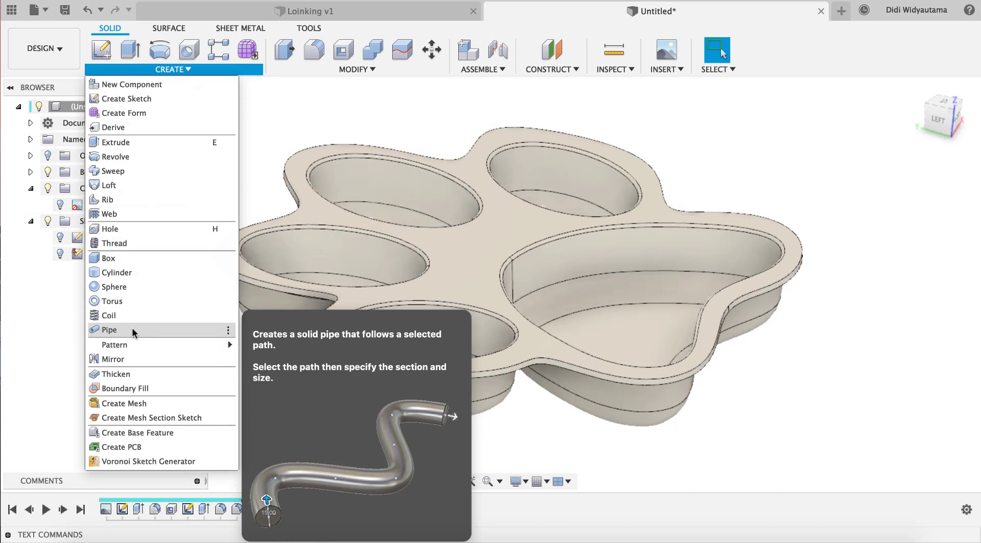
click(132, 329)
click(215, 260)
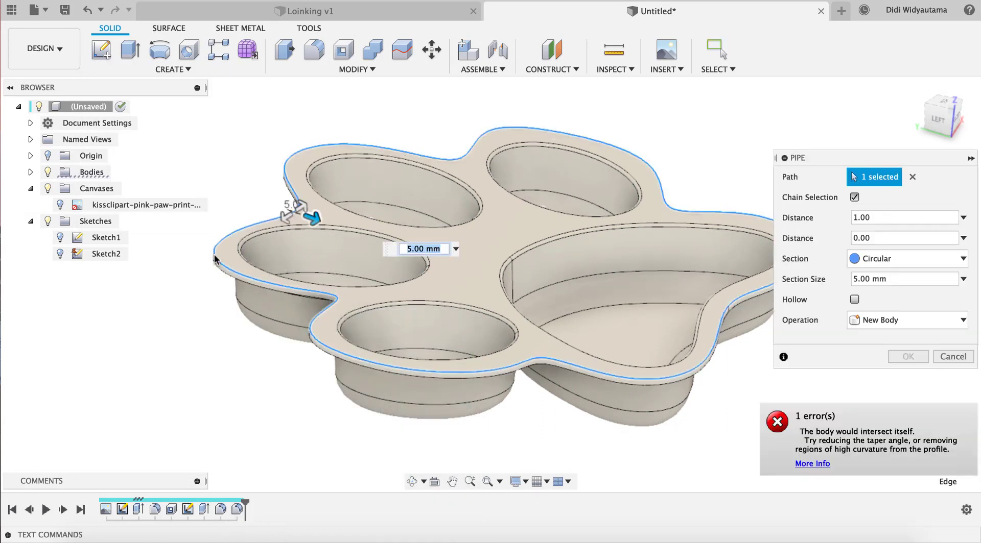
drag(910, 278, 811, 279)
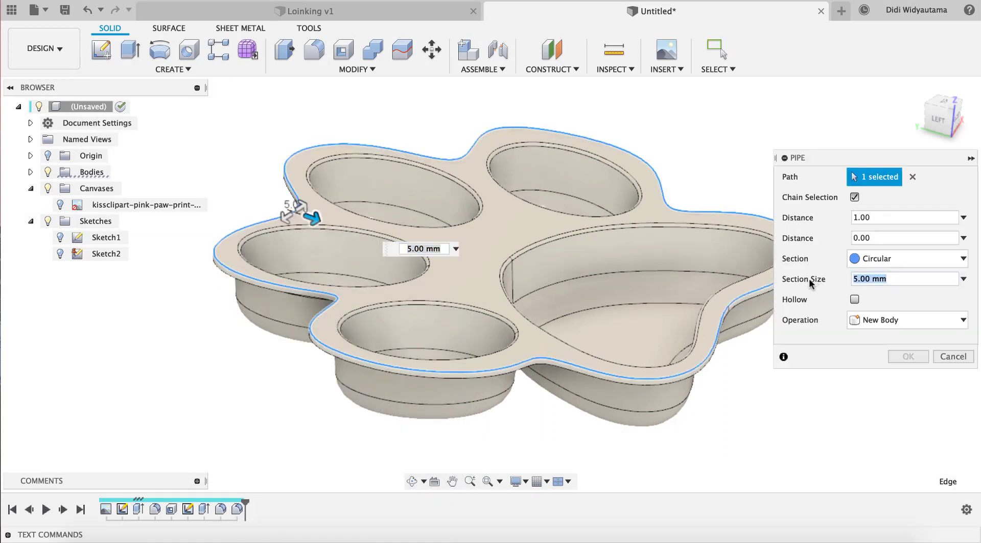
text(1)
click(932, 325)
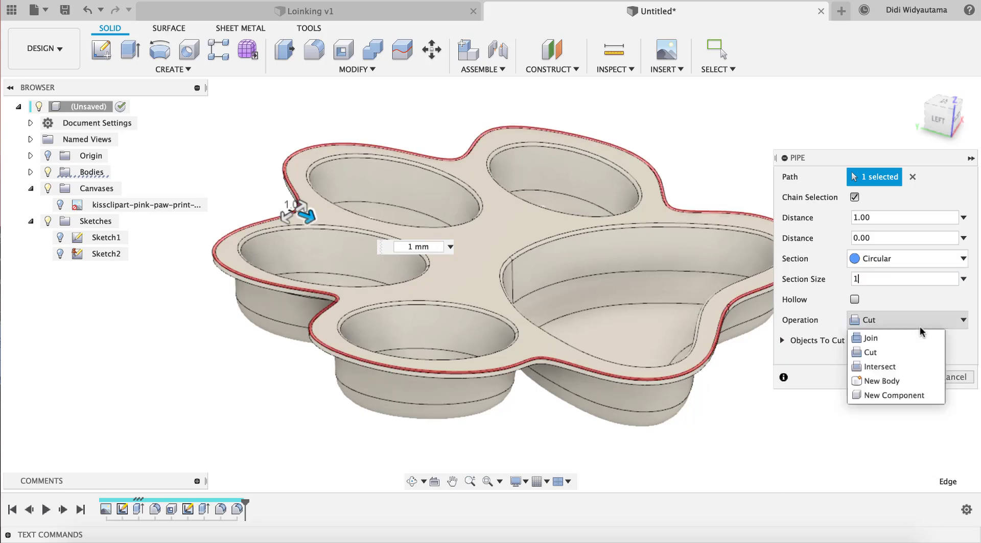
click(878, 341)
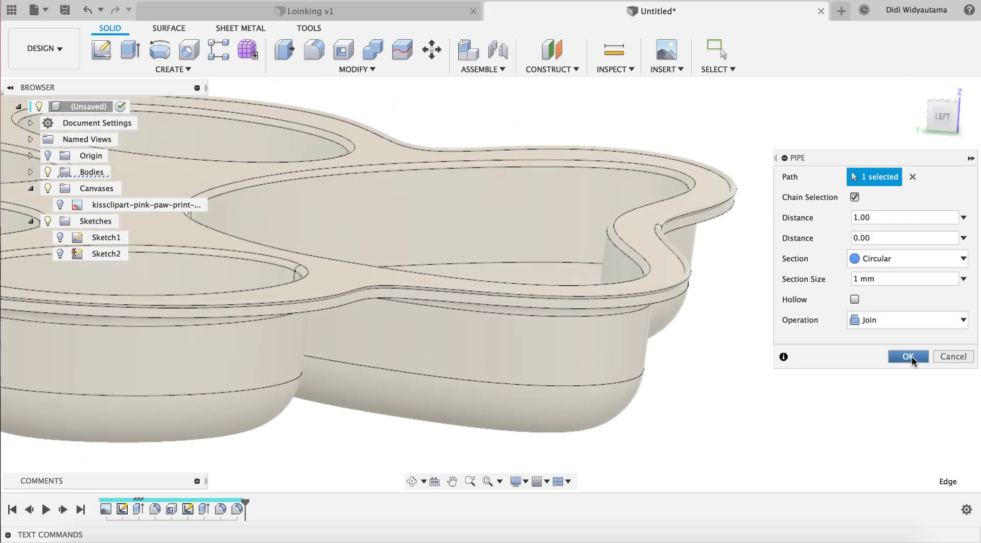
click(908, 356)
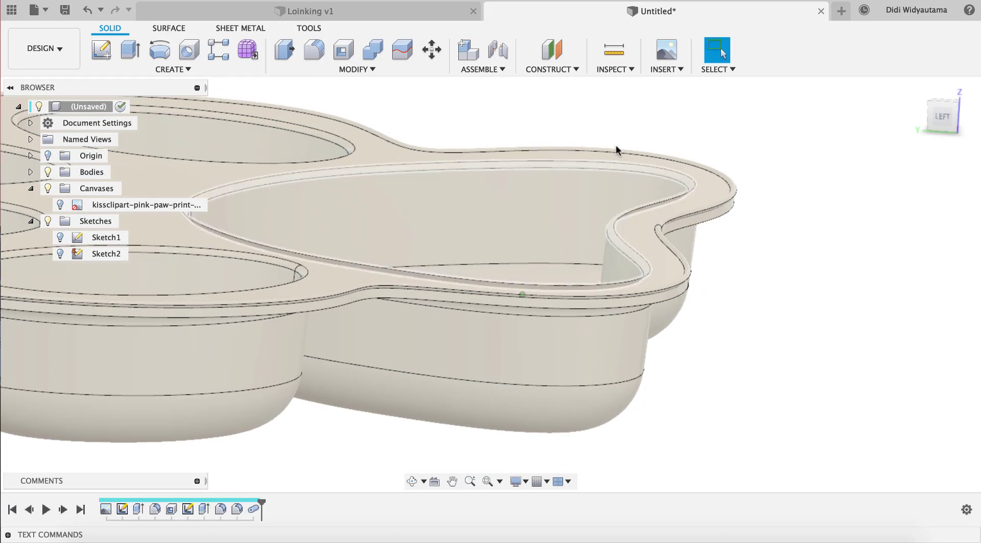
Round the paw flange's outer rim edge with a 0.5 mm fillet.
click(305, 56)
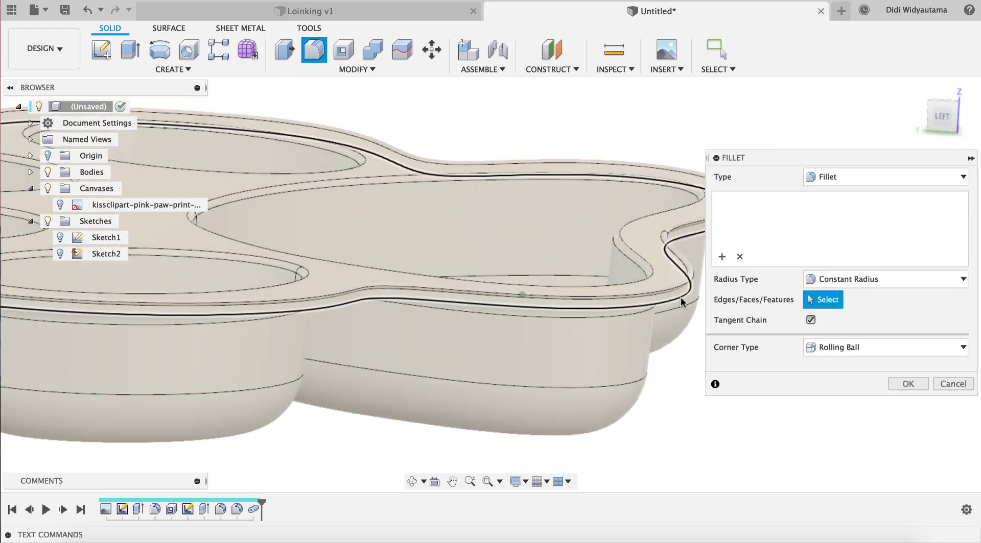
click(669, 312)
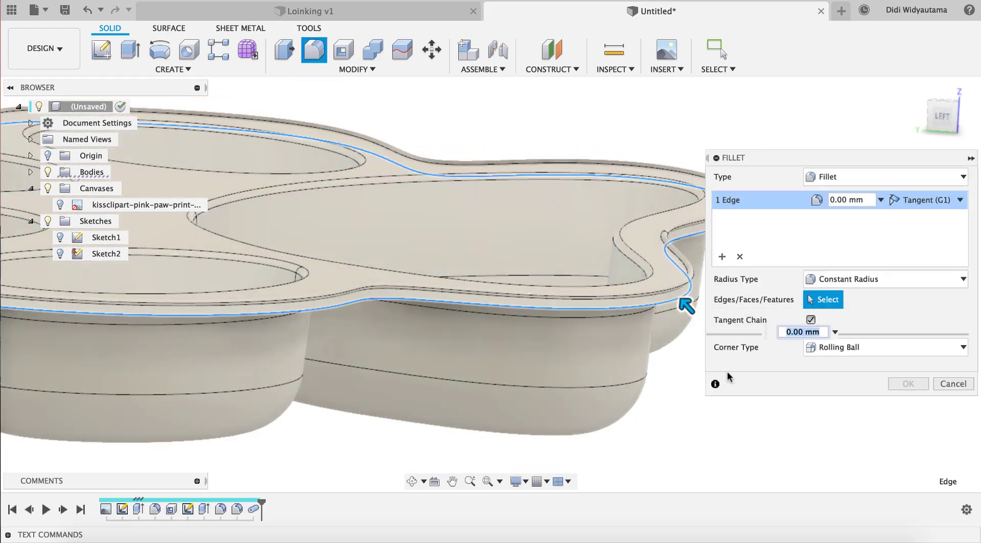
text(.5)
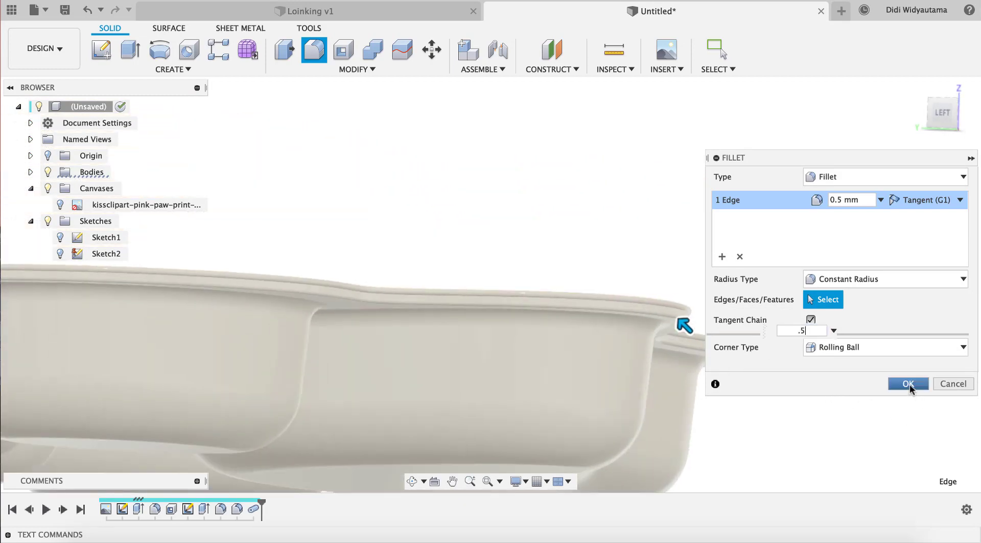
click(908, 384)
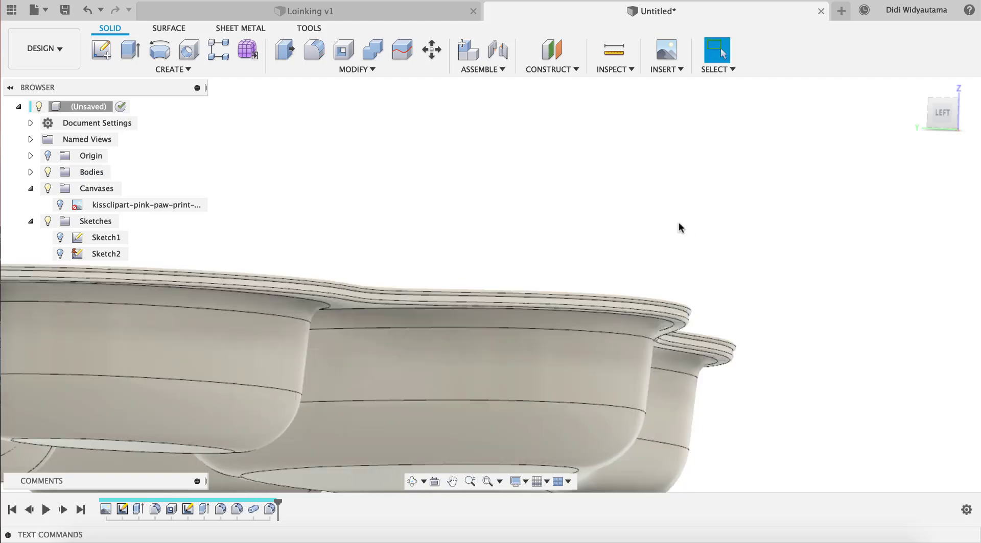
key(F6)
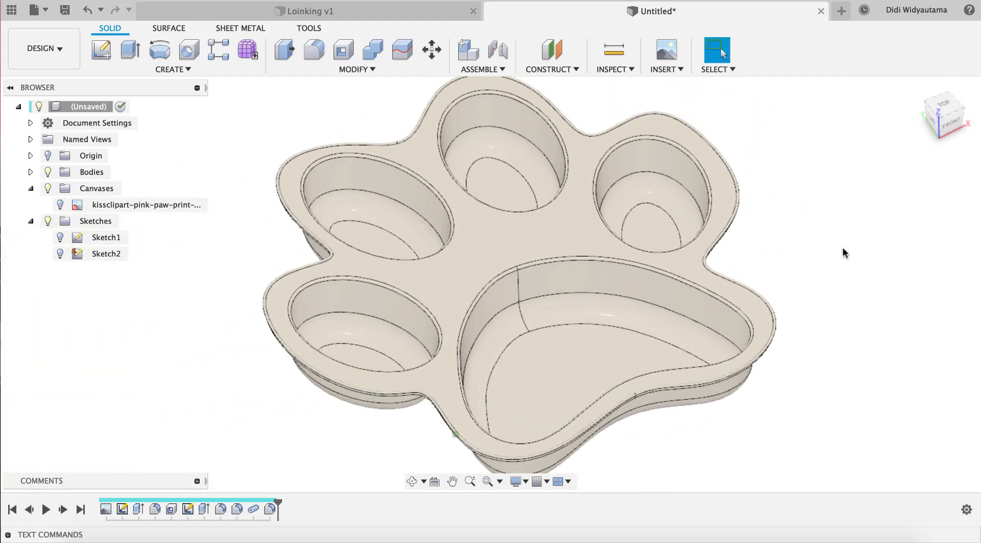
Create a patch surface on the large pad's inner boundary edge.
shift+scroll(847, 247, up, 5)
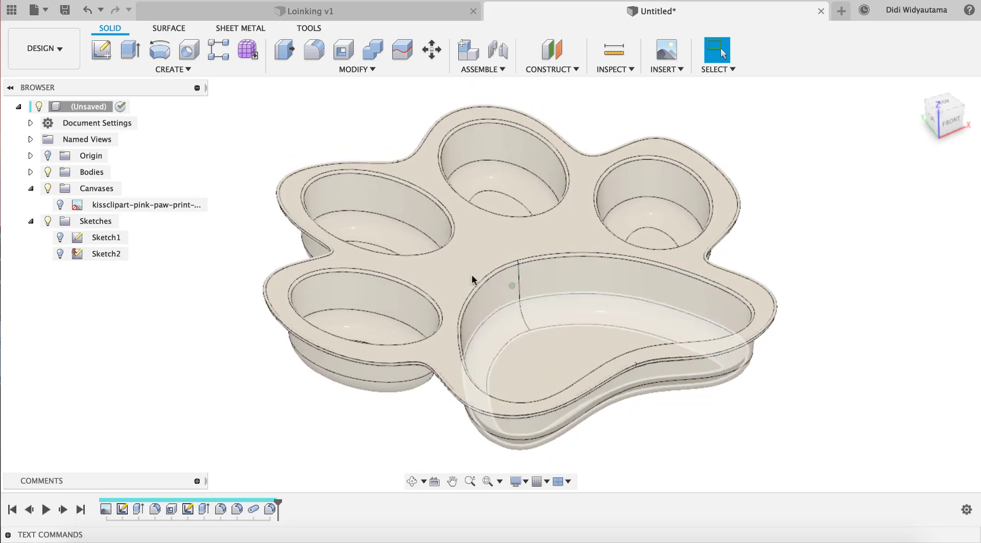
shift+middle_drag(471, 275, 576, 224)
shift+middle_drag(340, 226, 862, 260)
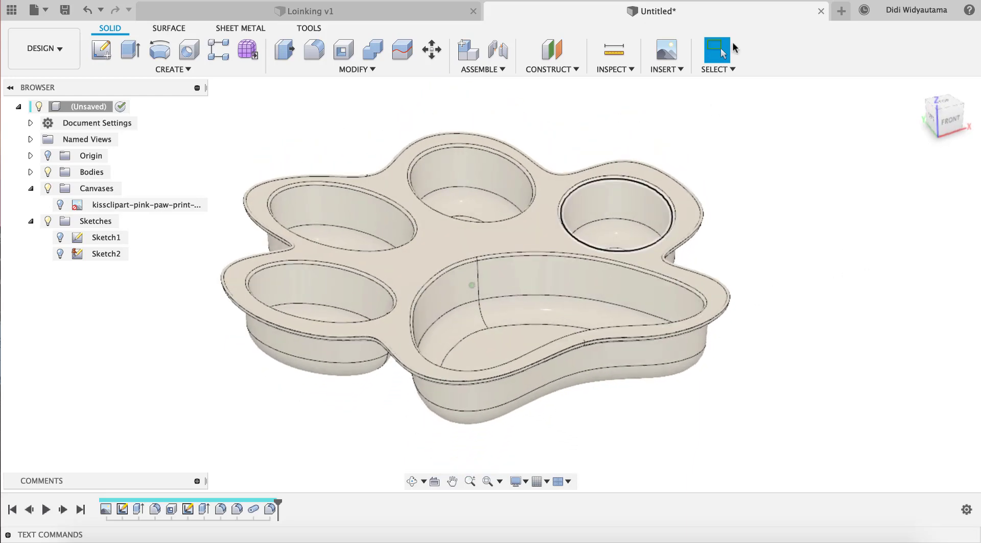
click(179, 32)
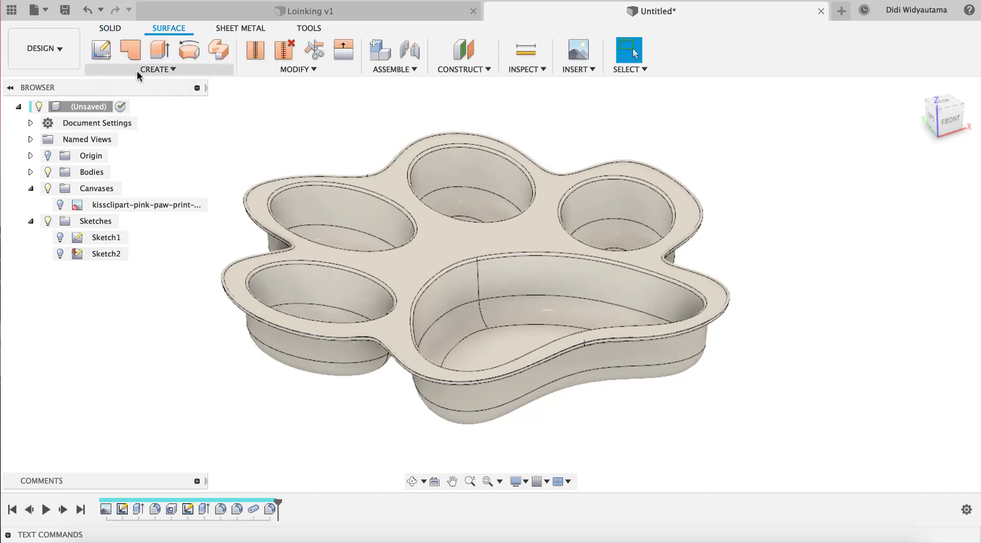
click(131, 50)
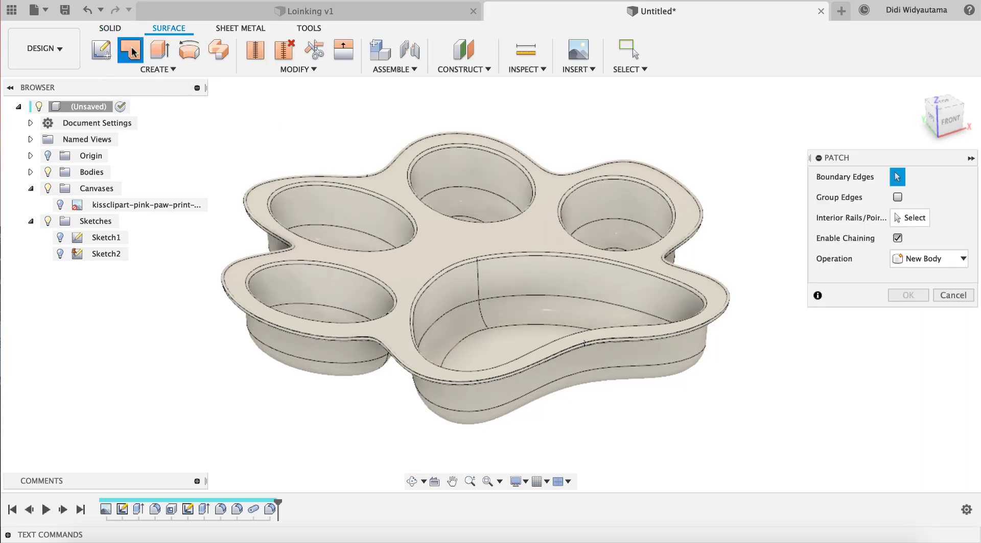
click(622, 269)
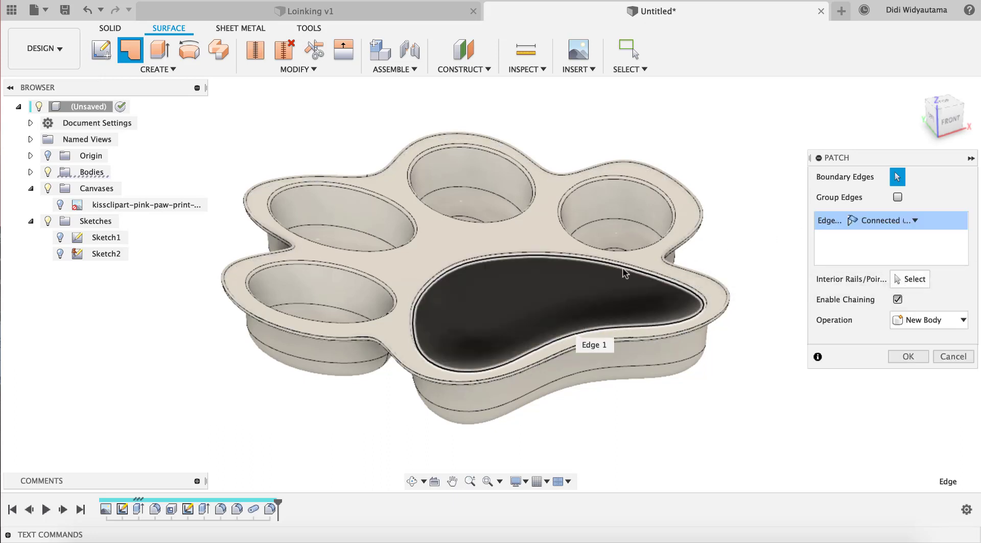
click(917, 360)
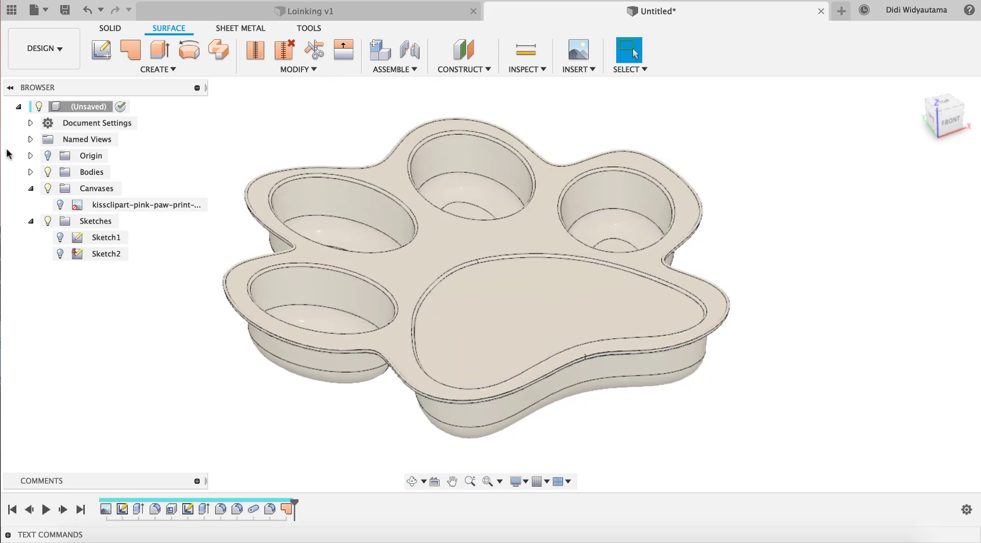
Show the design's bodies and briefly select Body1 and Body6 (1).
click(30, 171)
click(102, 189)
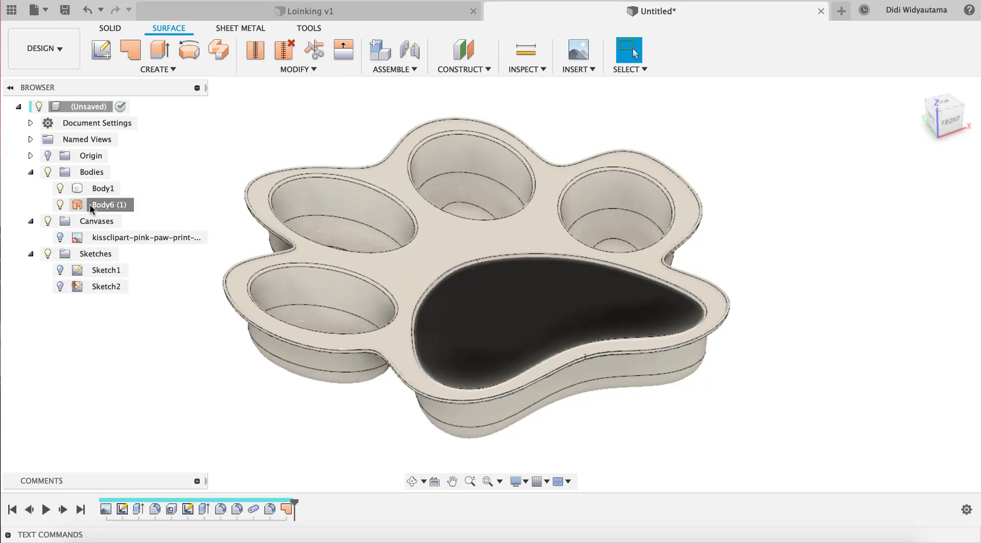
shift+click(109, 205)
click(733, 227)
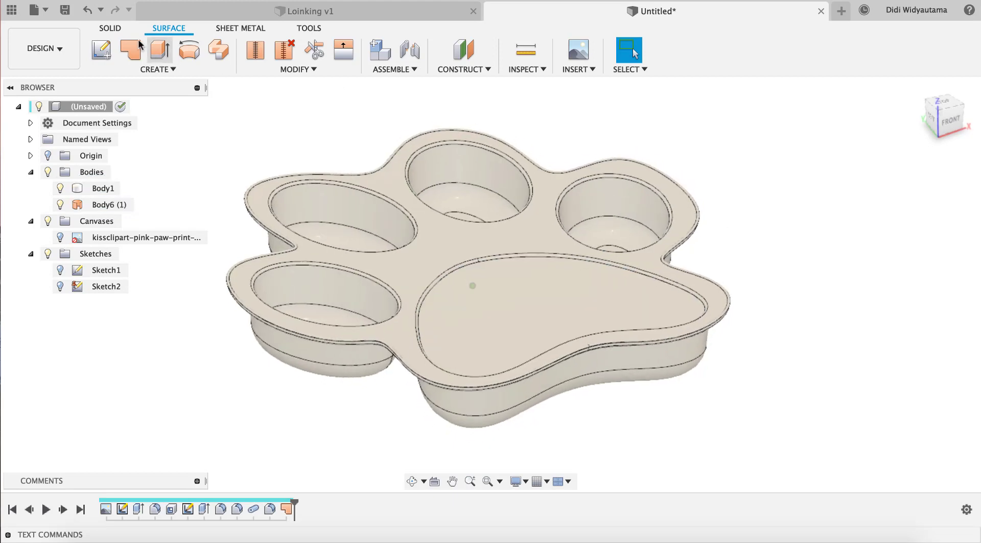
Boundary-fill the large pad's cell between the patch and Body1 as a new body.
click(111, 29)
click(168, 70)
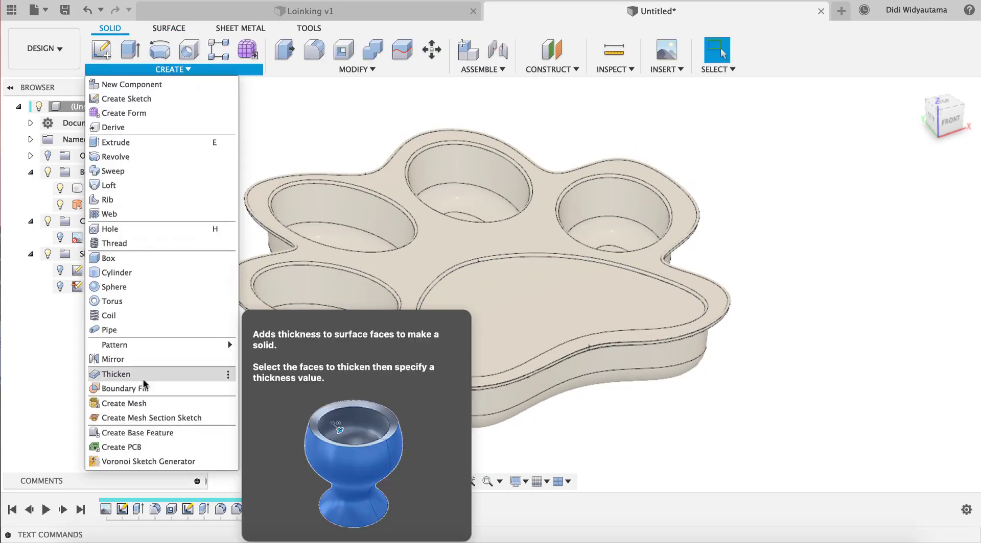
click(147, 387)
click(593, 302)
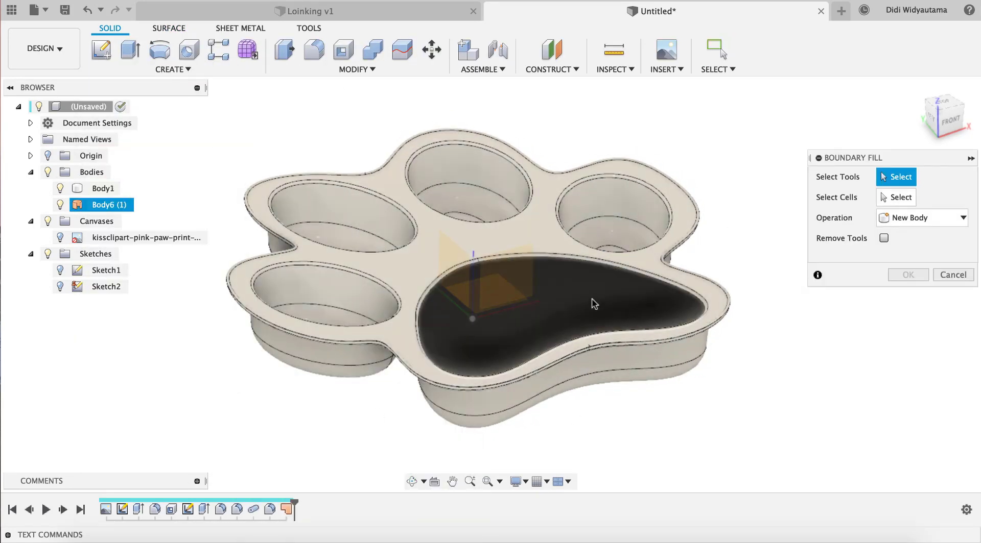
click(617, 359)
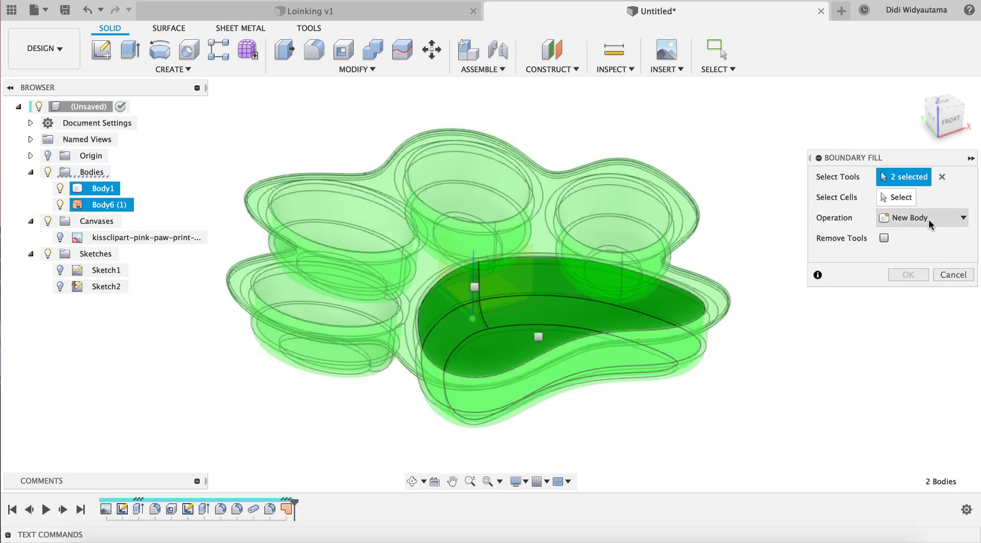
click(928, 219)
click(914, 279)
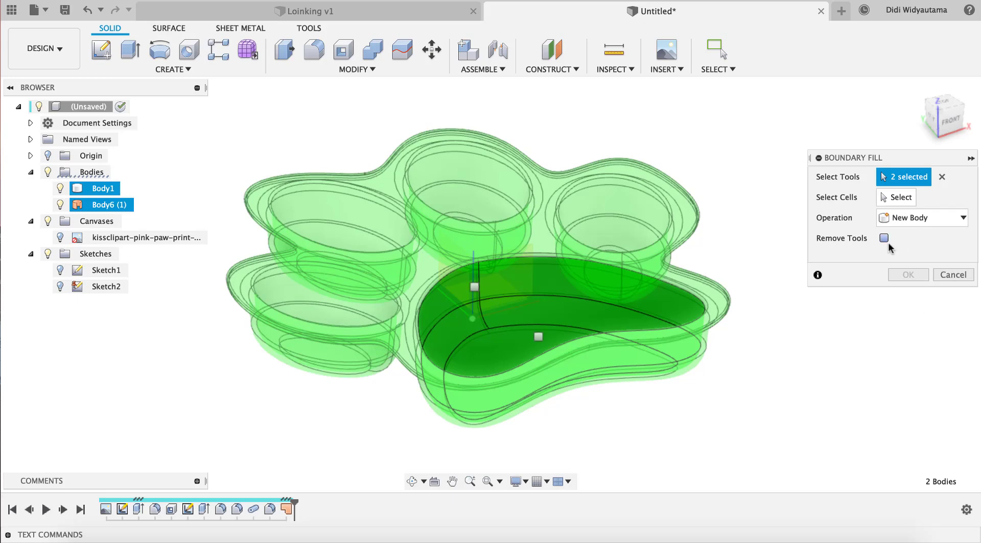
click(900, 201)
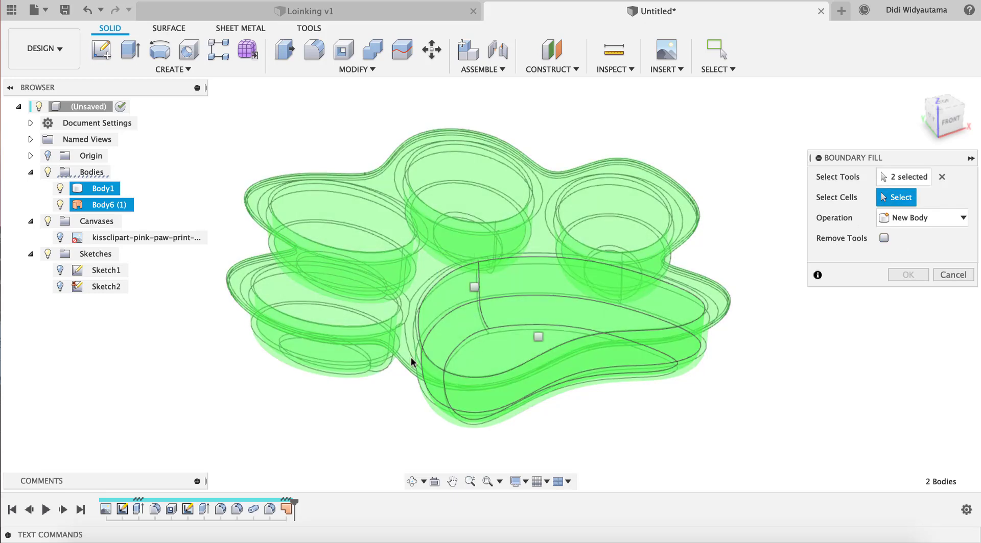
click(539, 337)
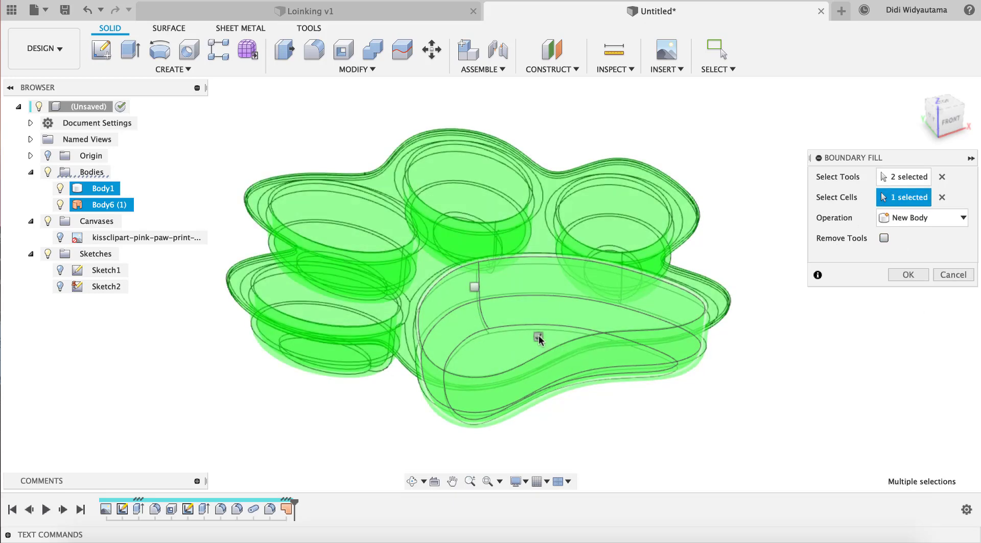
shift+middle_drag(717, 414, 915, 276)
click(915, 276)
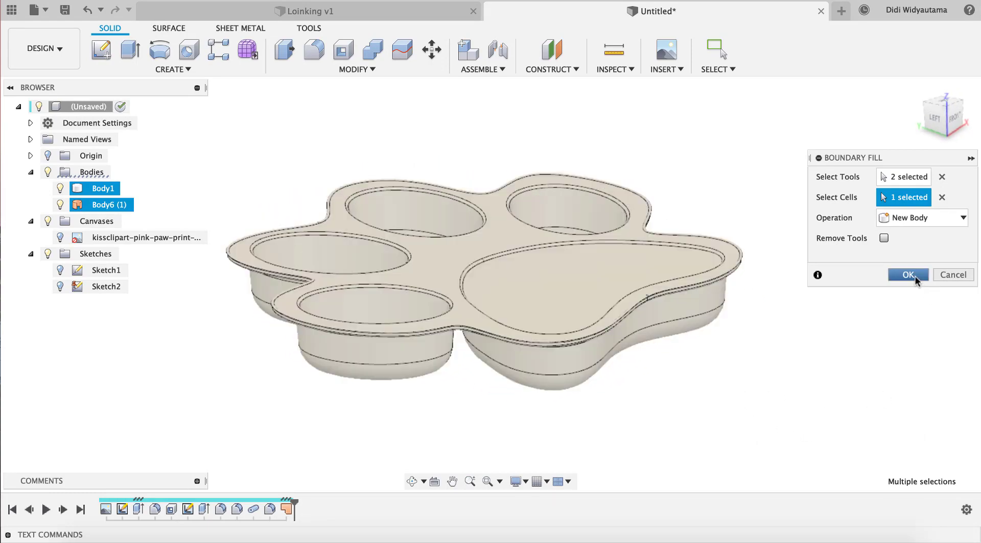
Hide Body1 and Body6 (1) so only Body7 shows, then right-click Body7.
click(97, 220)
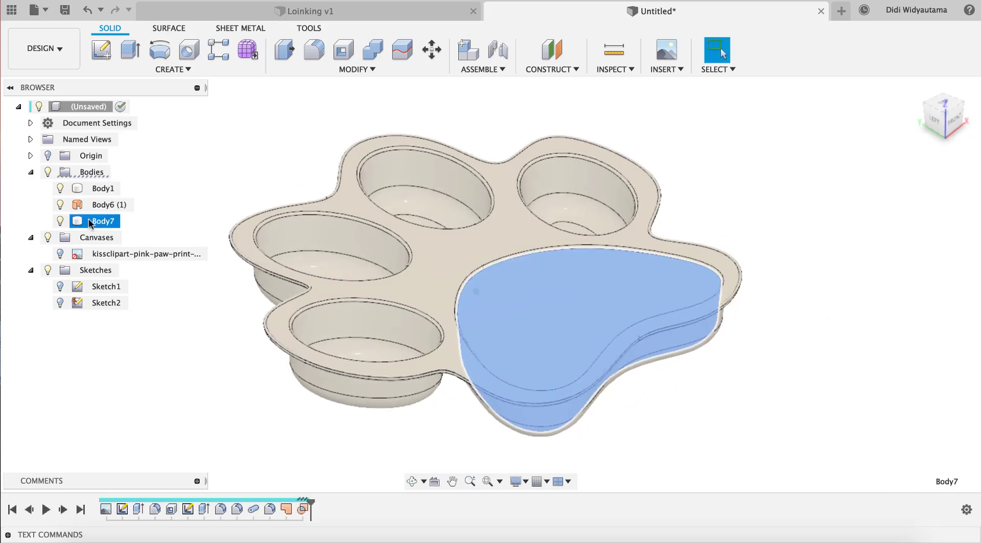
click(60, 188)
click(61, 205)
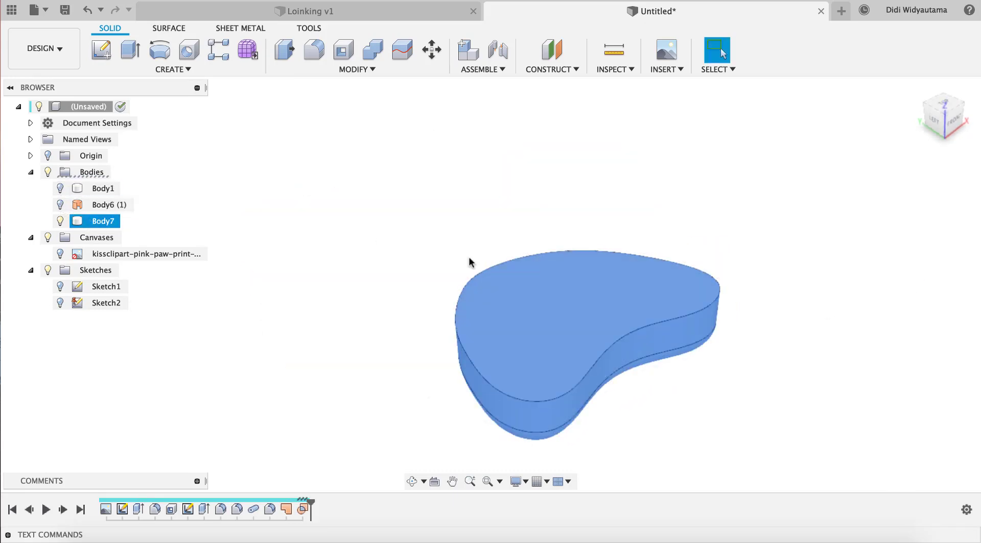
shift+middle_drag(468, 263, 590, 331)
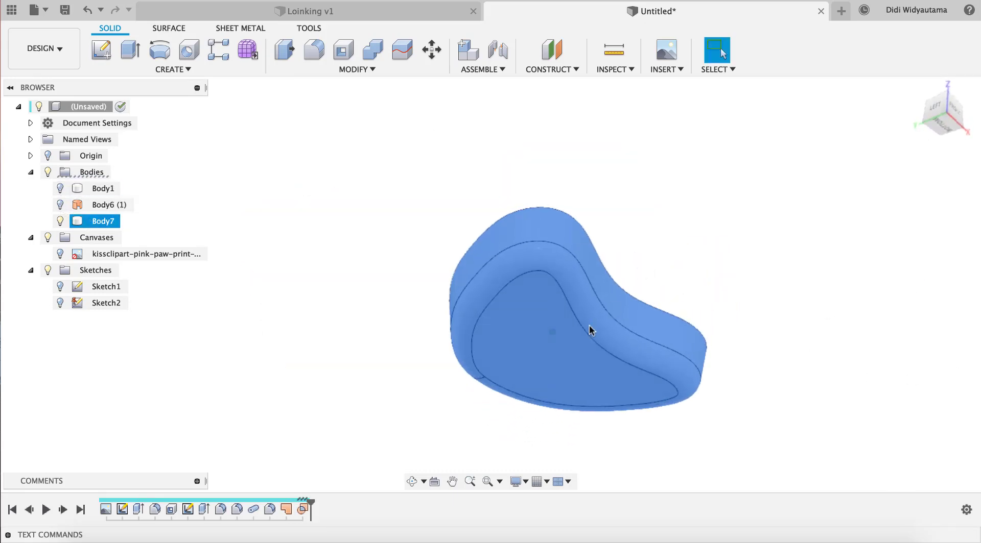
click(794, 220)
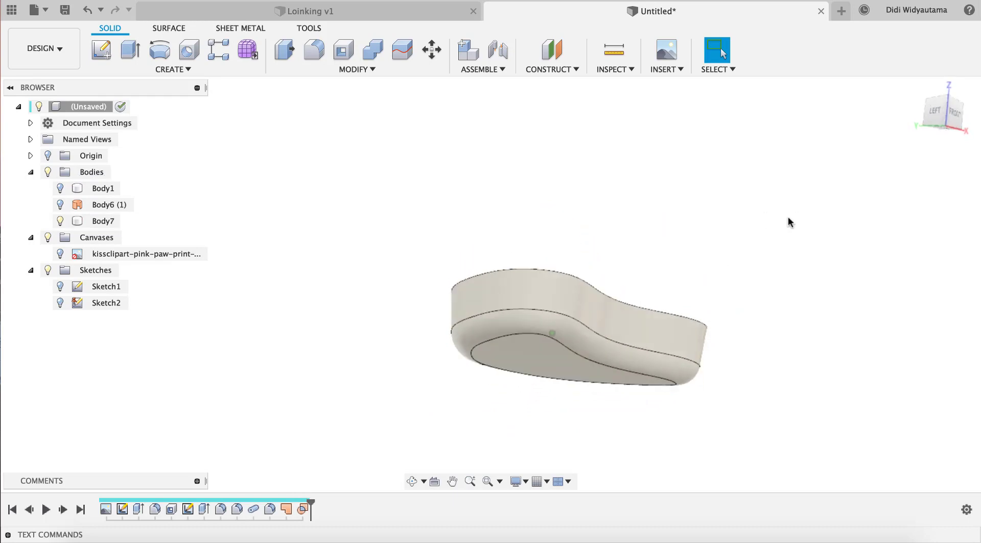
right_click(105, 222)
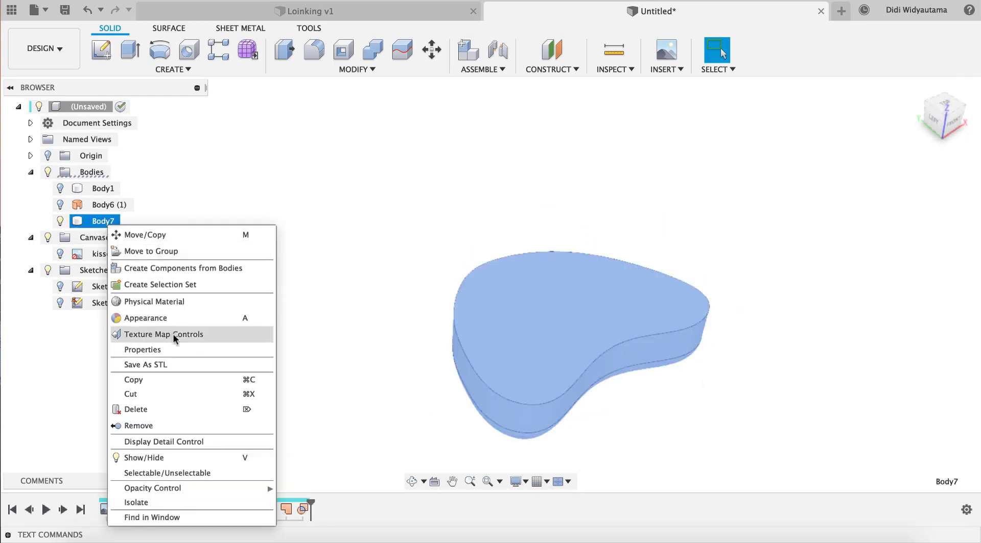
click(177, 349)
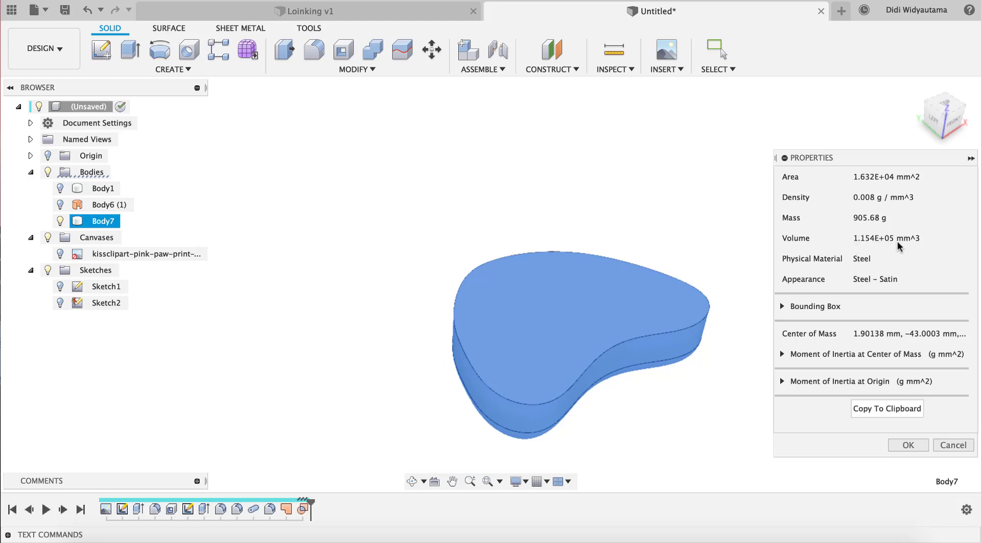
click(908, 446)
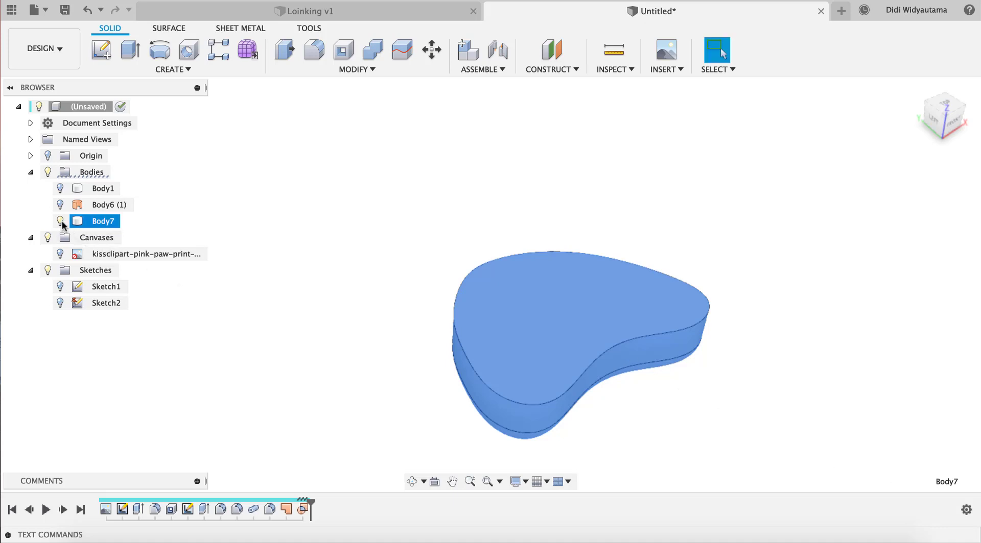
Make Body1 visible again so the whole paw body shows.
click(60, 188)
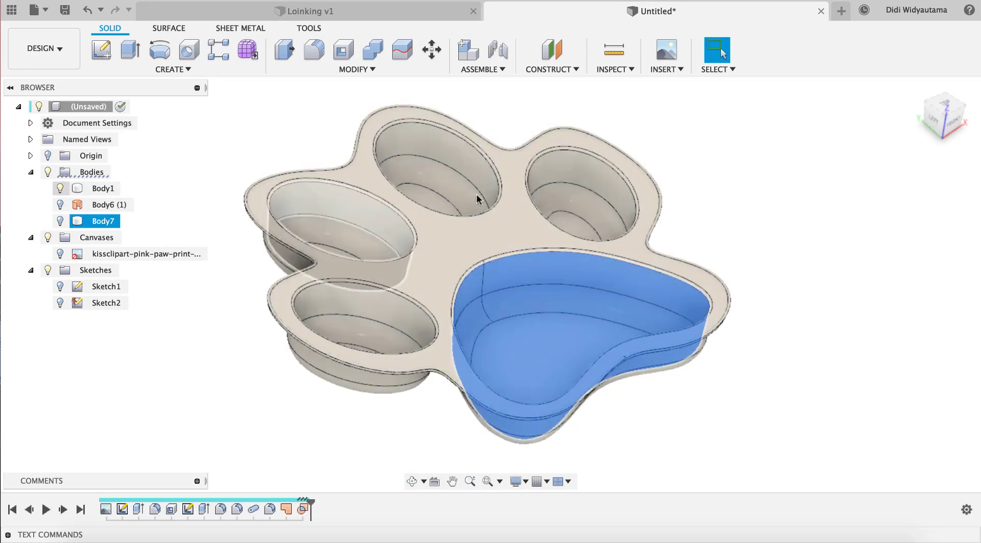
click(796, 173)
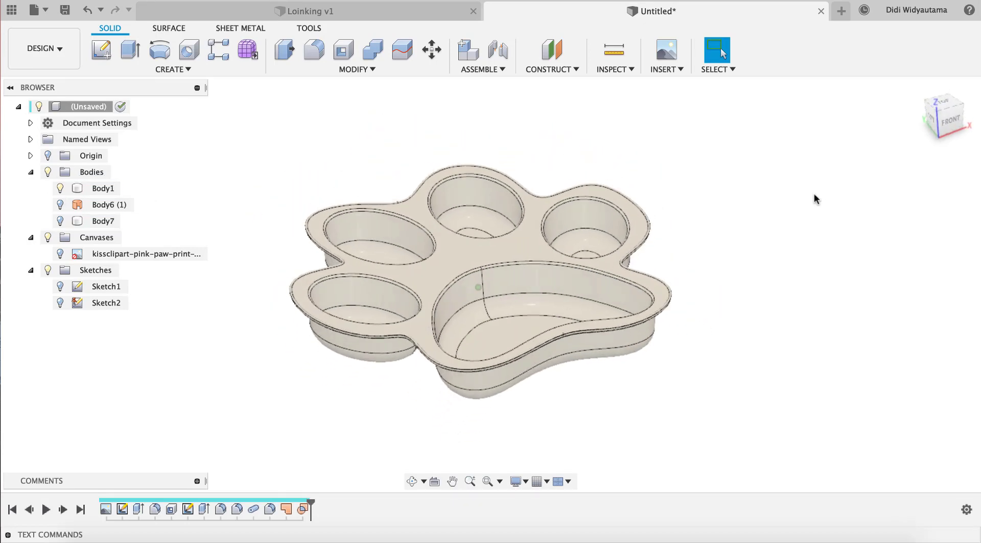
click(479, 260)
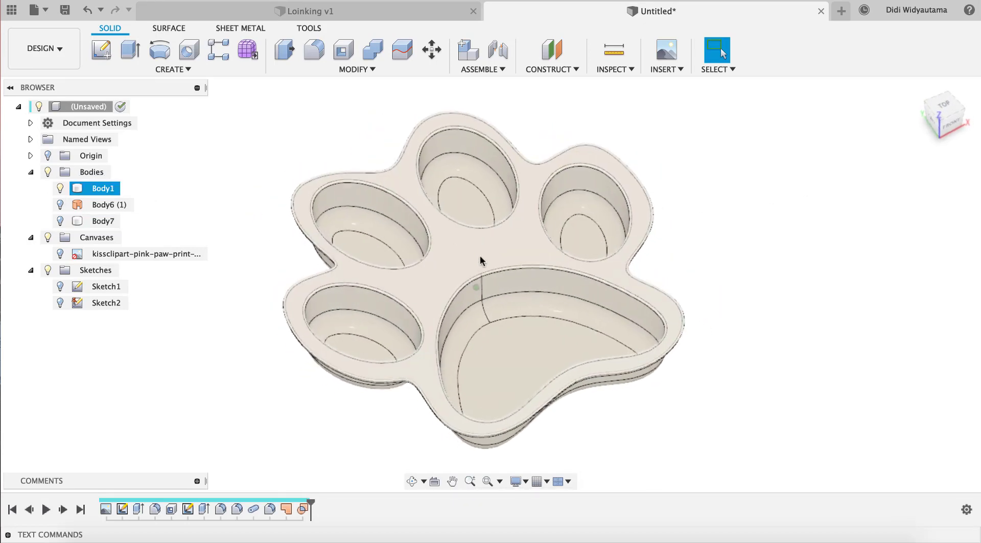
click(724, 332)
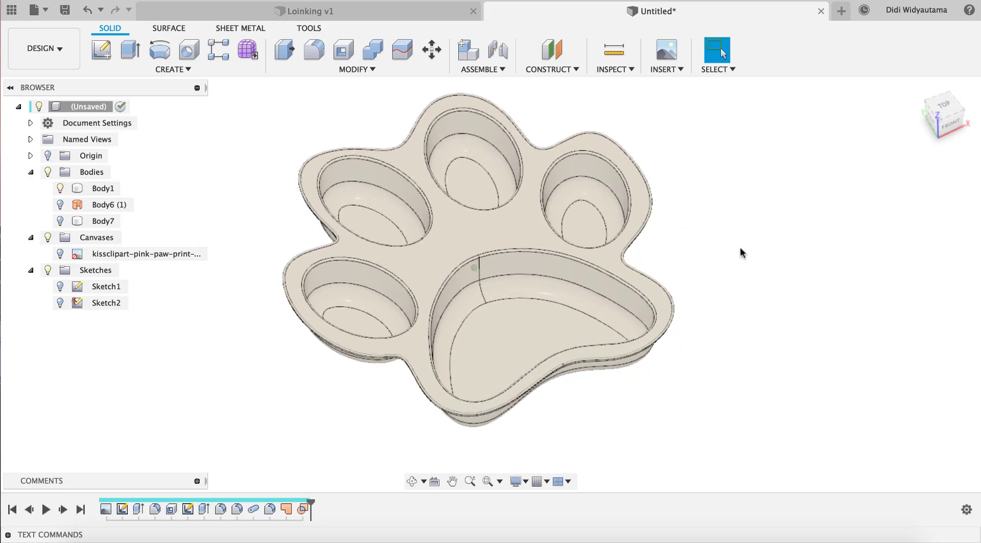
Check the Loinking v1 design for reference, then start an image decal in Untitled.
click(383, 14)
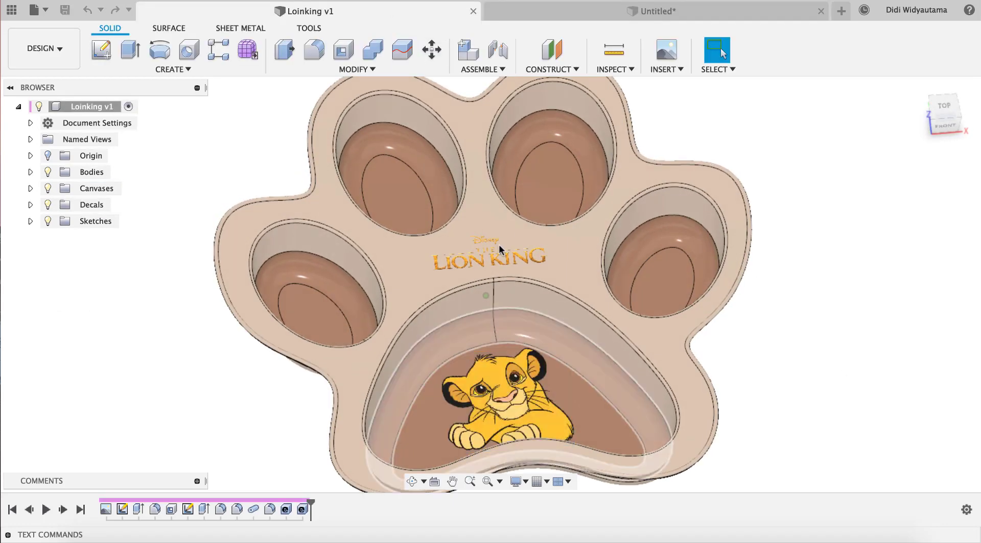
click(608, 13)
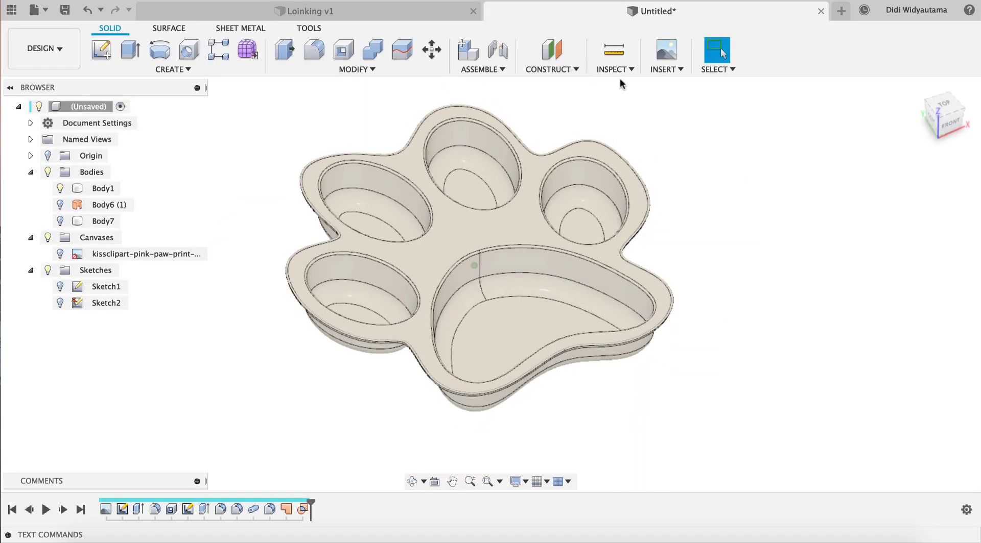
click(660, 69)
click(668, 99)
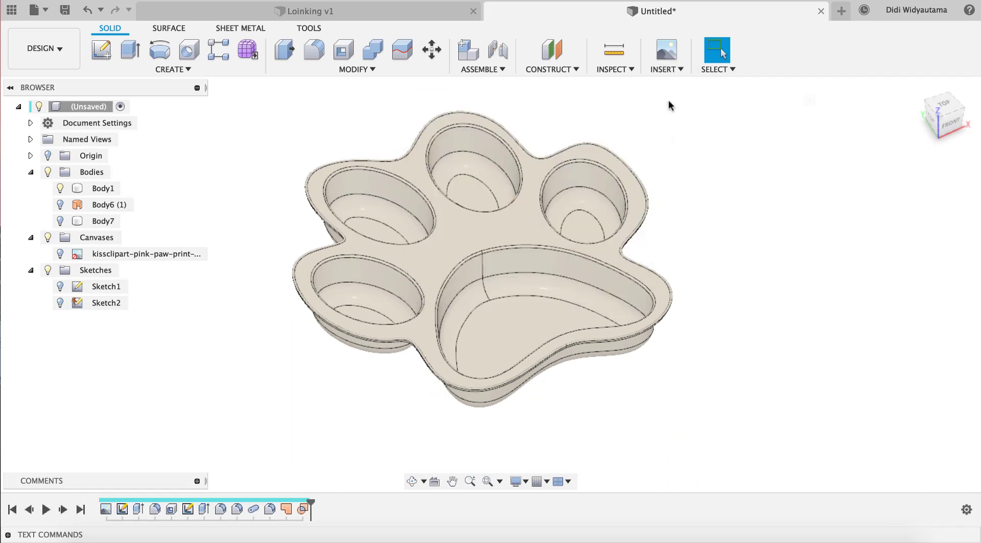
Target the paw's top face and choose the Lion King logo PNG from Downloads.
click(464, 227)
click(859, 177)
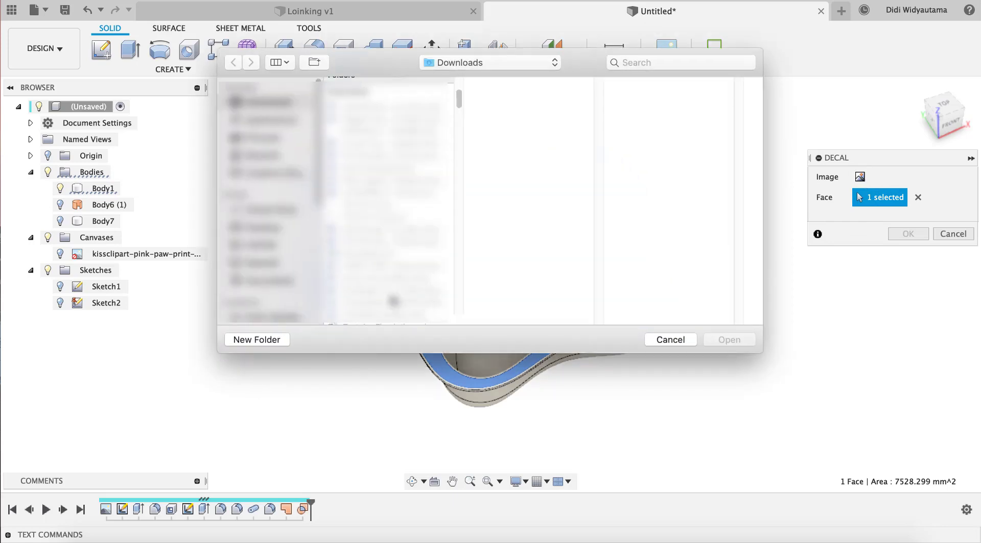
scroll(394, 301, down, 5)
scroll(393, 301, down, 1)
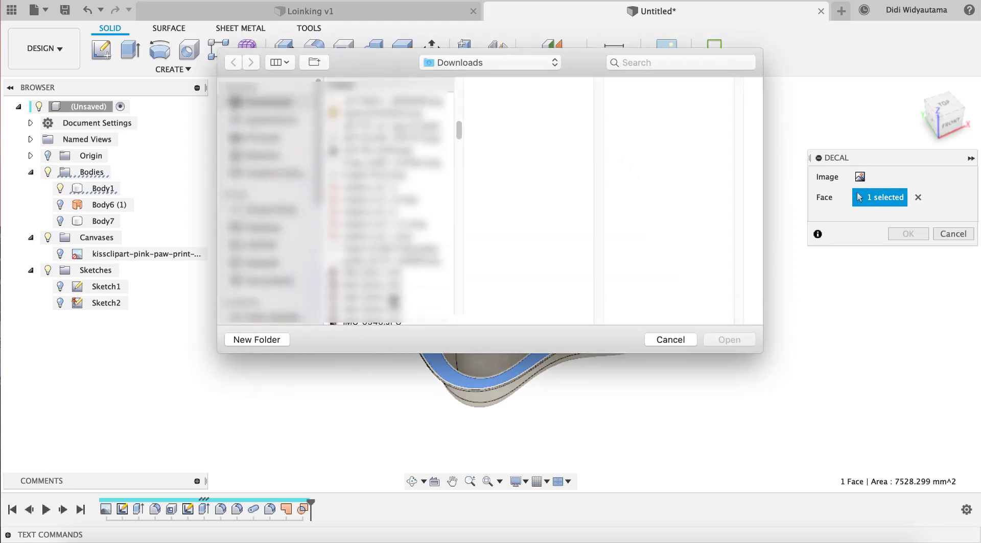
scroll(411, 259, up, 3)
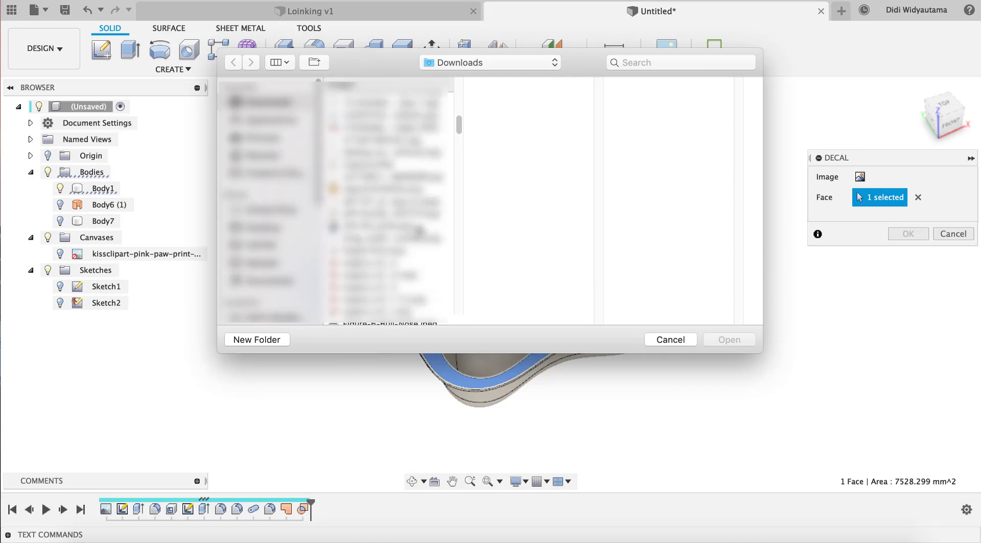
scroll(380, 209, down, 4)
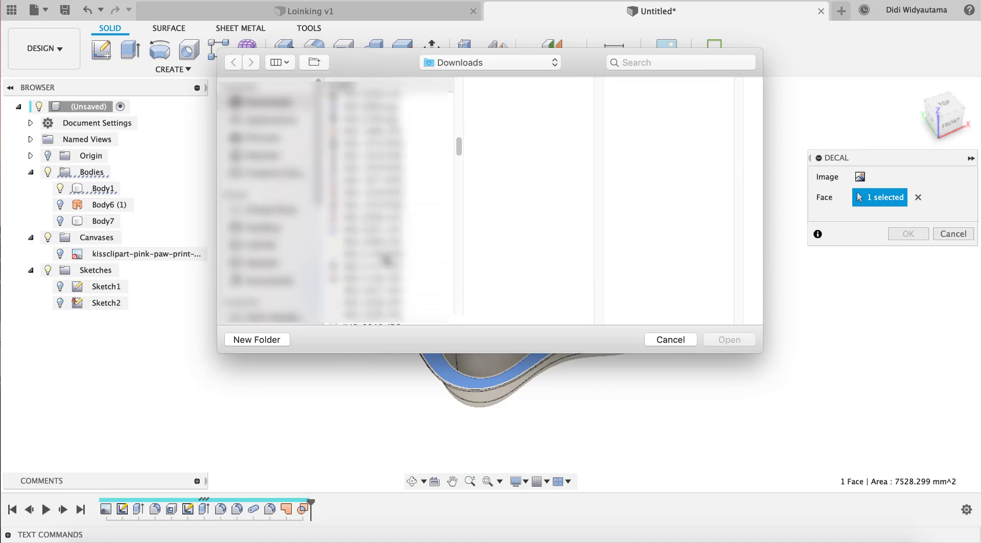
scroll(387, 260, down, 2)
scroll(388, 205, down, 4)
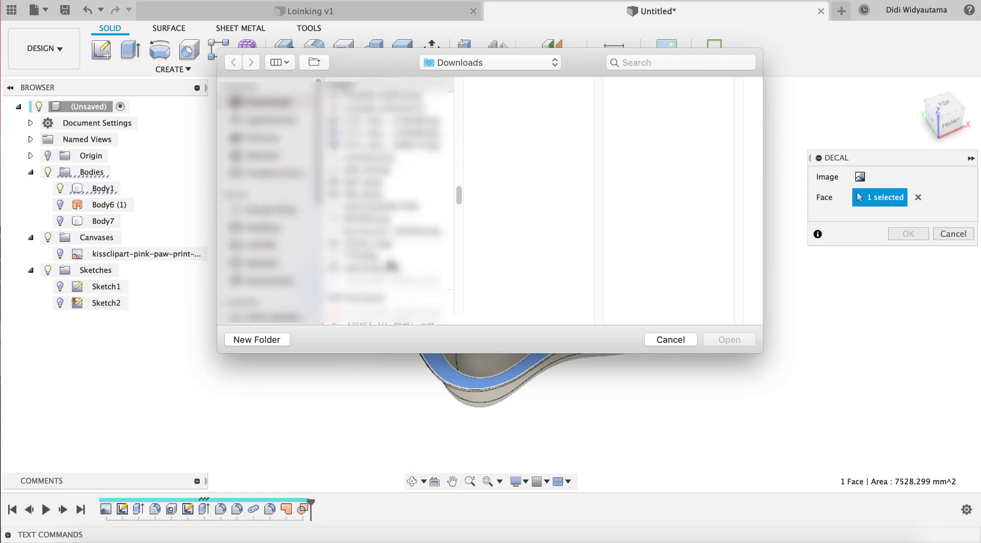
click(396, 248)
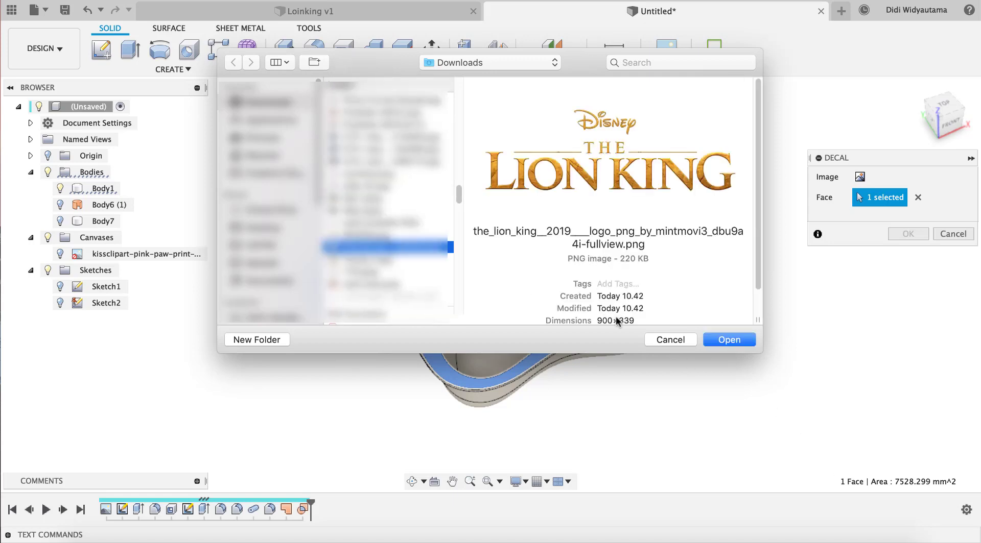
From the top view, shrink the Lion King logo, move it slightly lower and confirm.
click(721, 342)
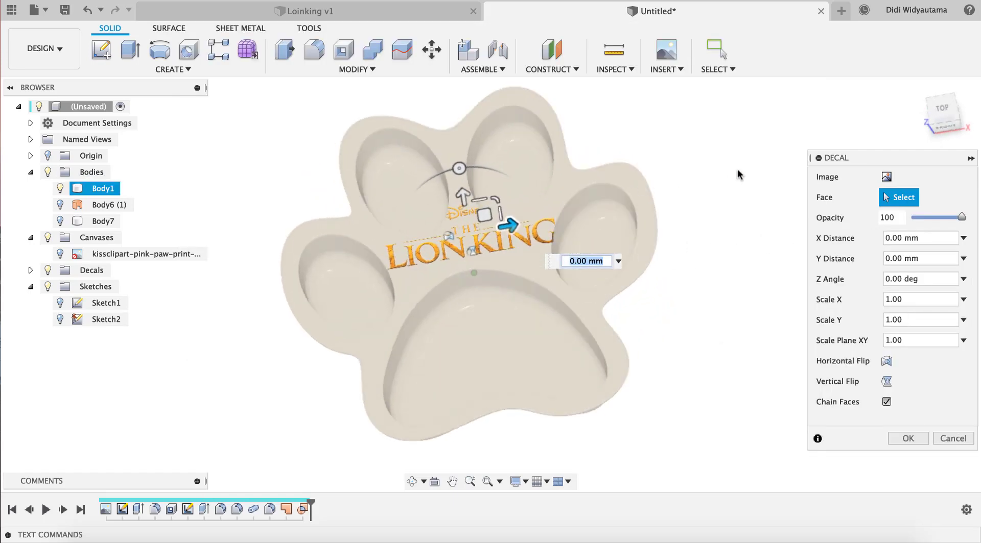
click(953, 104)
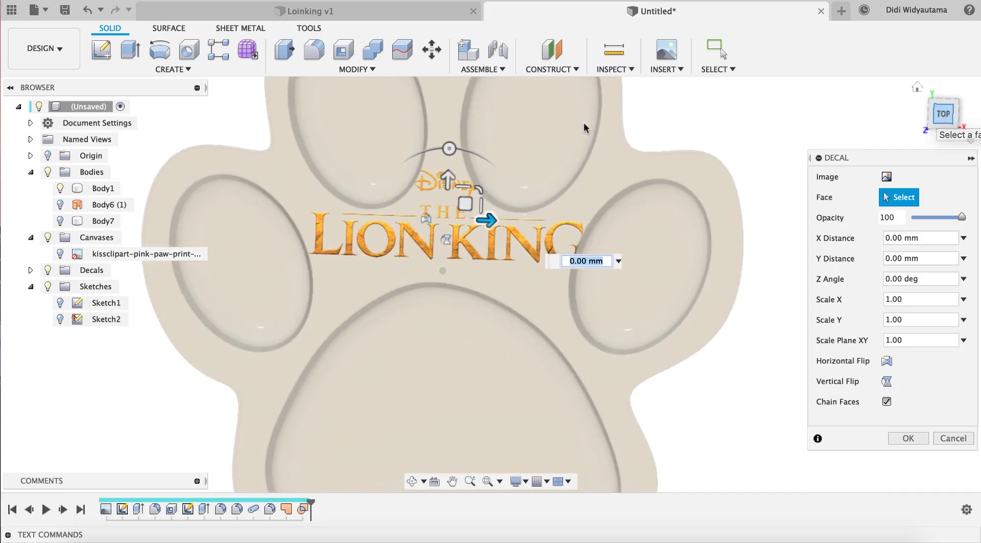
drag(478, 189, 477, 212)
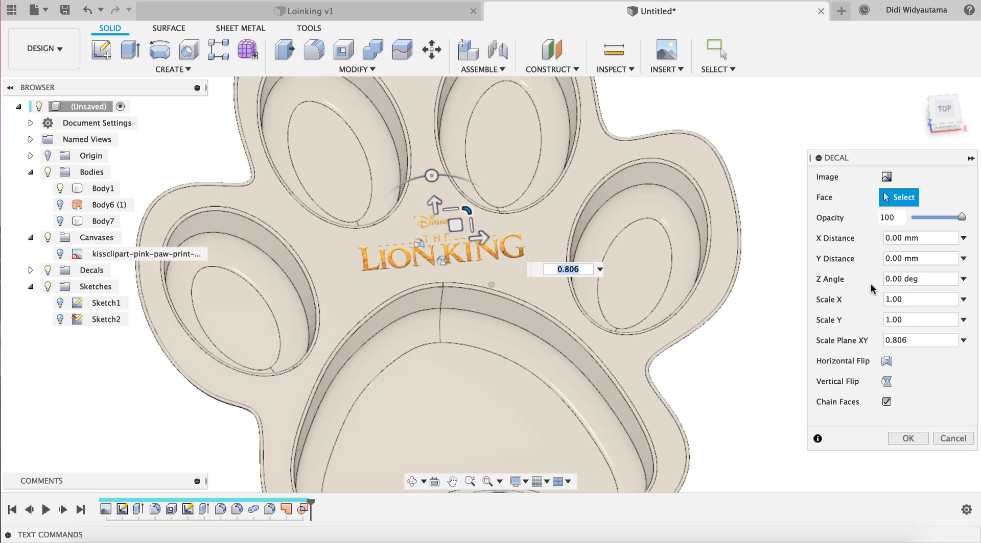
drag(454, 223, 462, 236)
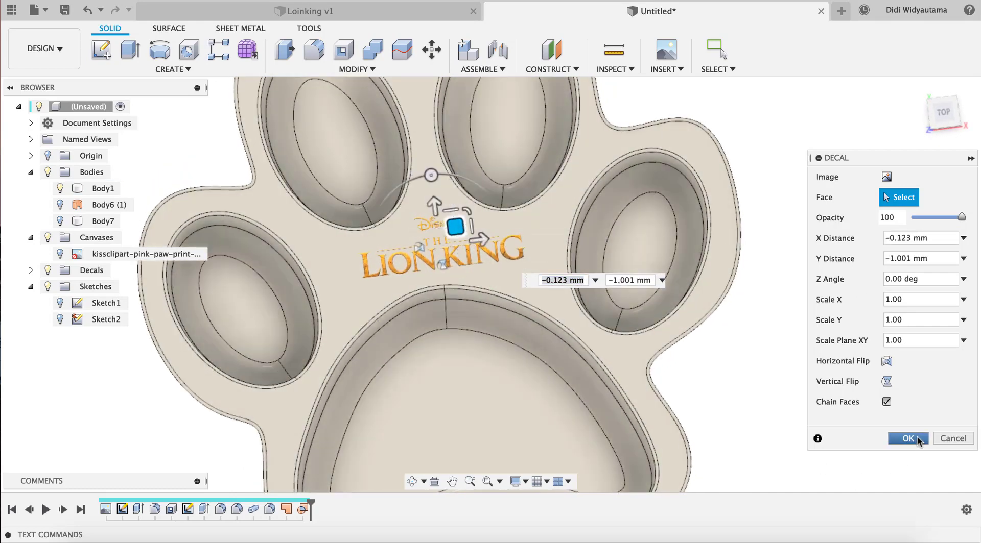
click(907, 439)
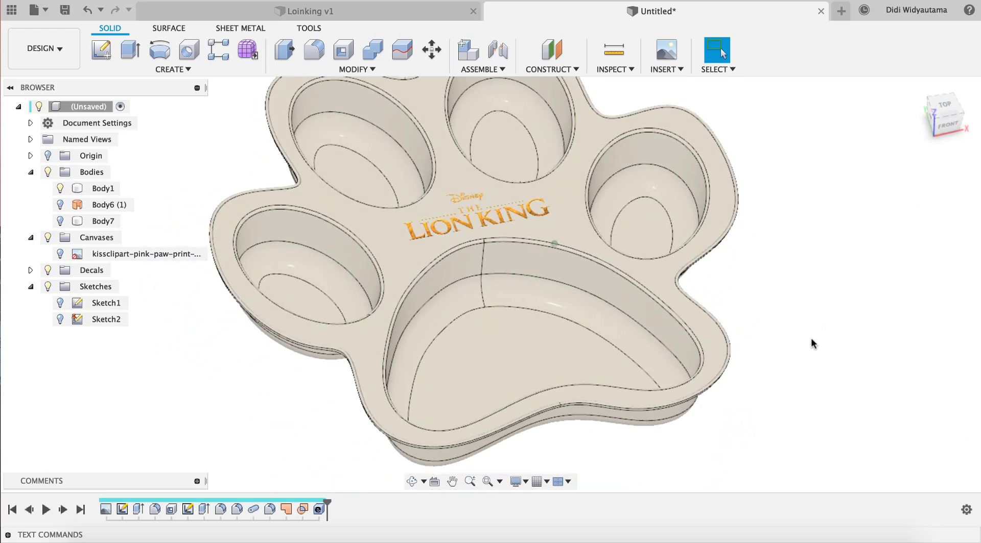
click(675, 70)
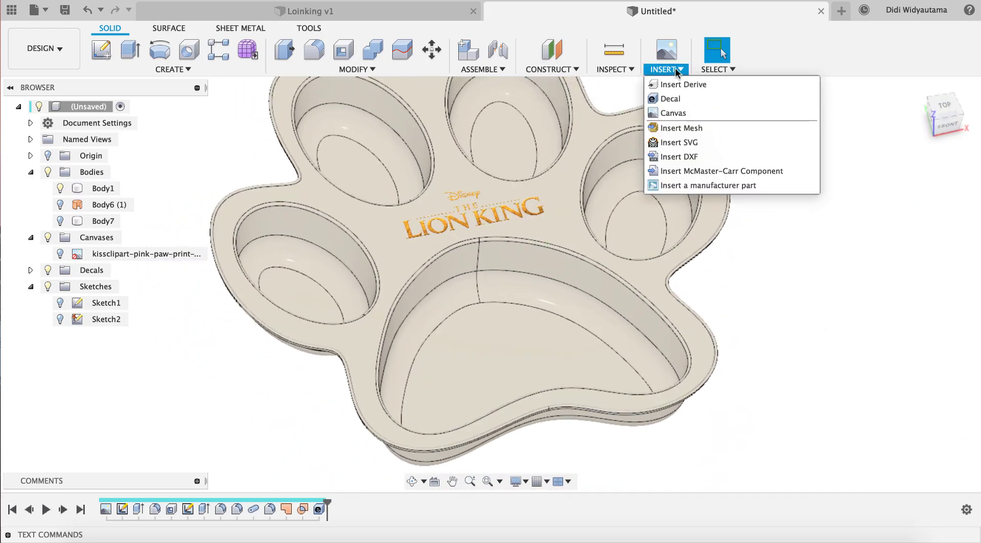
Start a second decal on the large pad pocket floor using the Simba clipart image.
click(670, 99)
click(555, 352)
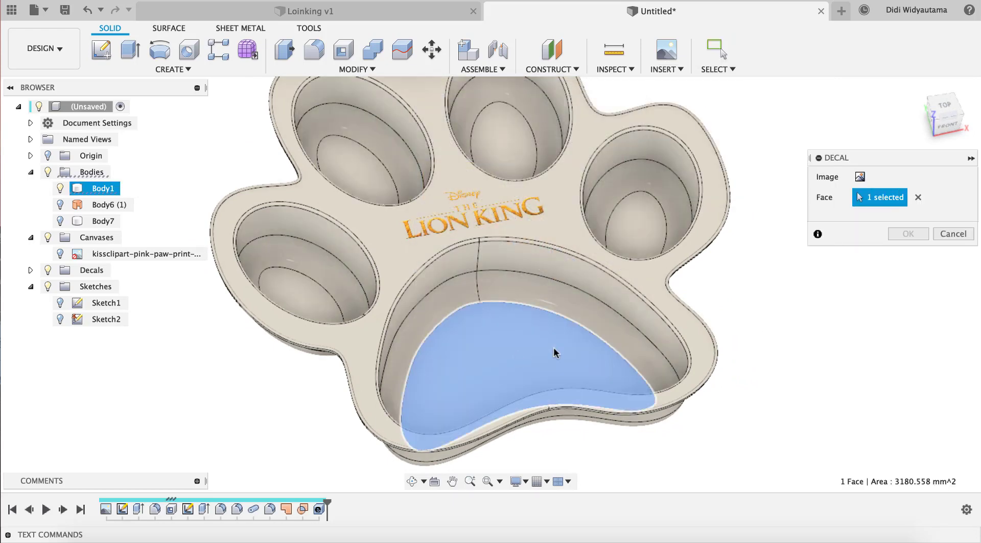
click(860, 177)
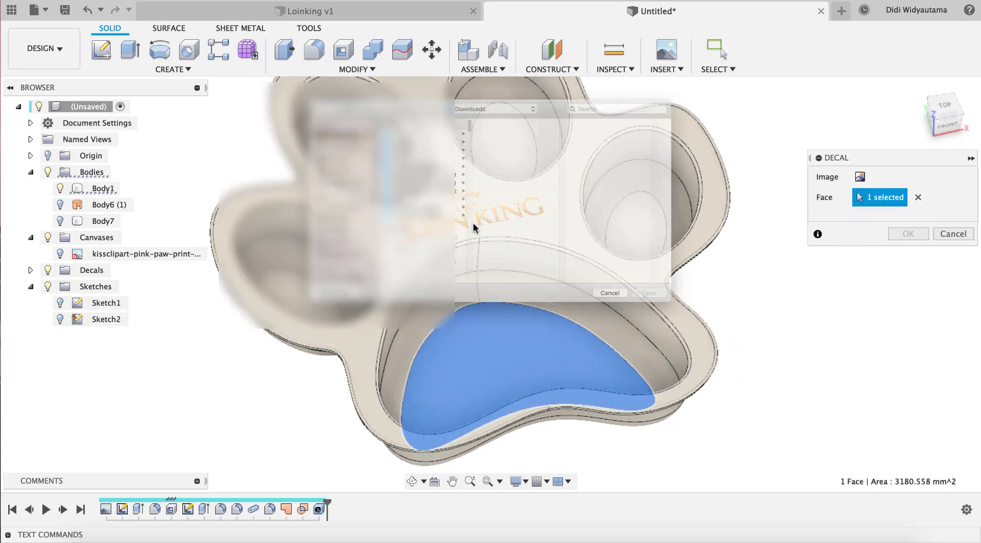
scroll(408, 253, up, 5)
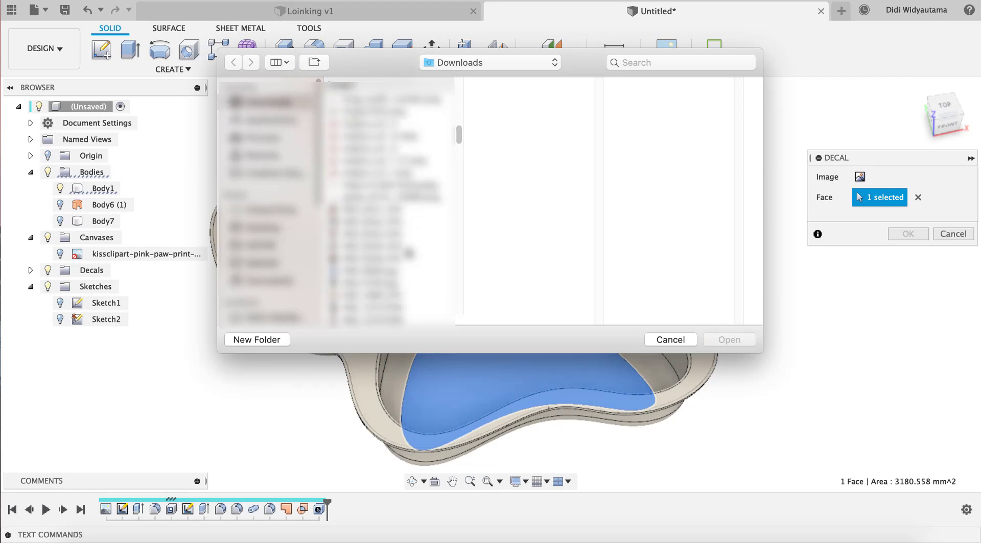
click(405, 211)
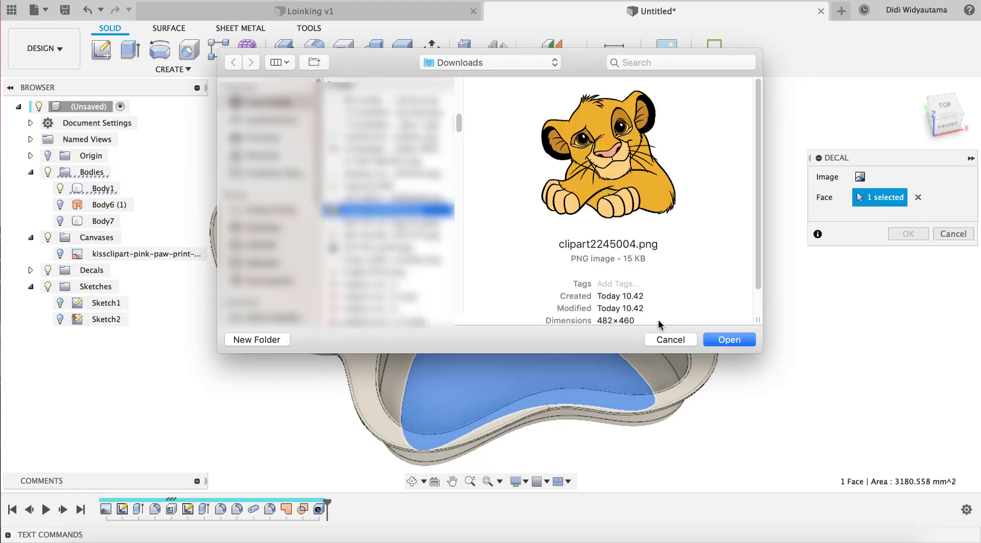
click(726, 341)
Enlarge and center the Simba decal at X -0.196 mm, Y 0.009 mm, then confirm.
shift+middle_drag(664, 333, 771, 344)
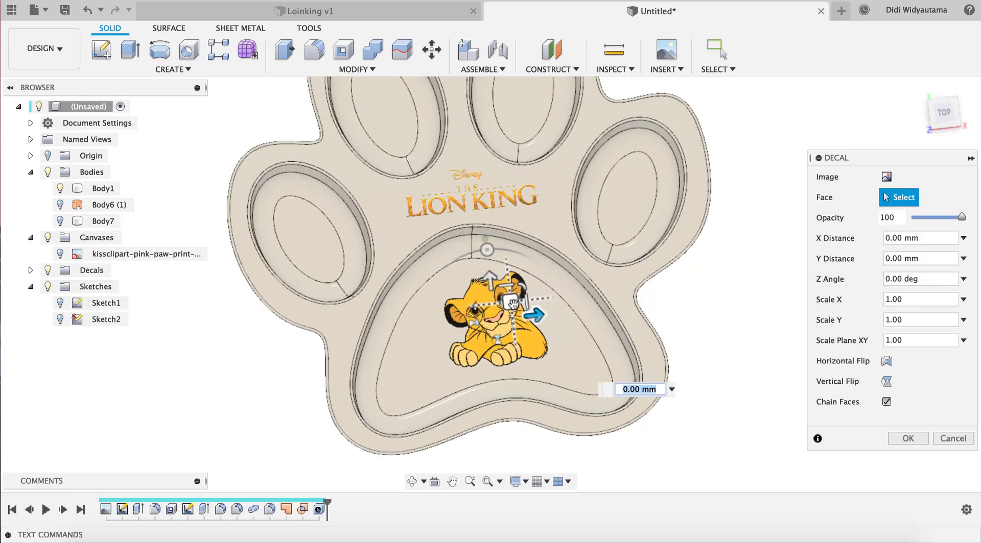
drag(511, 304, 526, 283)
shift+middle_drag(743, 196, 522, 259)
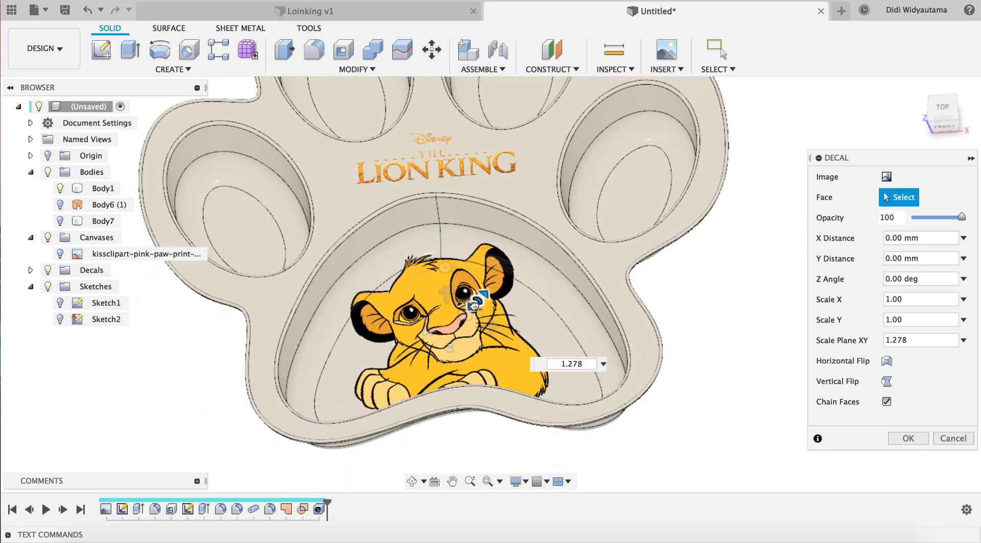
shift+middle_drag(473, 305, 513, 391)
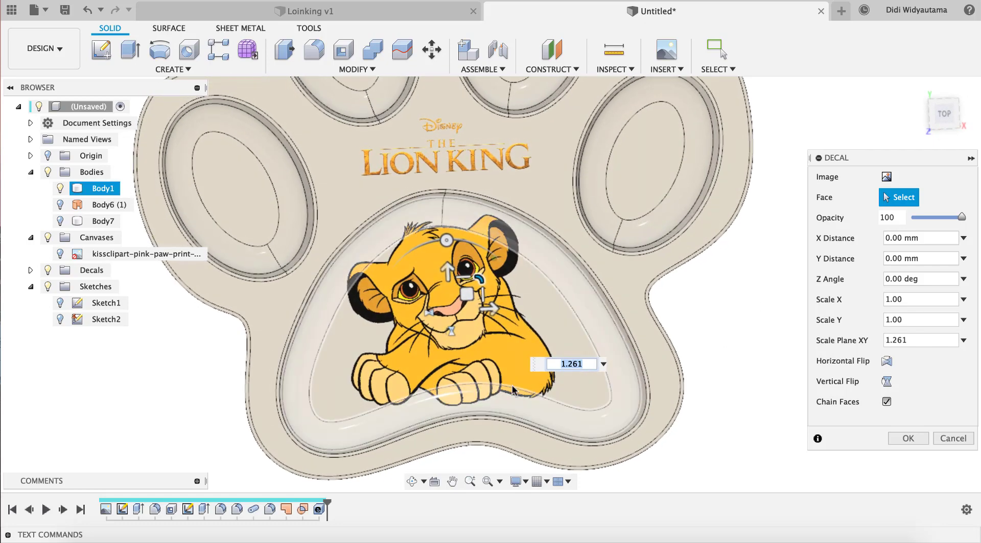
mouse_move(466, 295)
mouse_down()
mouse_move(460, 305)
mouse_move(470, 301)
mouse_up()
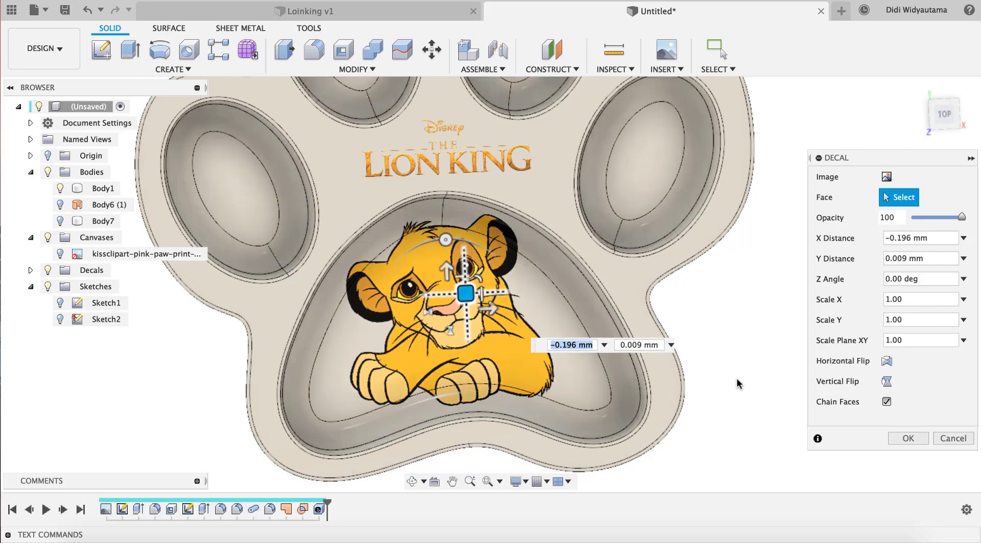
click(907, 439)
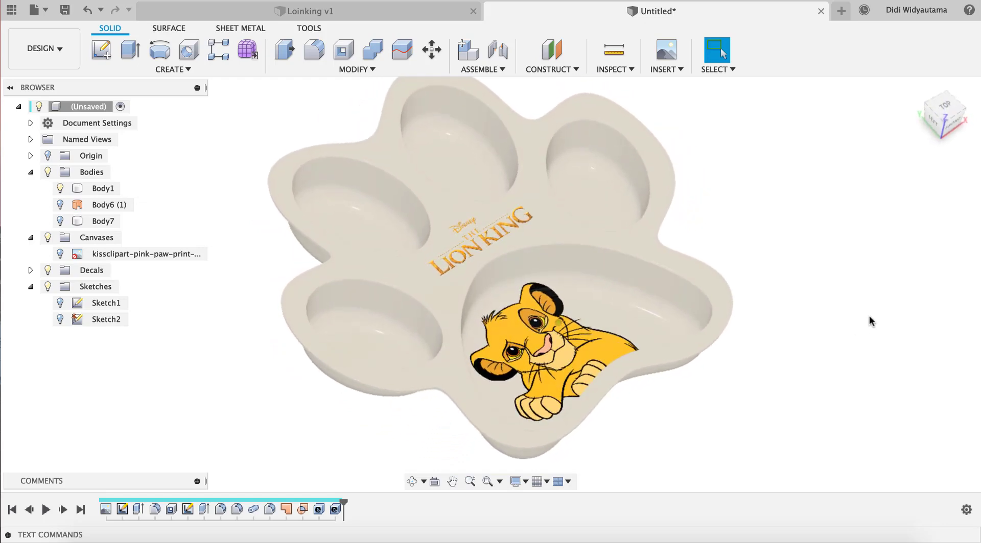
Switch to the Render workspace and collapse the rendering gallery.
click(44, 49)
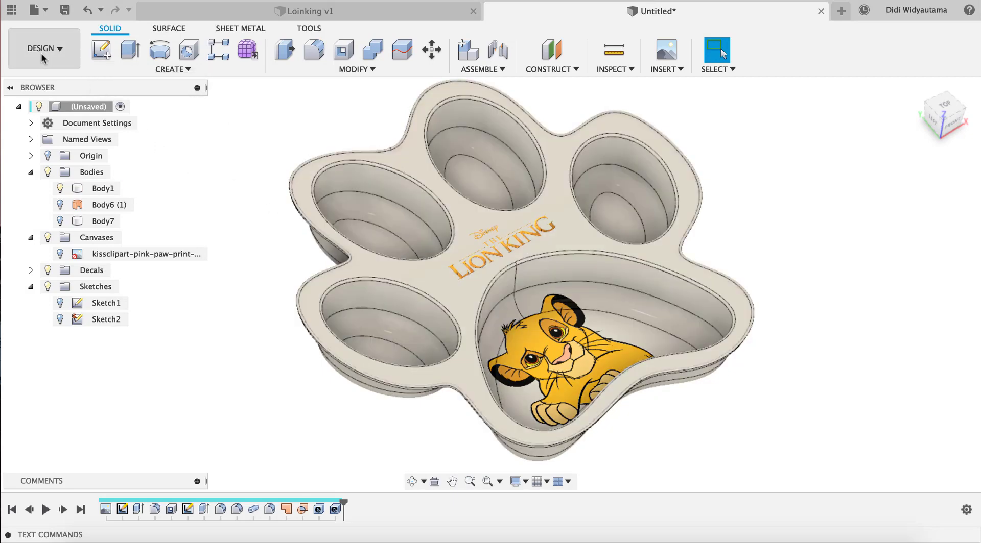
click(572, 268)
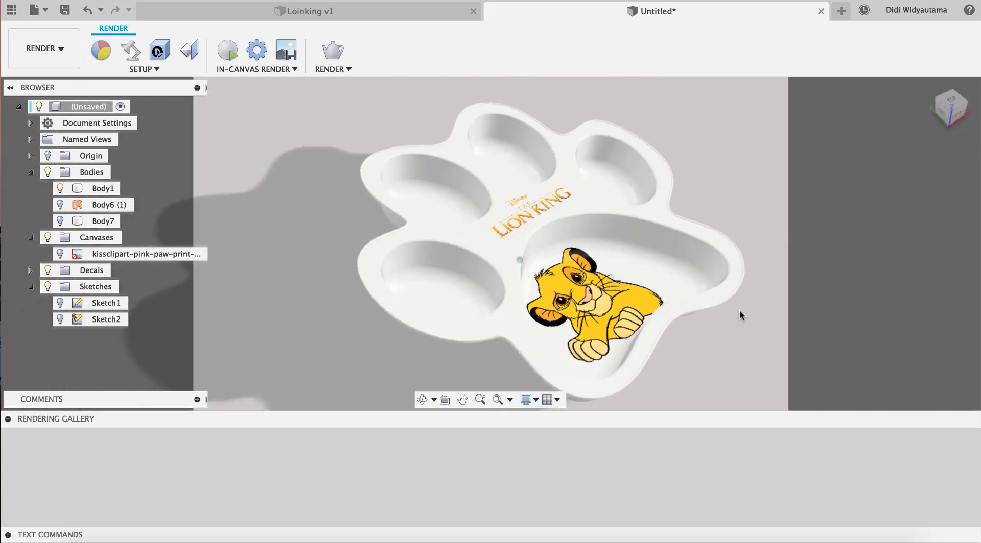
click(8, 419)
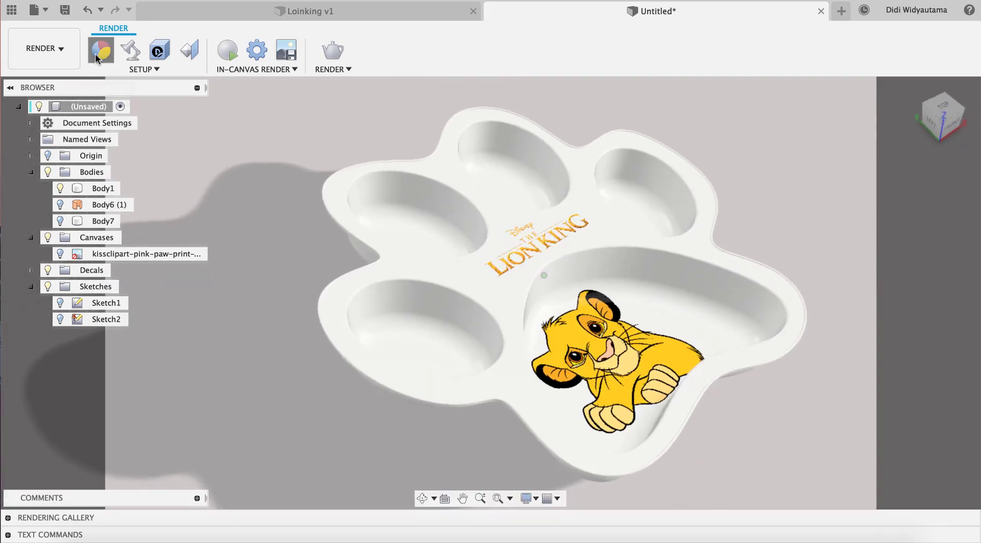
Apply Plastic – Translucent Glossy (White) from the Appearance library to the paw body.
key(a)
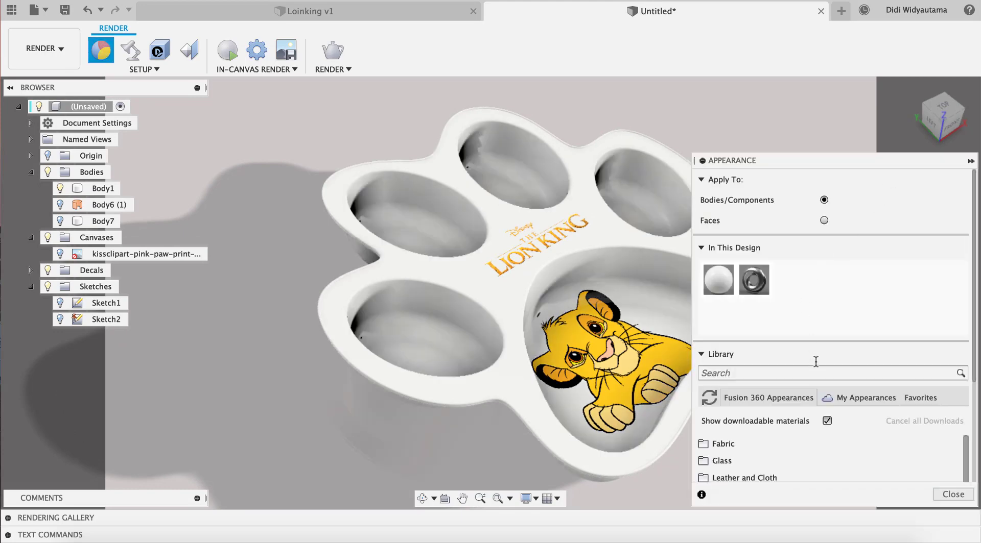
scroll(975, 347, down, 5)
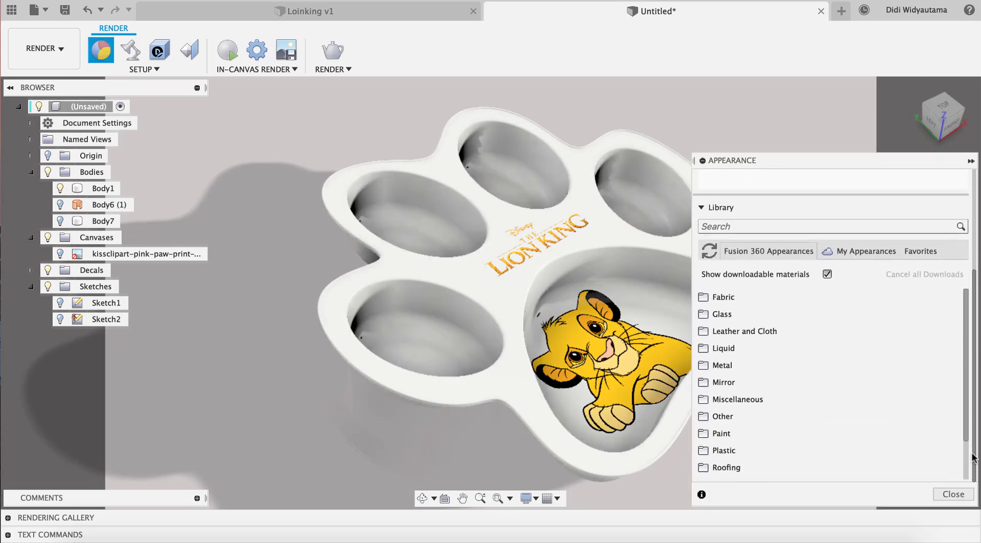
click(759, 445)
scroll(782, 434, down, 8)
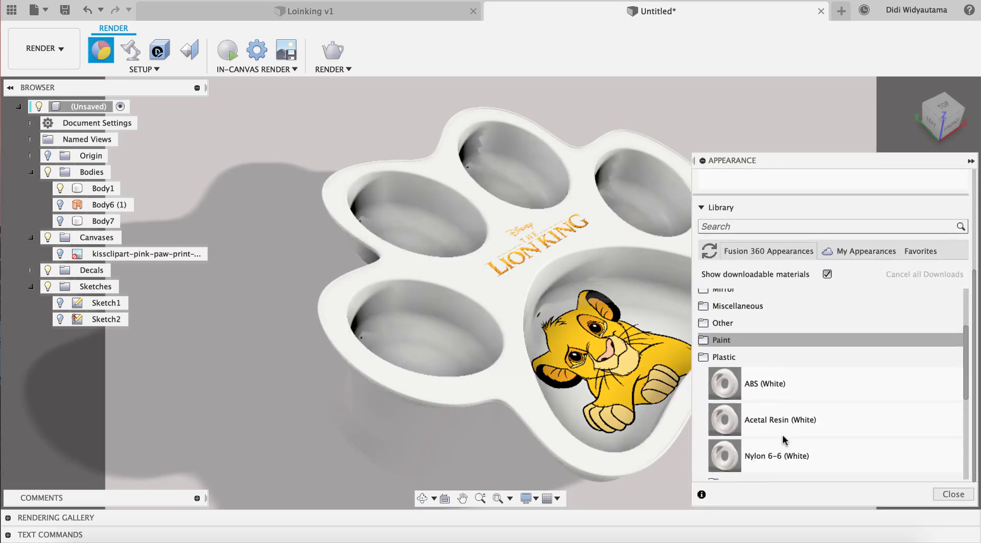
scroll(782, 434, down, 2)
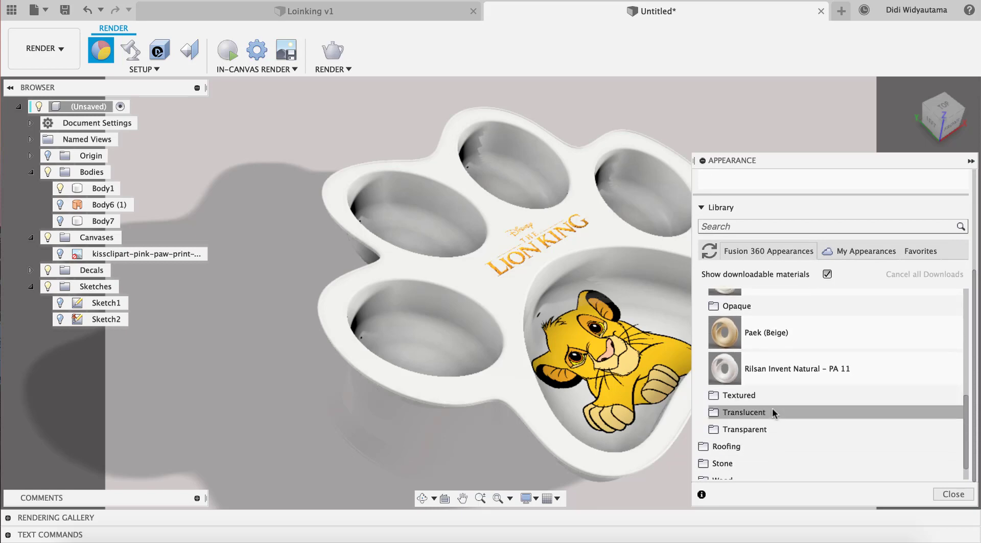
click(779, 411)
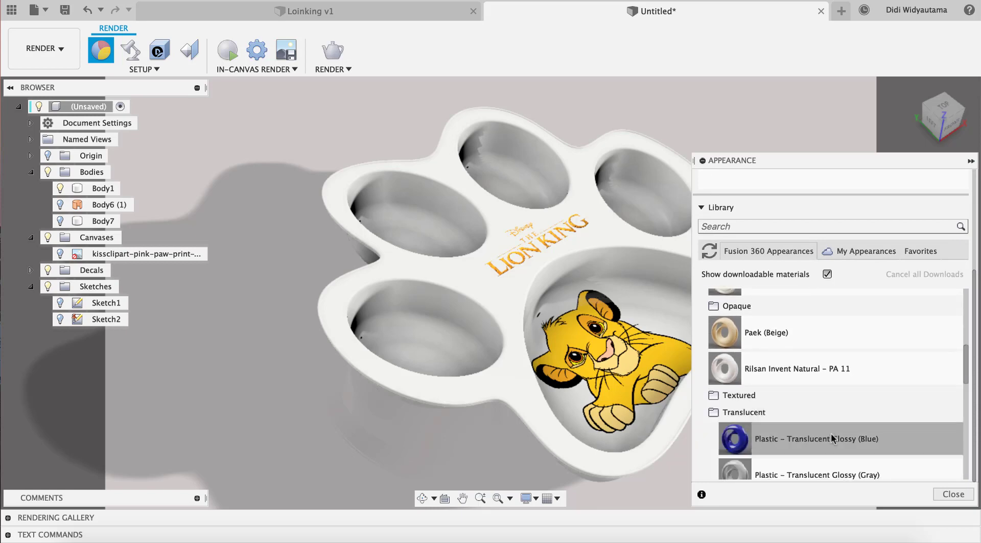
scroll(817, 435, down, 8)
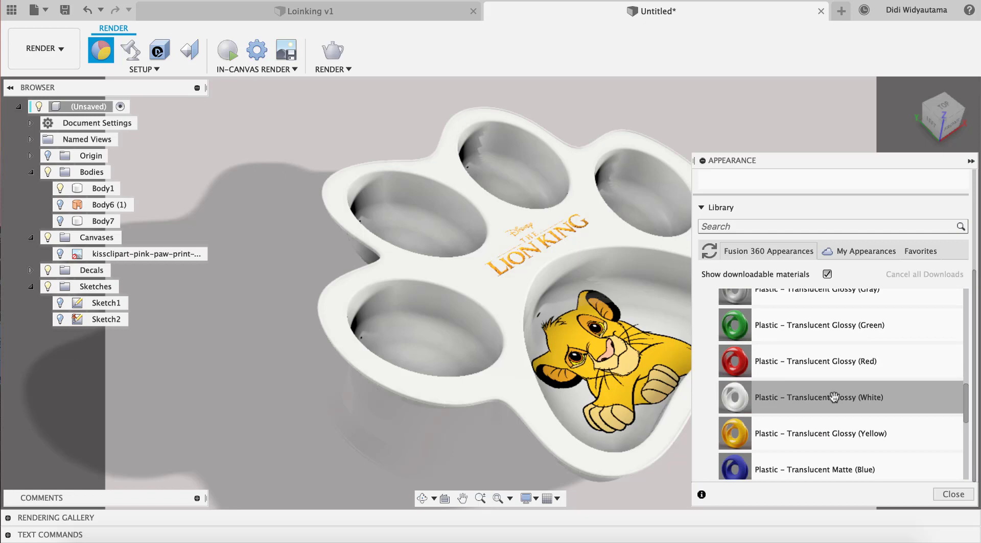
drag(584, 250, 587, 253)
click(967, 340)
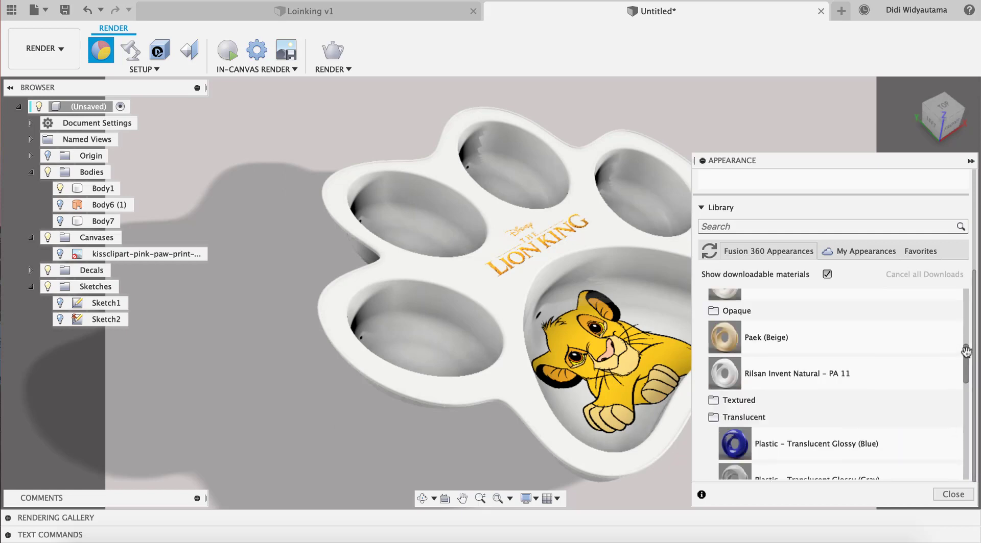
drag(966, 351, 968, 281)
scroll(963, 254, up, 3)
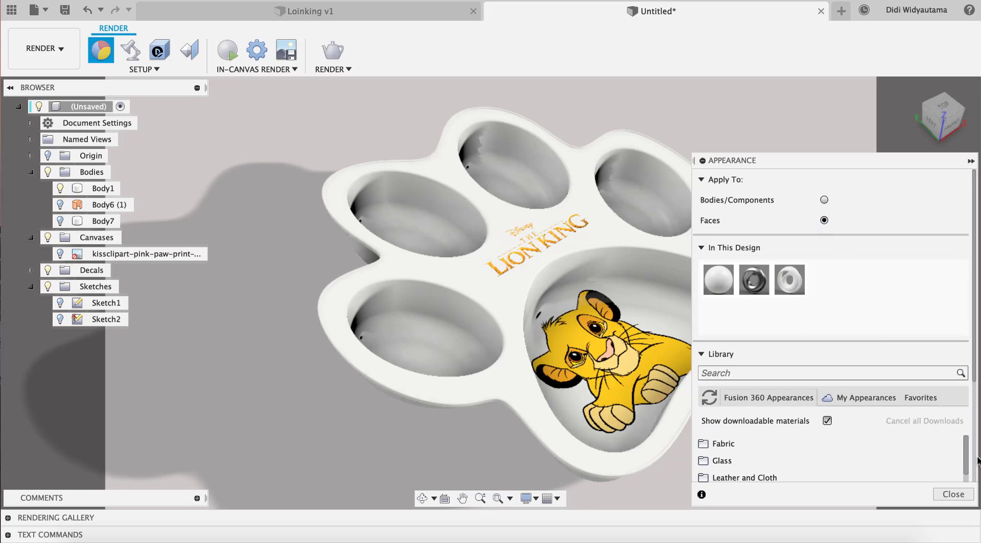
Make the Simba pad and lower-left pad yellow translucent glossy plastic.
scroll(973, 352, down, 4)
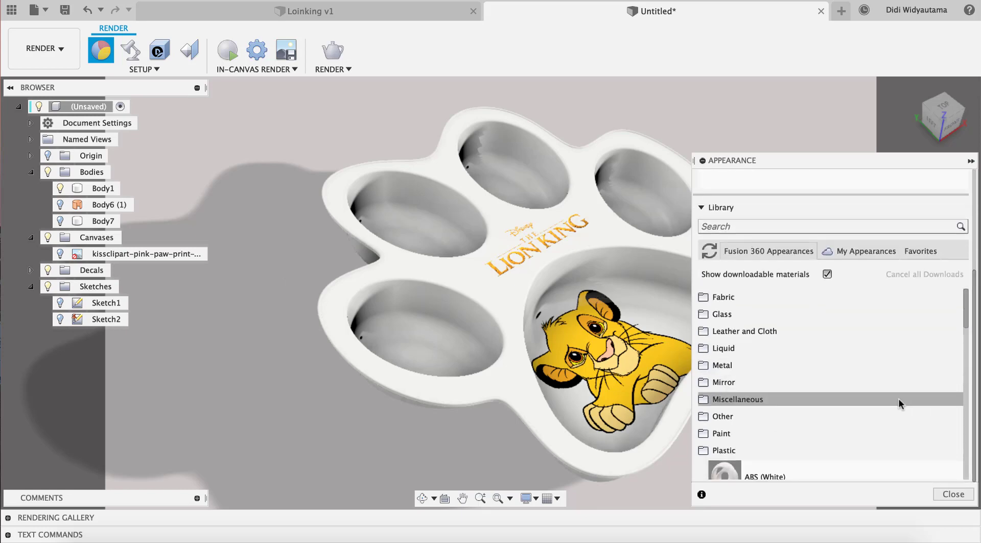
scroll(899, 405, down, 5)
scroll(837, 403, down, 4)
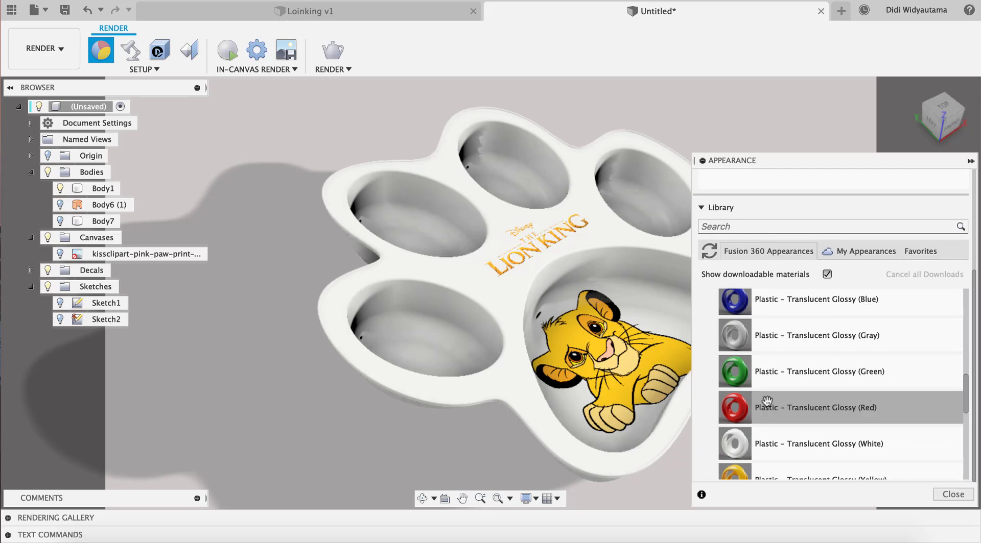
scroll(825, 404, down, 3)
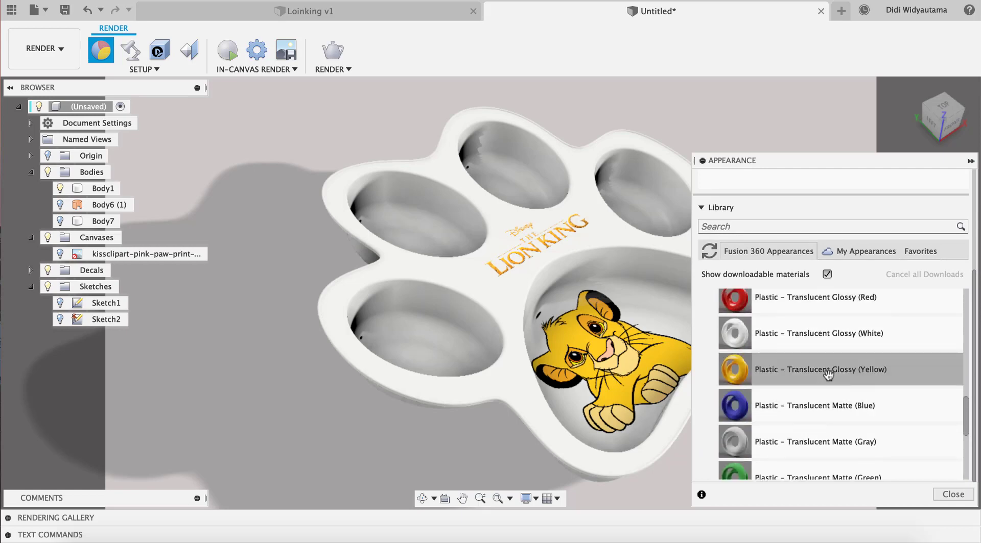
drag(827, 376, 661, 337)
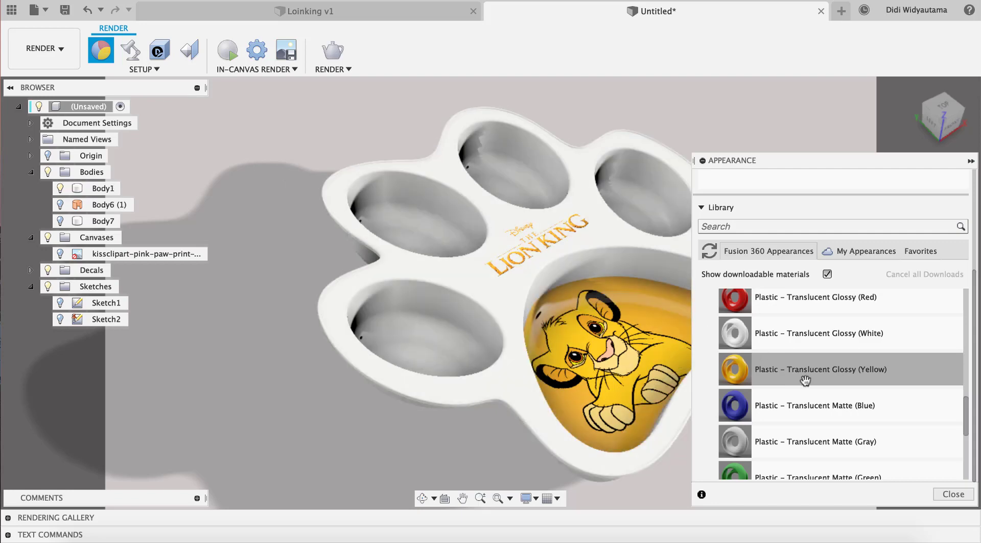
drag(631, 377, 452, 353)
drag(746, 377, 422, 367)
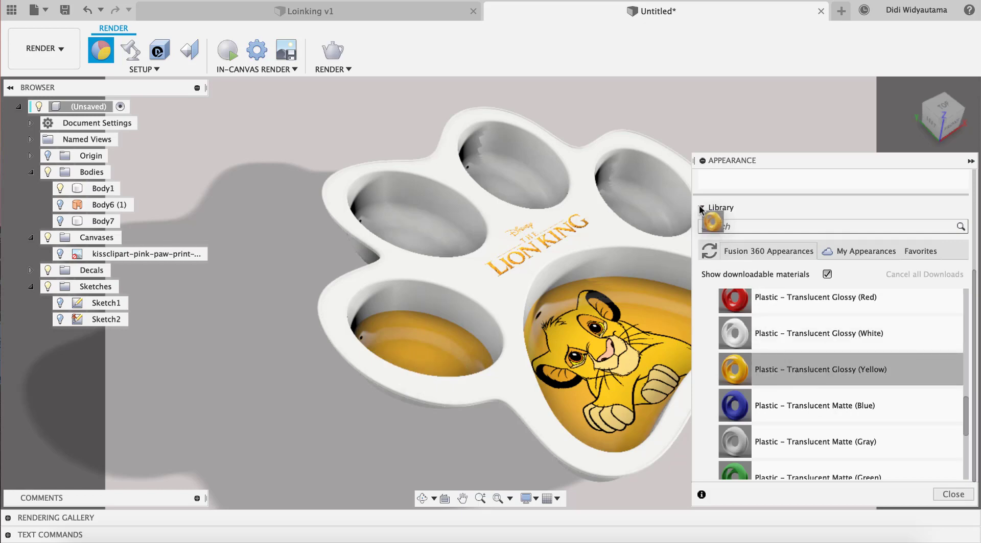
Color the upper-right, upper-middle and upper-left pads yellow, then close Appearance.
drag(701, 209, 626, 197)
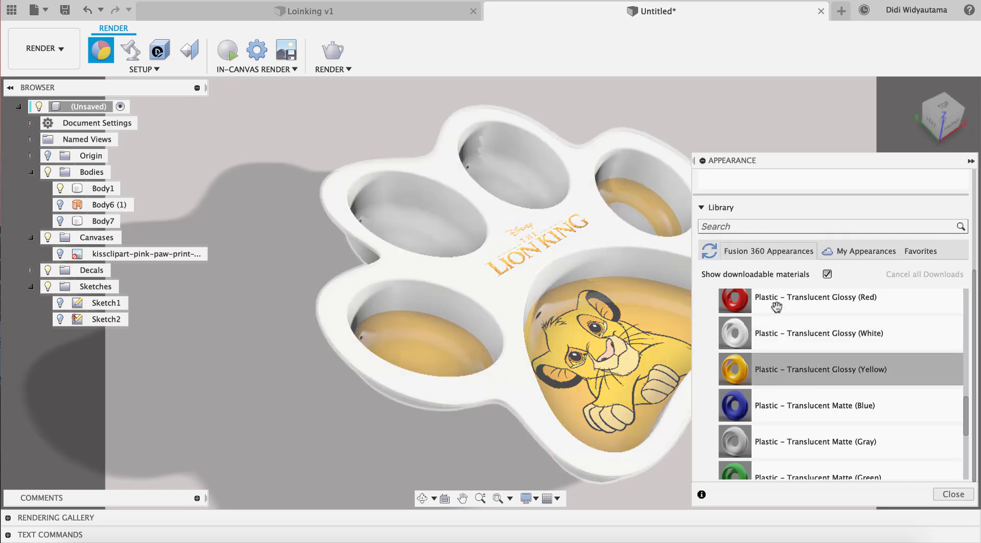
drag(727, 372, 633, 223)
drag(774, 380, 531, 194)
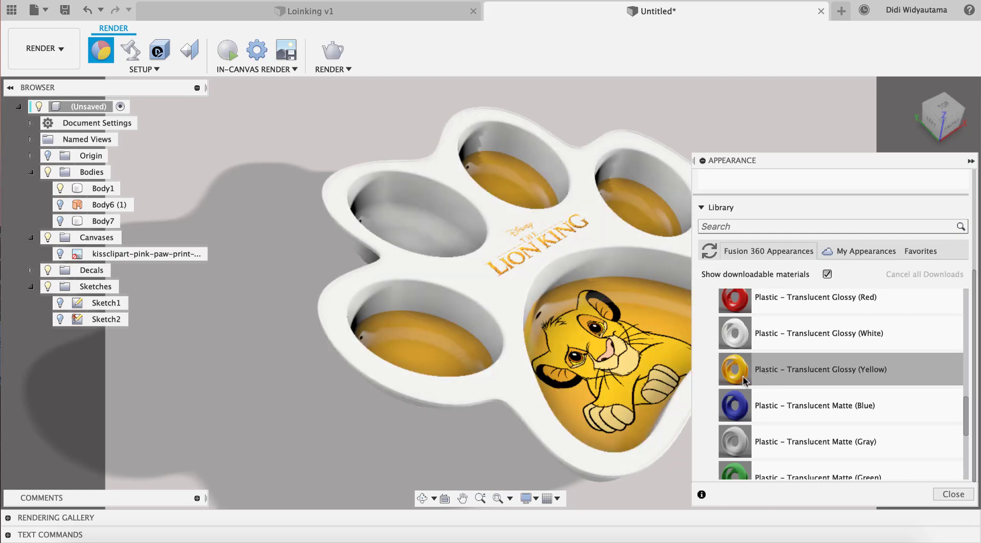
drag(743, 380, 477, 249)
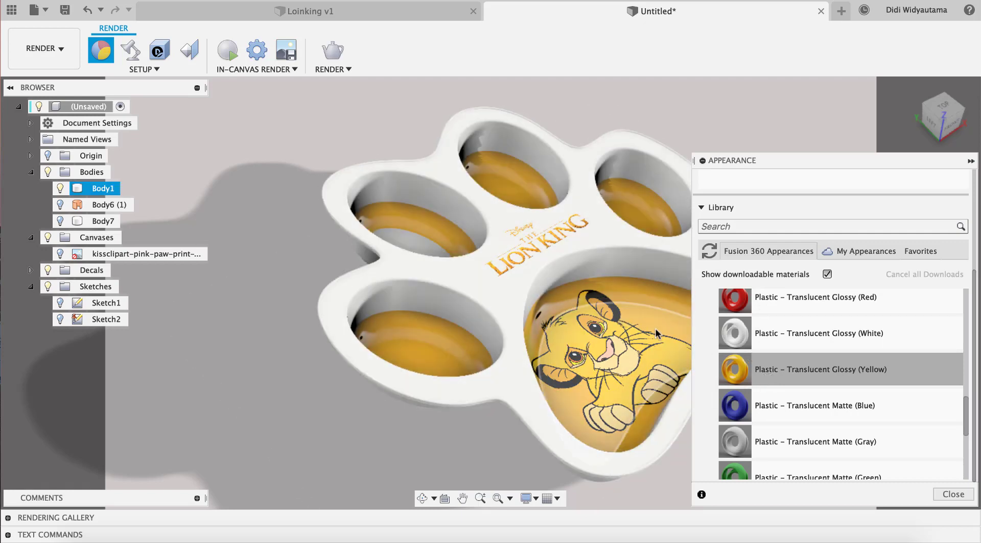
drag(467, 302, 450, 263)
click(952, 494)
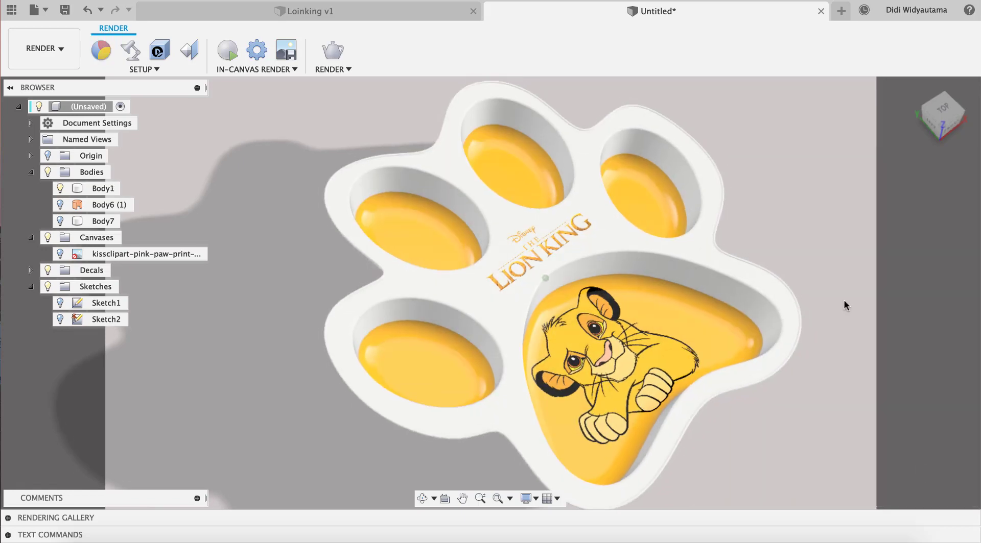
scroll(843, 304, down, 3)
scroll(806, 258, up, 2)
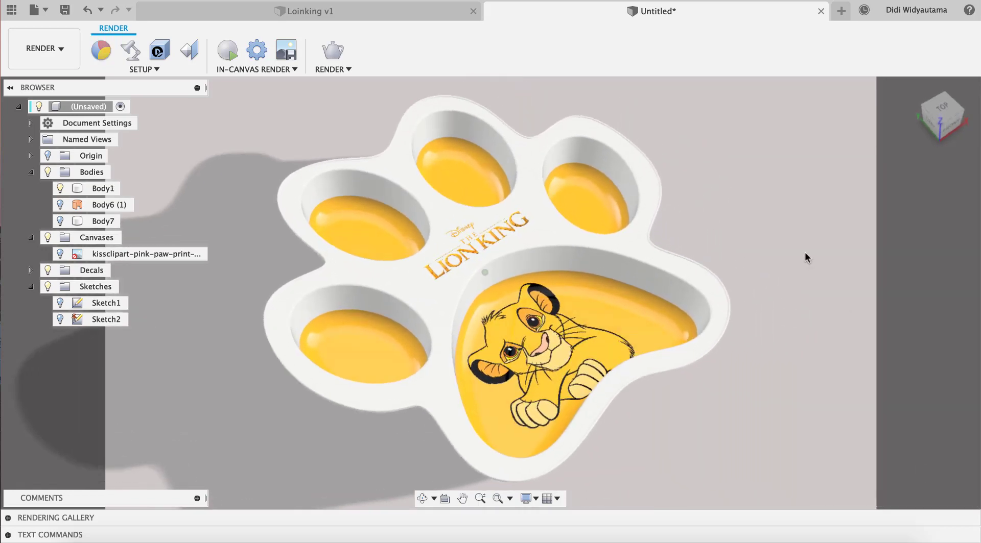
Preview the render and set the scene brightness to 2500 lx.
click(226, 51)
click(130, 50)
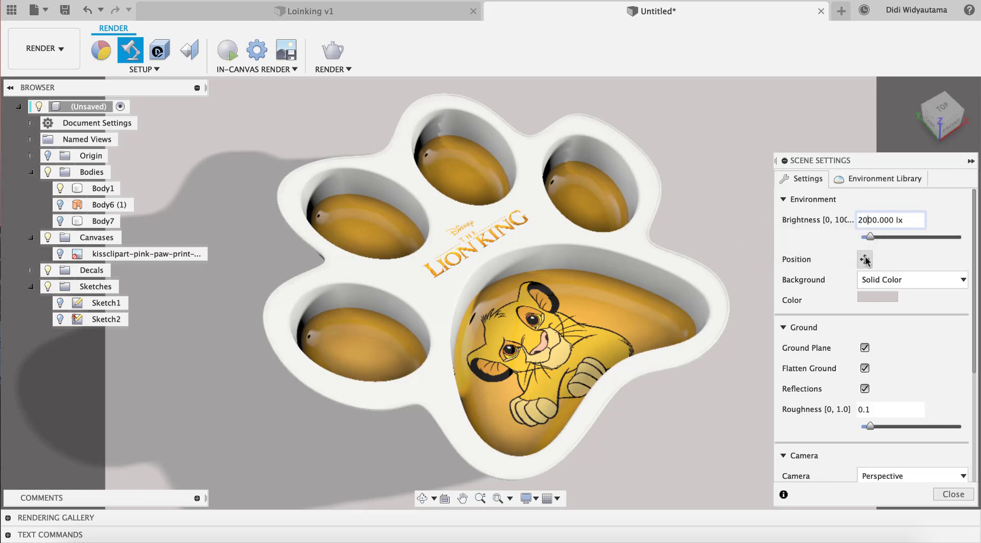
key(BackSpace)
text(5)
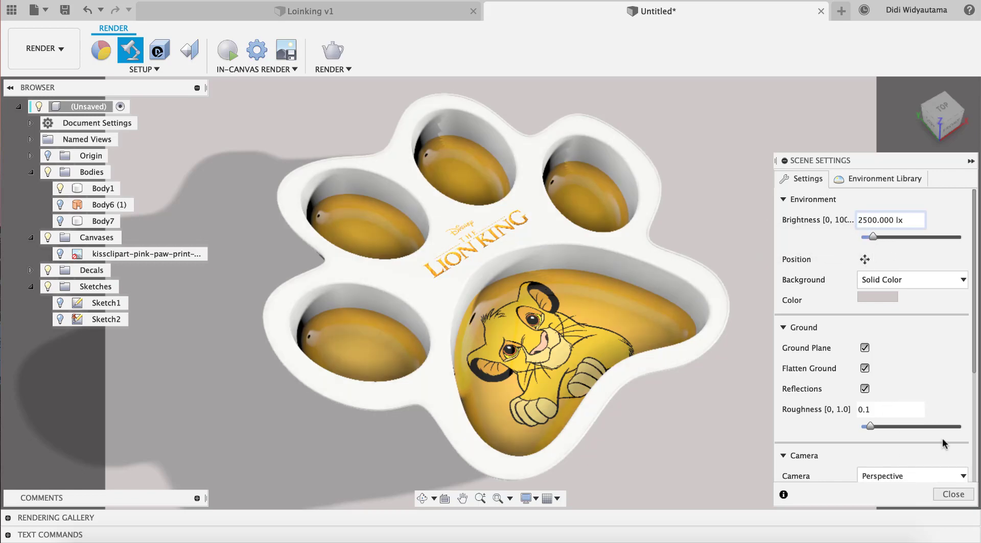
Rotate the ground position to shift the shadow and review the camera settings.
click(864, 260)
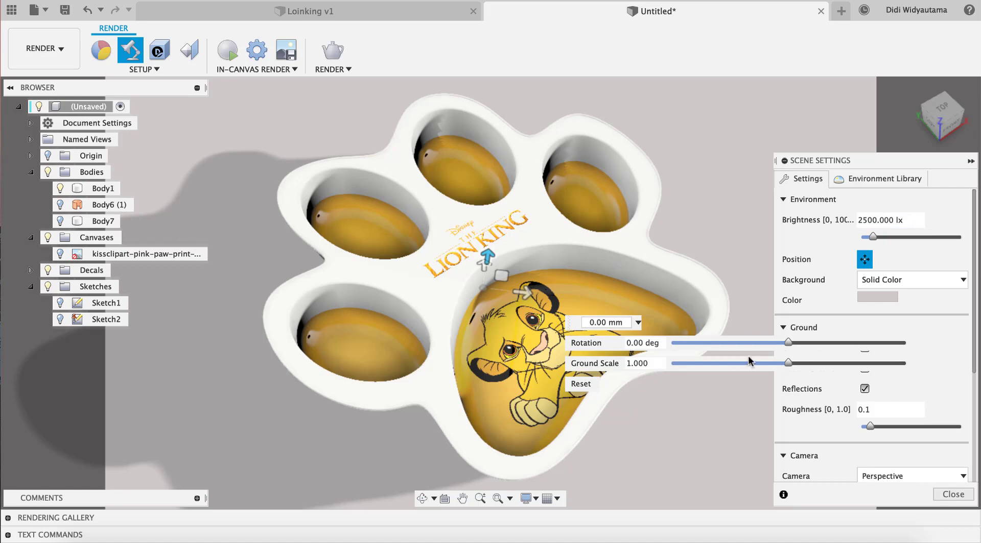
drag(788, 346, 862, 365)
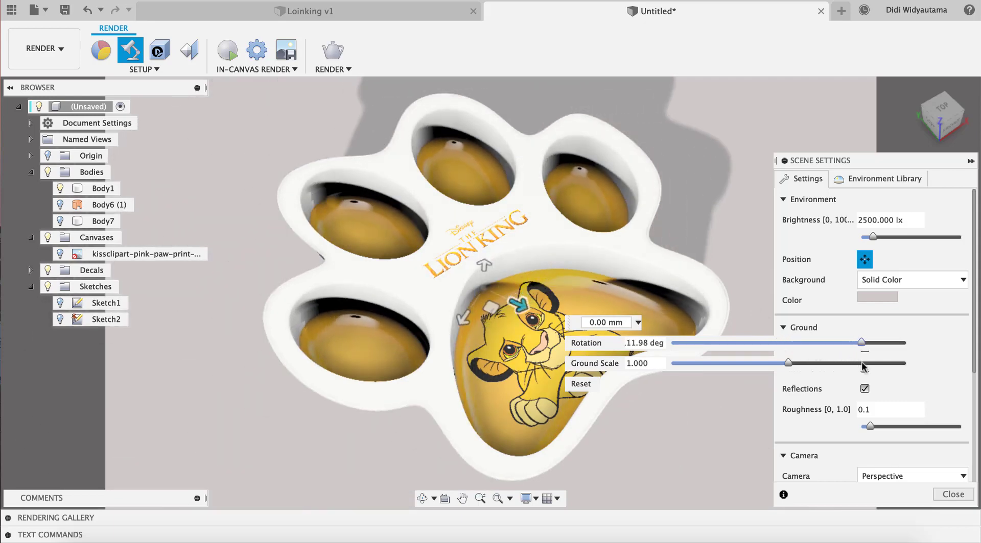
click(867, 262)
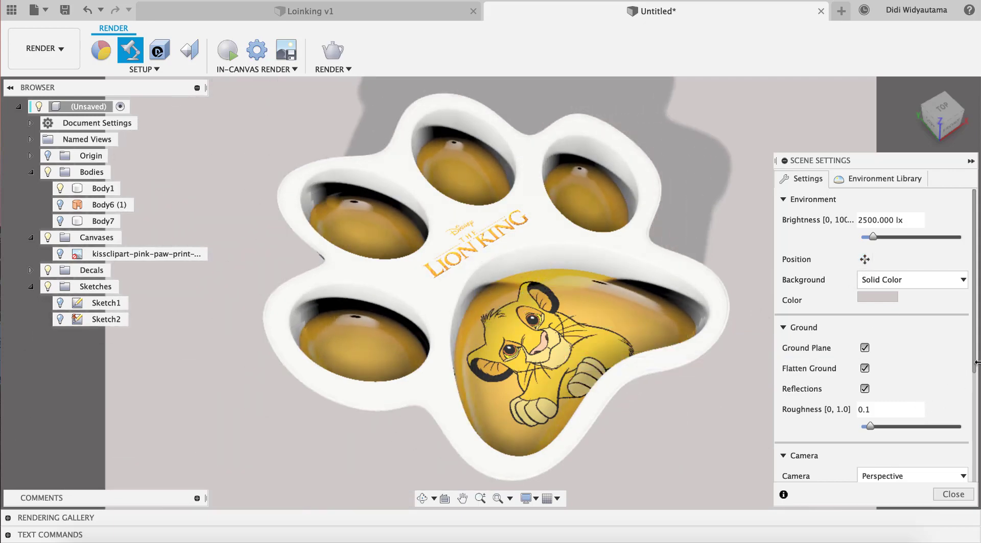
drag(972, 356, 969, 477)
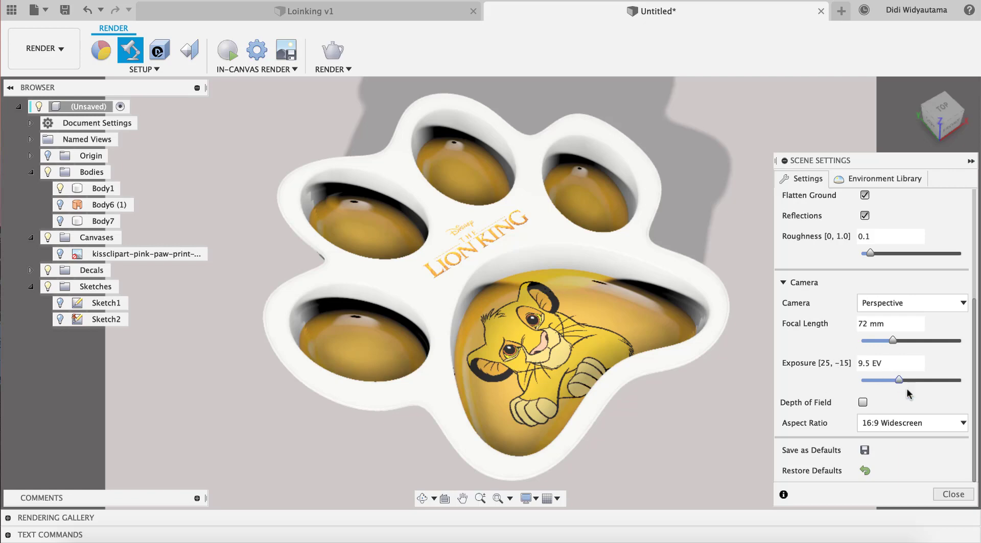
Close Scene Settings and run the in-canvas render to Excellent quality.
click(946, 496)
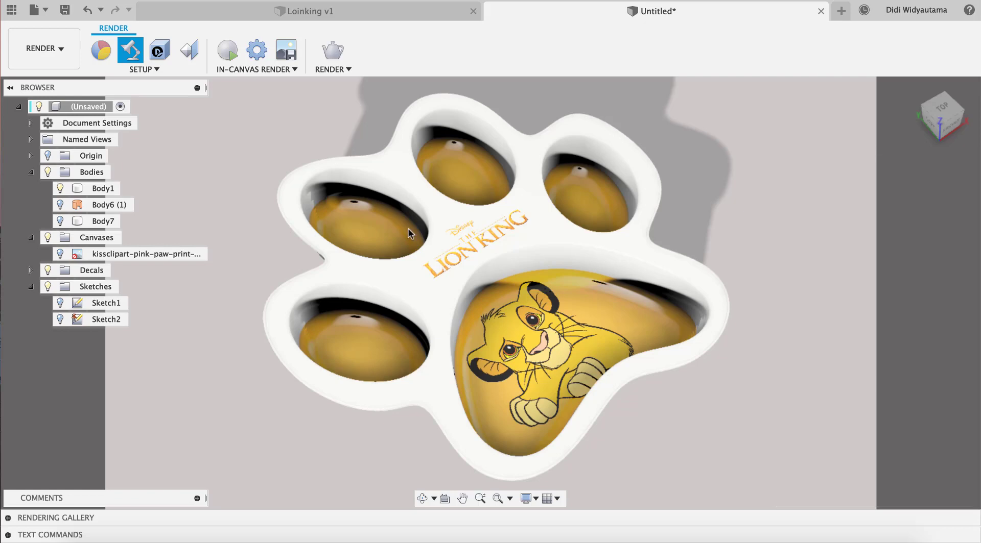
click(228, 51)
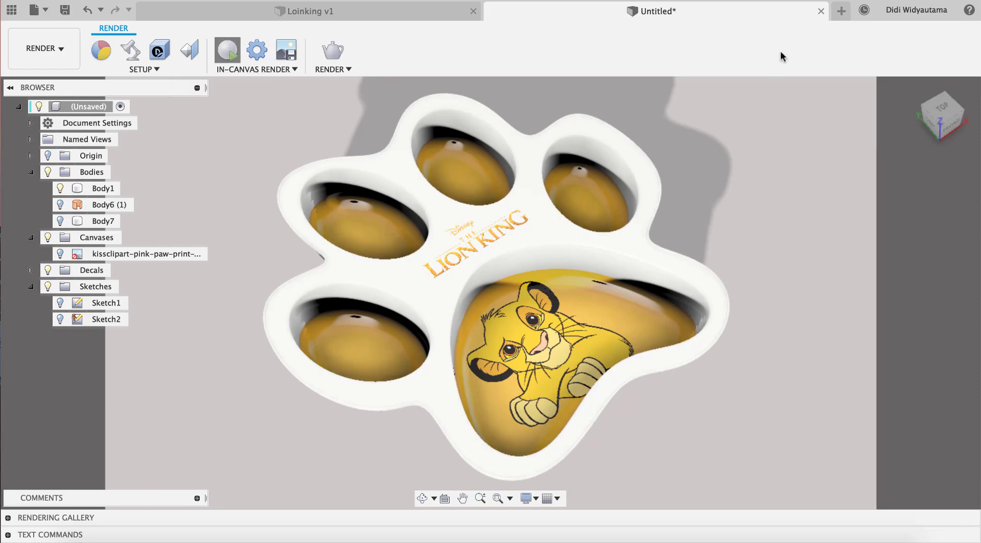